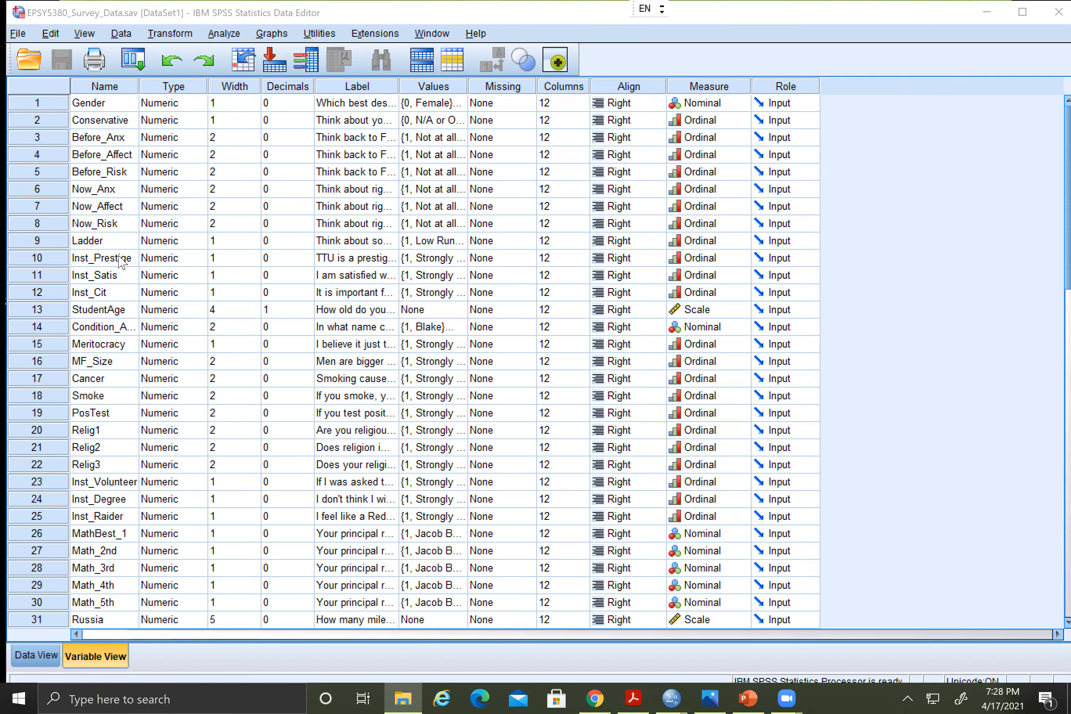
Look over the variable list, locate the Ladder variable, and check its label and values entries.
{"action": "scroll", "coordinate": [94, 362], "scroll_direction": "down", "scroll_amount": 8}
{"action": "scroll", "coordinate": [115, 403], "scroll_direction": "up", "scroll_amount": 5}
{"action": "scroll", "coordinate": [117, 401], "scroll_direction": "up", "scroll_amount": 3}
{"action": "left_click", "coordinate": [106, 245]}
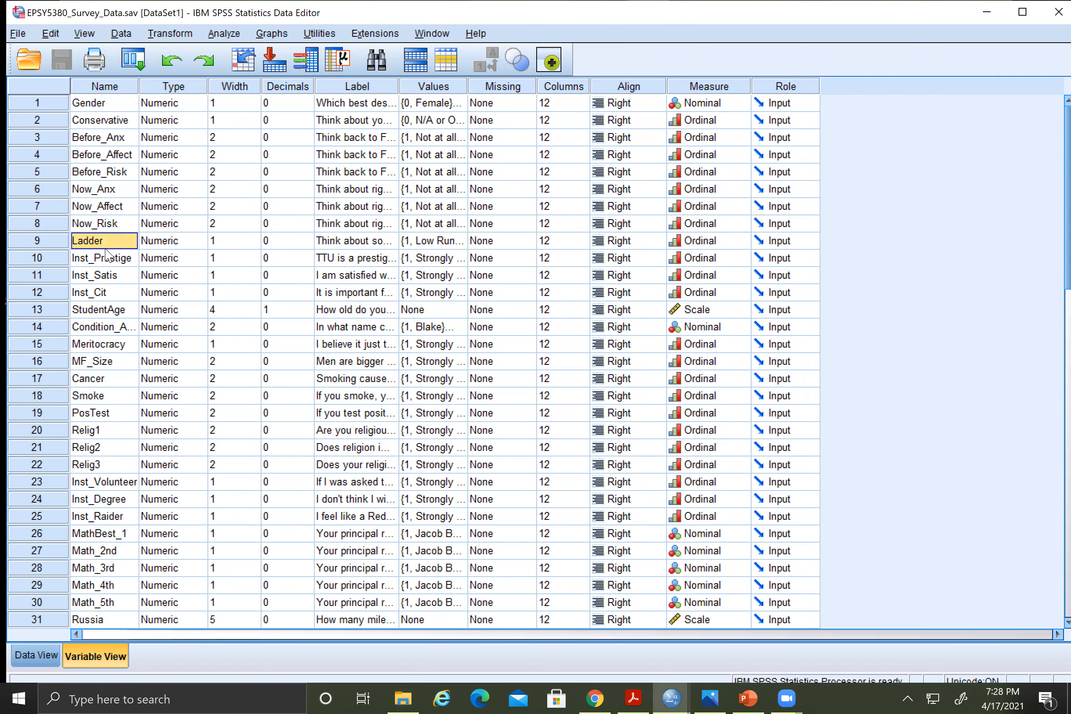
{"action": "left_click", "coordinate": [424, 242]}
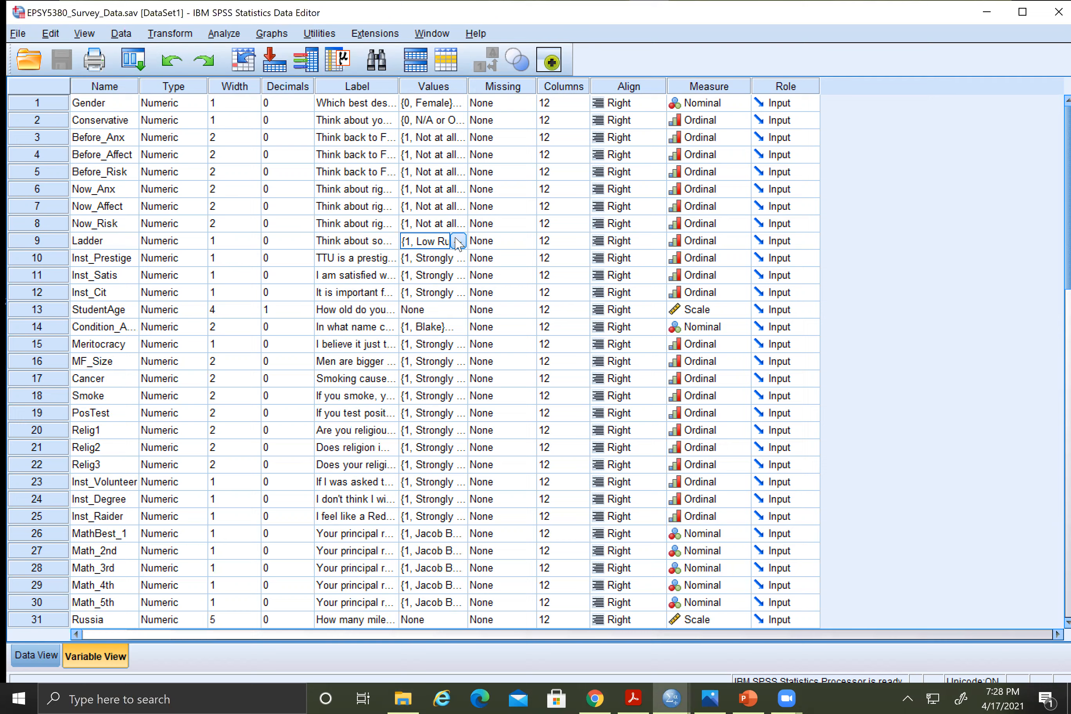
{"action": "left_click", "coordinate": [374, 242]}
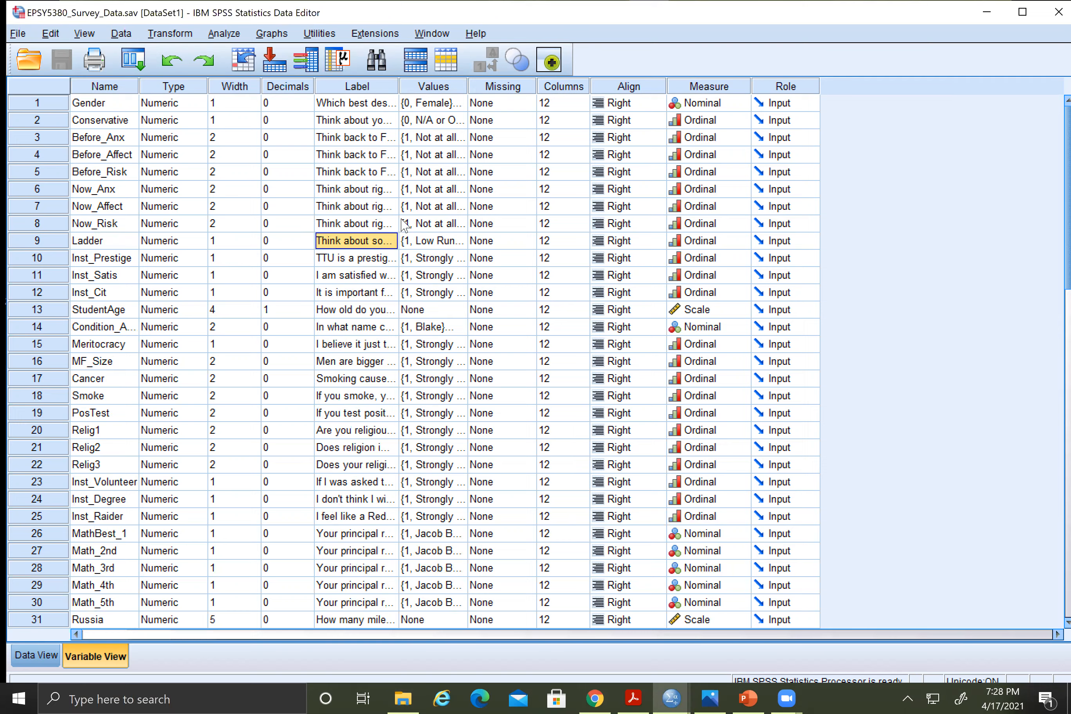
{"action": "double_click", "coordinate": [355, 242]}
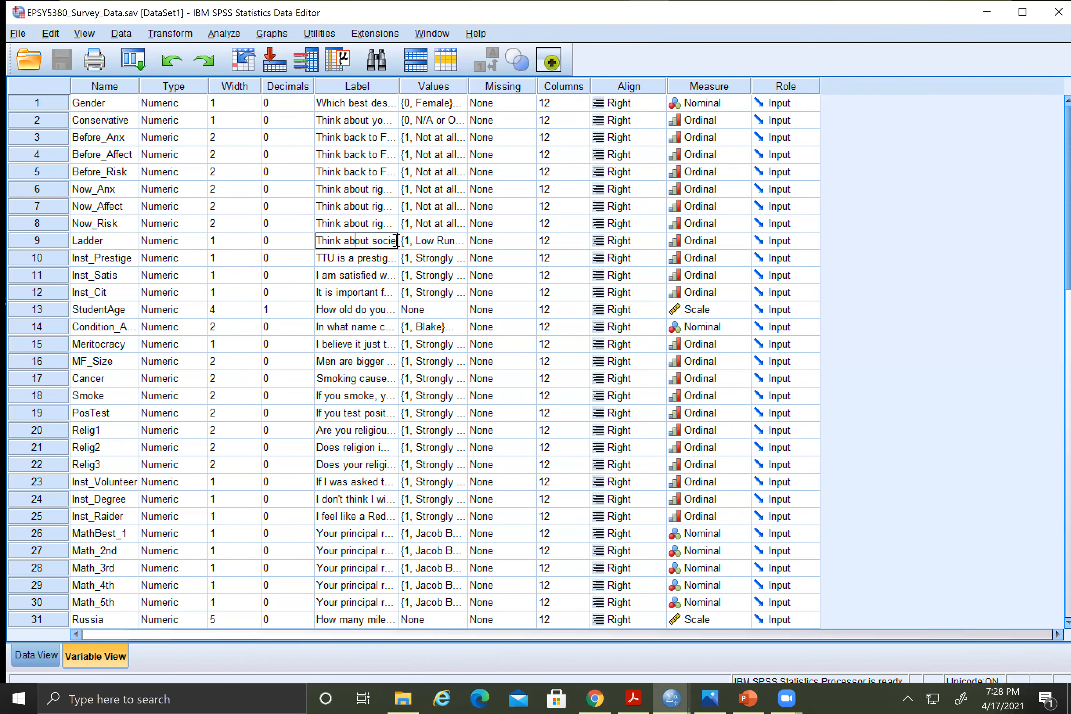
{"action": "key", "text": "Escape"}
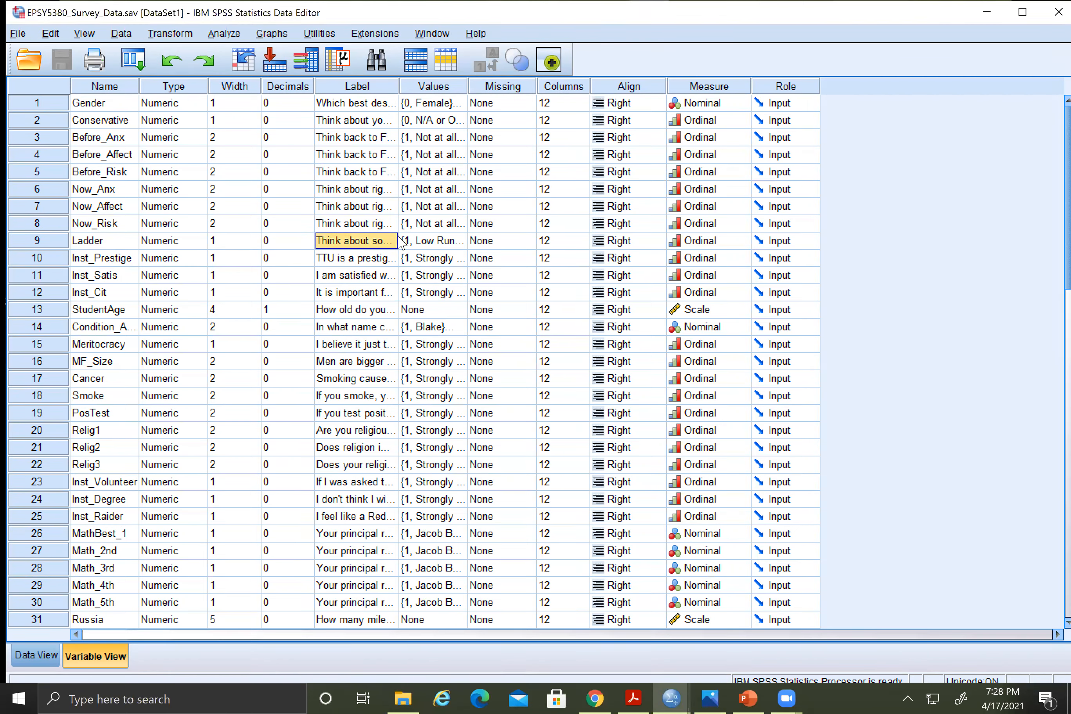
Open the Ladder variable's label and read through its question wording inside the cell.
{"action": "left_click_drag", "start_coordinate": [437, 6], "coordinate": [421, 36]}
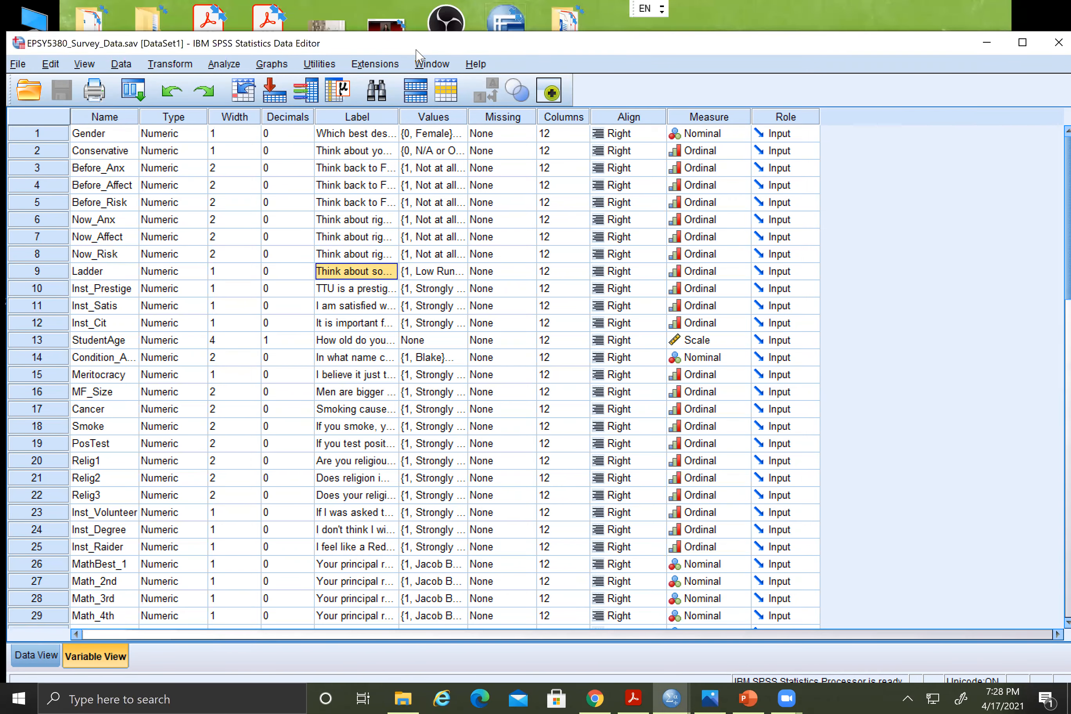
{"action": "double_click", "coordinate": [345, 271]}
{"action": "left_click_drag", "start_coordinate": [345, 271], "coordinate": [399, 271]}
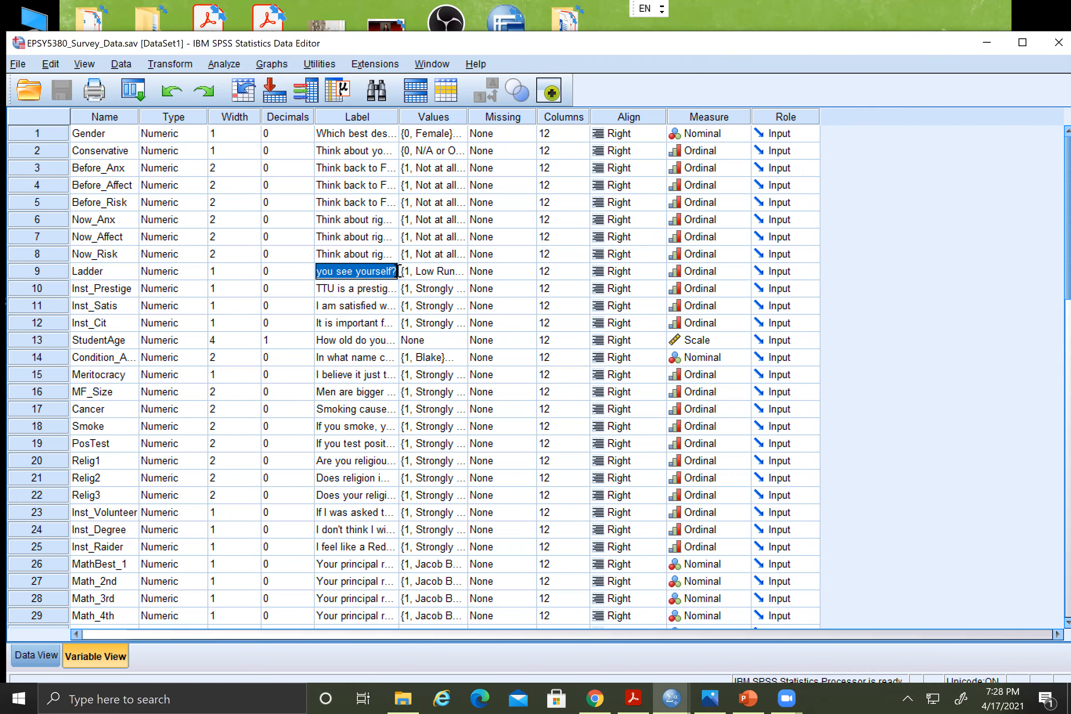
{"action": "left_click", "coordinate": [367, 272]}
{"action": "key", "text": "Left"}
{"action": "key", "text": "Left"}
{"action": "key", "text": "Left"}
{"action": "key", "text": "Left"}
{"action": "key", "text": "Left"}
{"action": "key", "text": "Left"}
{"action": "key", "text": "Left"}
{"action": "key", "text": "Left"}
{"action": "key", "text": "Left"}
{"action": "key", "text": "Left"}
{"action": "key", "text": "Left"}
{"action": "key", "text": "Left"}
{"action": "key", "text": "Left"}
{"action": "key", "text": "Left"}
{"action": "key", "text": "Left"}
{"action": "key", "text": "Left"}
{"action": "key", "text": "Left"}
{"action": "key", "text": "Left"}
{"action": "key", "text": "Left"}
{"action": "key", "text": "Left"}
{"action": "key", "text": "Left"}
{"action": "key", "text": "Left"}
{"action": "key", "text": "Left"}
{"action": "key", "text": "Left"}
{"action": "key", "text": "Left"}
{"action": "key", "text": "Left"}
{"action": "key", "text": "Left"}
{"action": "key", "text": "Left"}
{"action": "key", "text": "Left"}
{"action": "key", "text": "Left"}
{"action": "key", "text": "Left"}
{"action": "key", "text": "Left"}
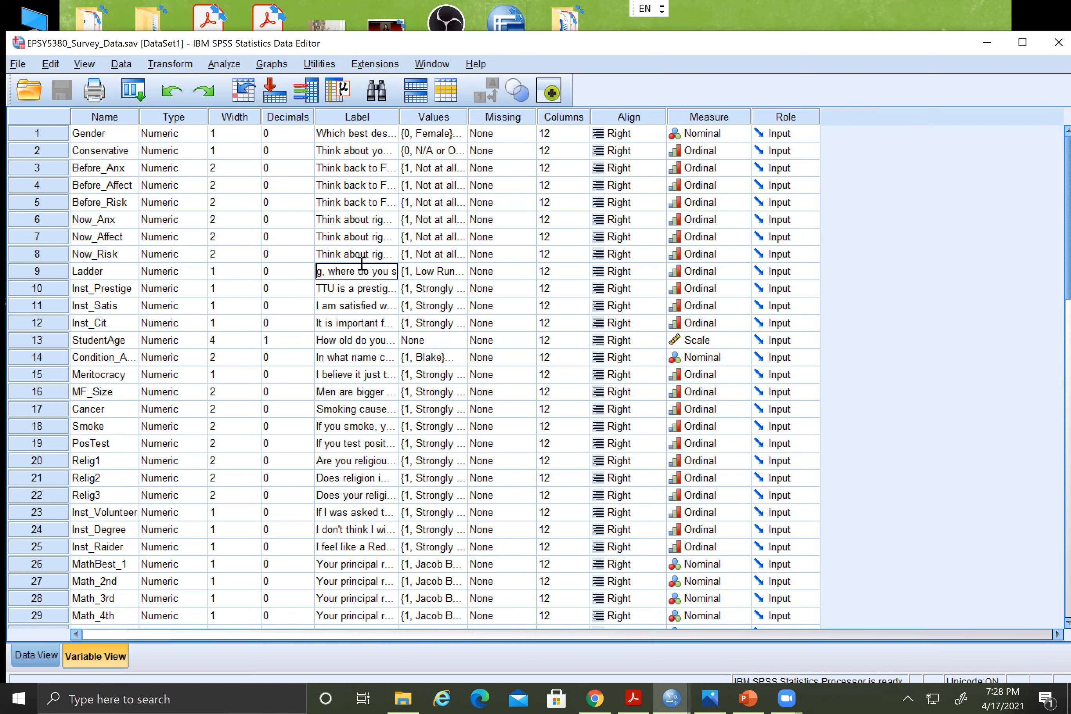
{"action": "key", "text": "Left"}
{"action": "key", "text": "Left"}
{"action": "key", "text": "Left"}
{"action": "key", "text": "Left"}
{"action": "key", "text": "Left"}
{"action": "key", "text": "Left"}
{"action": "key", "text": "Left"}
{"action": "key", "text": "Left"}
{"action": "key", "text": "Left"}
{"action": "key", "text": "Left"}
{"action": "key", "text": "Left"}
{"action": "key", "text": "Left"}
{"action": "key", "text": "Left"}
{"action": "key", "text": "Left"}
{"action": "key", "text": "Left"}
{"action": "key", "text": "Left"}
{"action": "key", "text": "Left"}
{"action": "key", "text": "Left"}
{"action": "key", "text": "Left"}
{"action": "key", "text": "Left"}
{"action": "key", "text": "Left"}
{"action": "key", "text": "Left"}
{"action": "key", "text": "Left"}
{"action": "key", "text": "Left"}
{"action": "key", "text": "Left"}
{"action": "key", "text": "Left"}
{"action": "key", "text": "Left"}
{"action": "key", "text": "Left"}
{"action": "key", "text": "Left"}
{"action": "key", "text": "Left"}
{"action": "key", "text": "Left"}
{"action": "key", "text": "Left"}
{"action": "key", "text": "Left"}
{"action": "key", "text": "Left"}
{"action": "key", "text": "Left"}
{"action": "key", "text": "Left"}
{"action": "key", "text": "Left"}
{"action": "key", "text": "Left"}
{"action": "key", "text": "Left"}
{"action": "key", "text": "Left"}
{"action": "key", "text": "Left"}
{"action": "key", "text": "Left"}
Select the entire label text of the Ladder variable and copy it into a blank Notepad document.
{"action": "left_click_drag", "start_coordinate": [319, 271], "coordinate": [408, 271]}
{"action": "left_click", "coordinate": [368, 269]}
{"action": "key", "text": "End"}
{"action": "key", "text": "ctrl+a"}
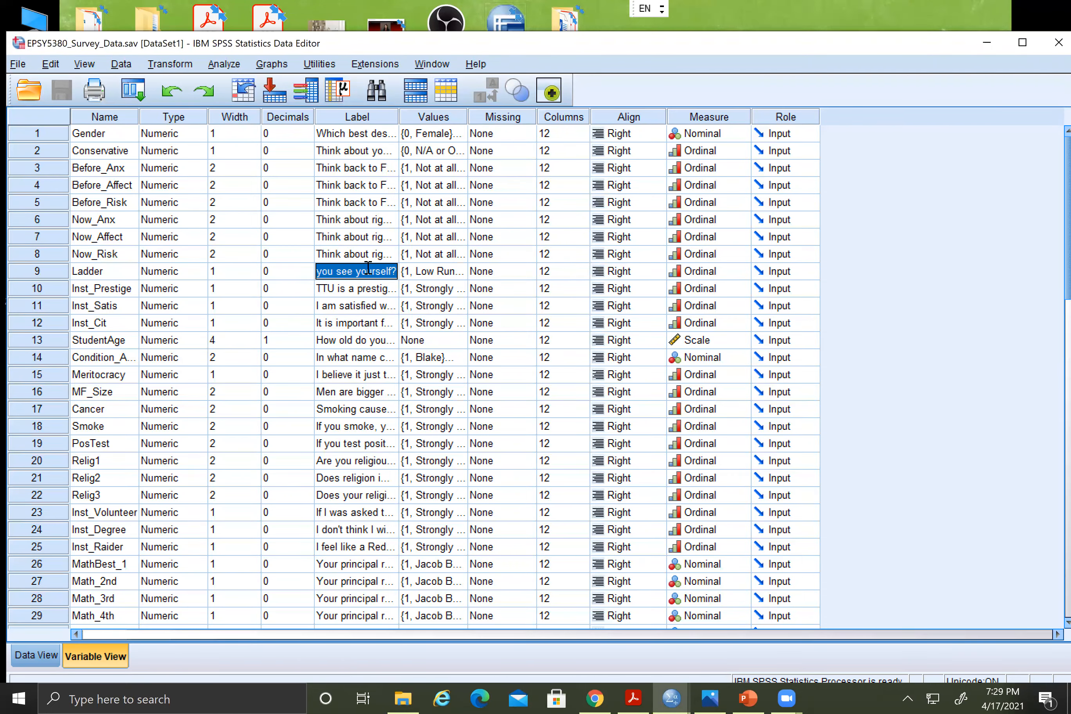
{"action": "key", "text": "alt+Tab"}
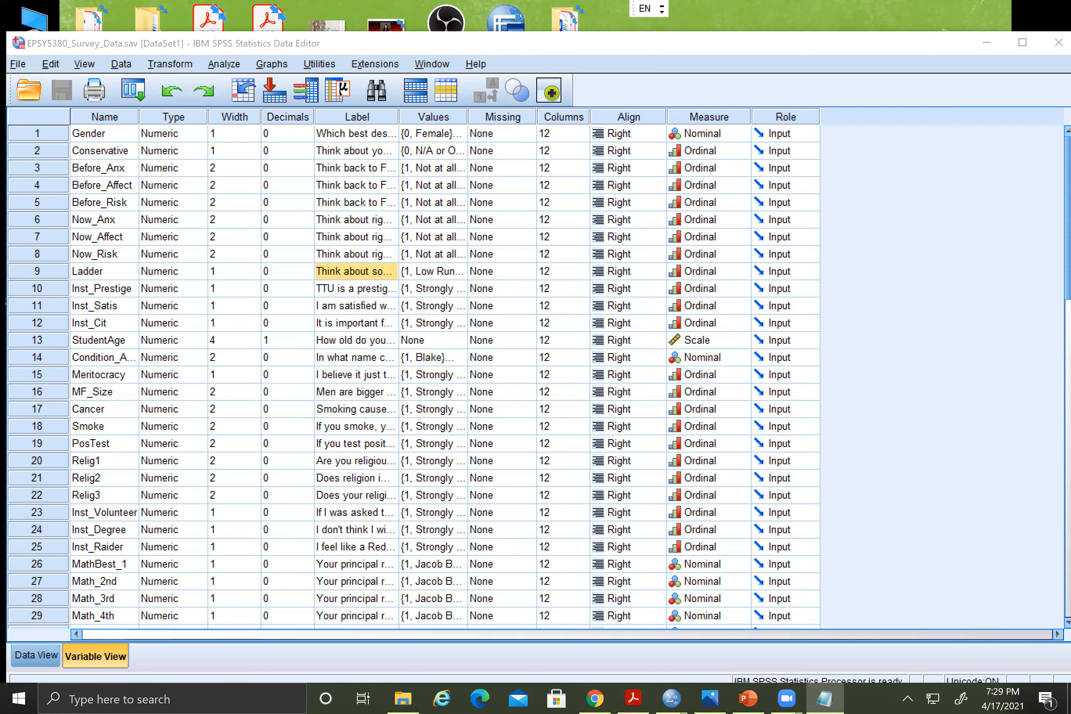
Bring Notepad into view, widen it to read the full Ladder question, and minimize it.
{"action": "left_click_drag", "start_coordinate": [1070, 163], "coordinate": [459, 162]}
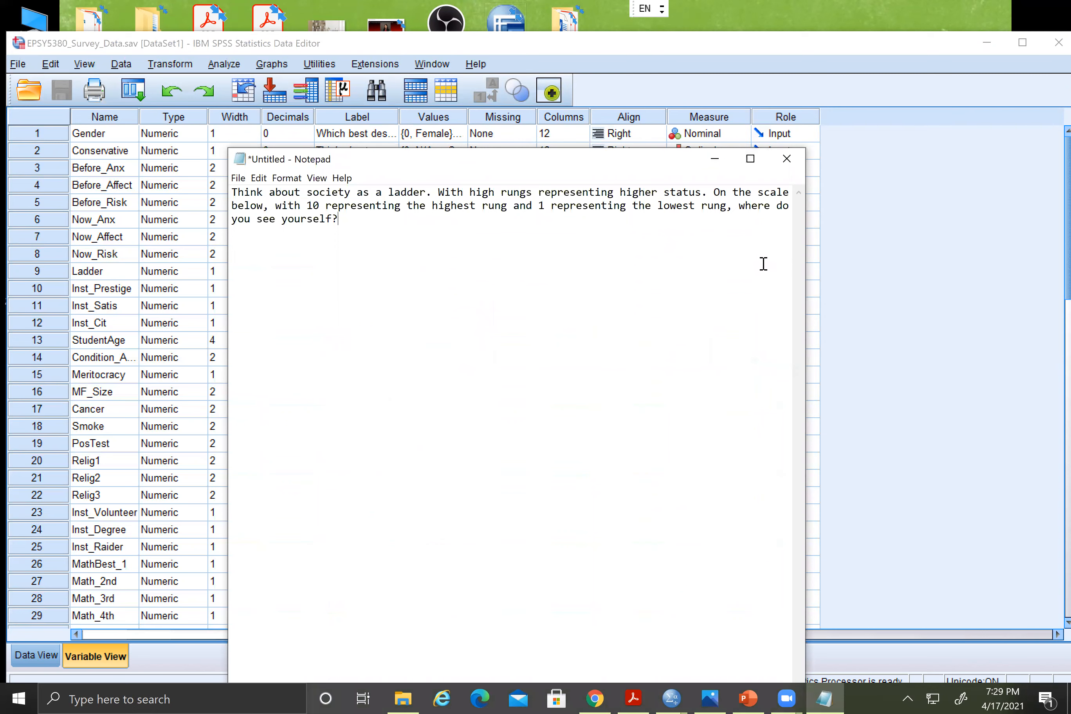
{"action": "left_click_drag", "start_coordinate": [806, 261], "coordinate": [885, 261]}
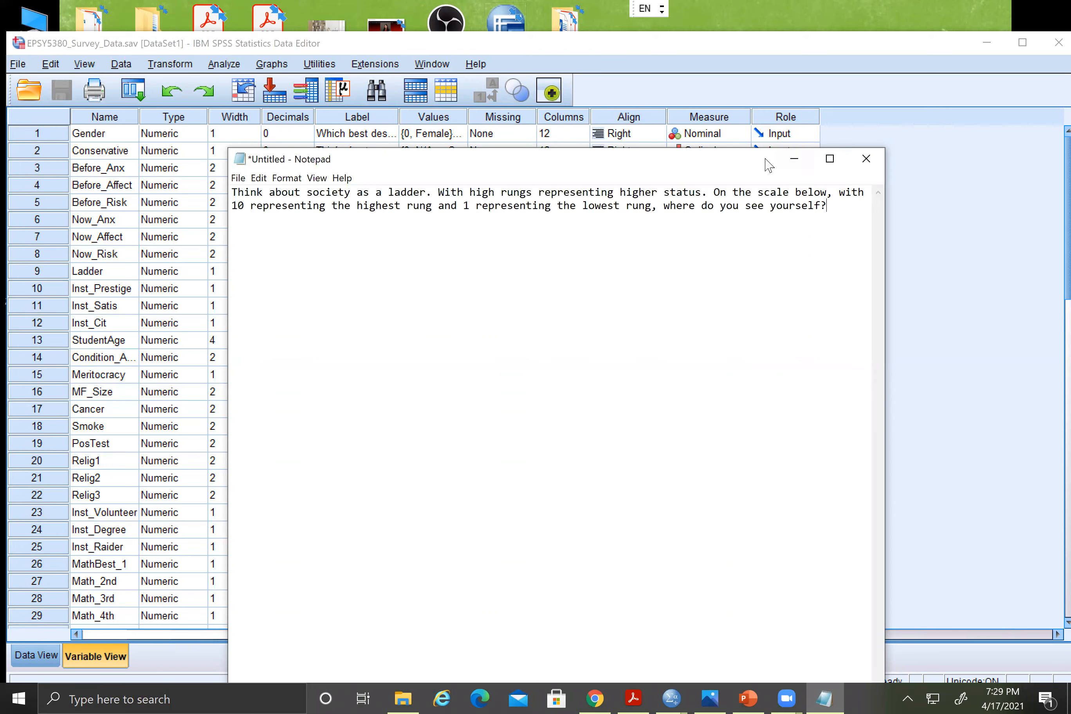
{"action": "left_click_drag", "start_coordinate": [736, 163], "coordinate": [621, 214]}
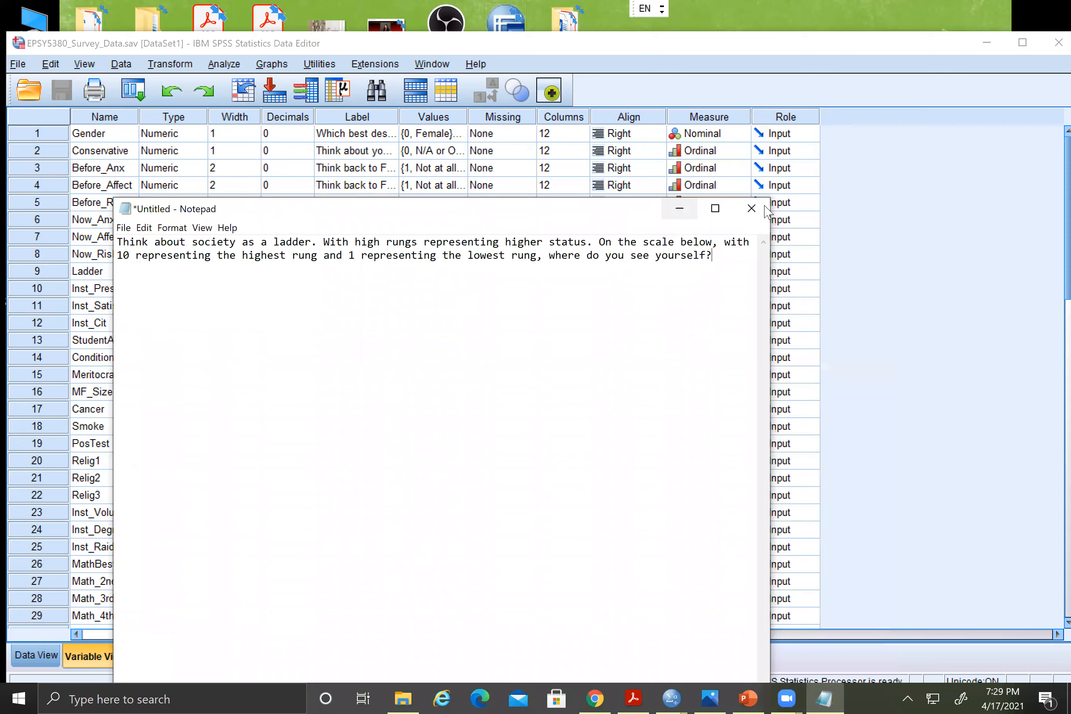
{"action": "left_click", "coordinate": [679, 211]}
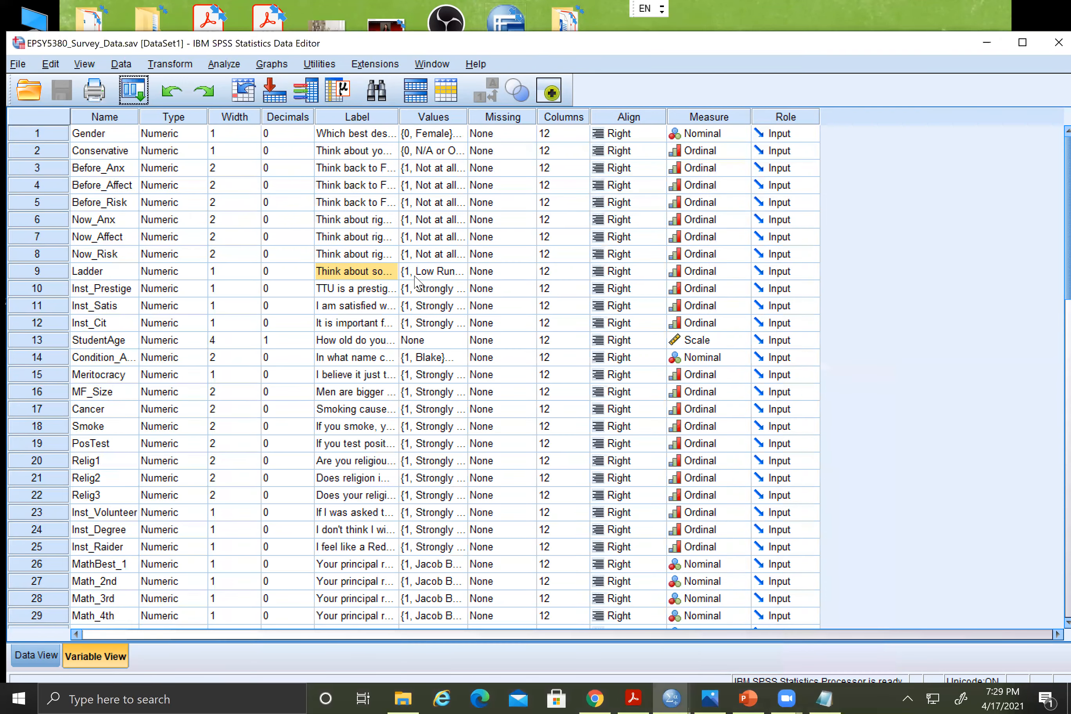
Widen the Label column so the question texts are readable and maximize the Data Editor window.
{"action": "left_click", "coordinate": [444, 267]}
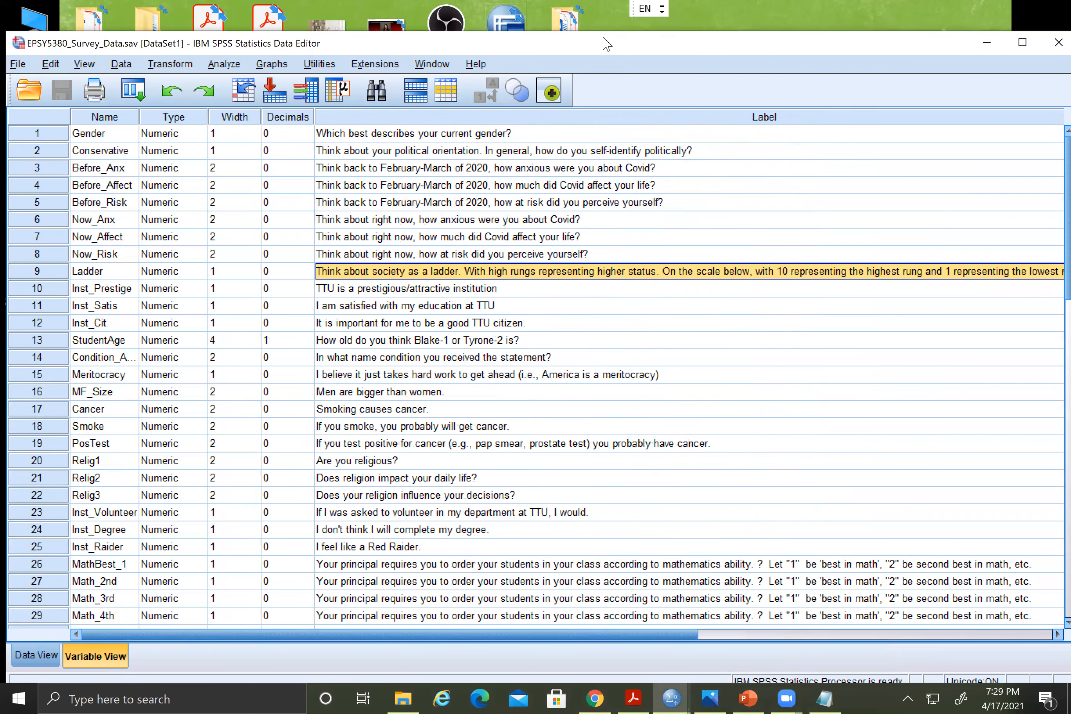
{"action": "left_click_drag", "start_coordinate": [599, 53], "coordinate": [593, 54]}
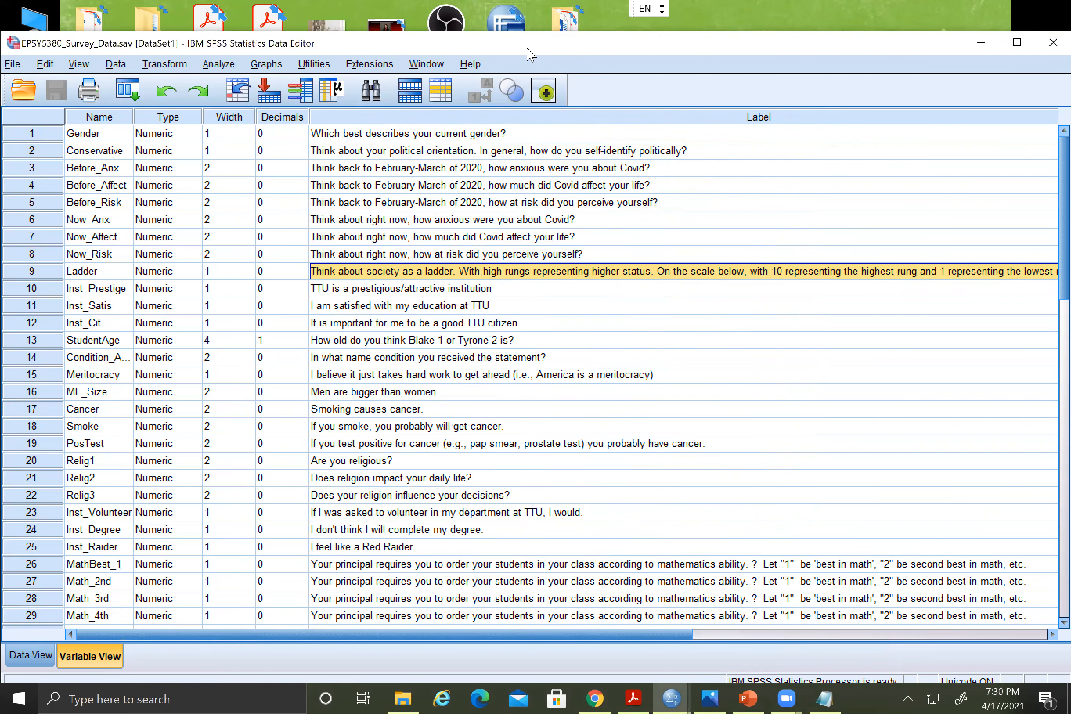
{"action": "left_click_drag", "start_coordinate": [529, 49], "coordinate": [466, 233]}
{"action": "left_click", "coordinate": [362, 300]}
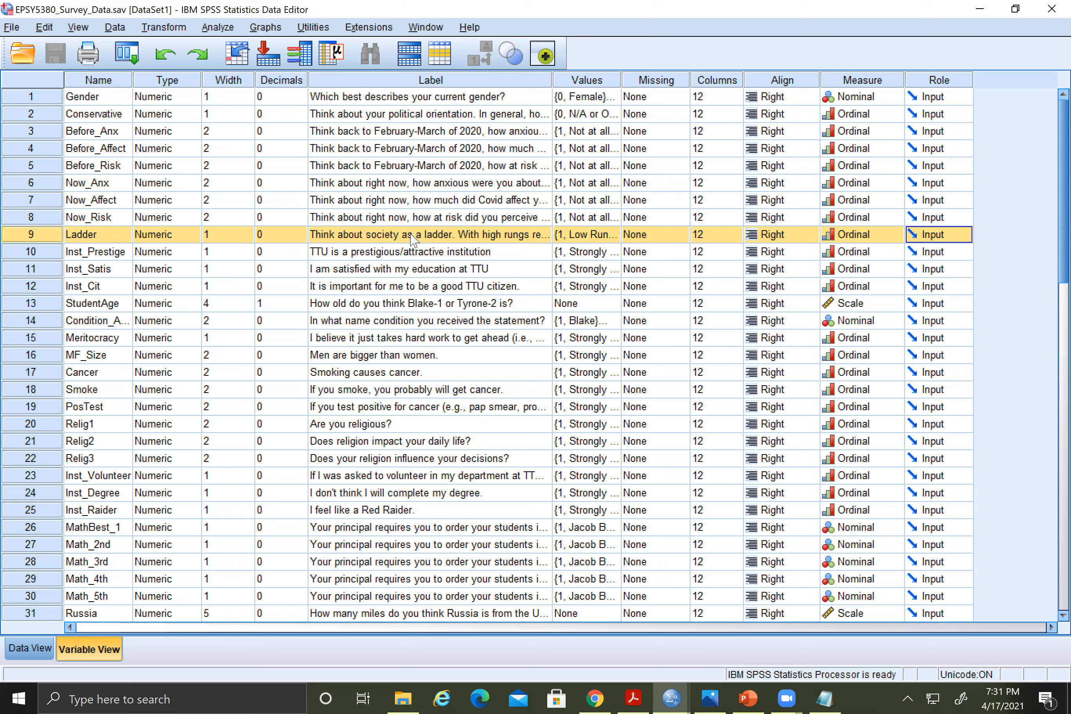
Open the value labels of the Ladder variable to review its coding, and close them without changes.
{"action": "left_click", "coordinate": [609, 243]}
{"action": "left_click", "coordinate": [615, 236]}
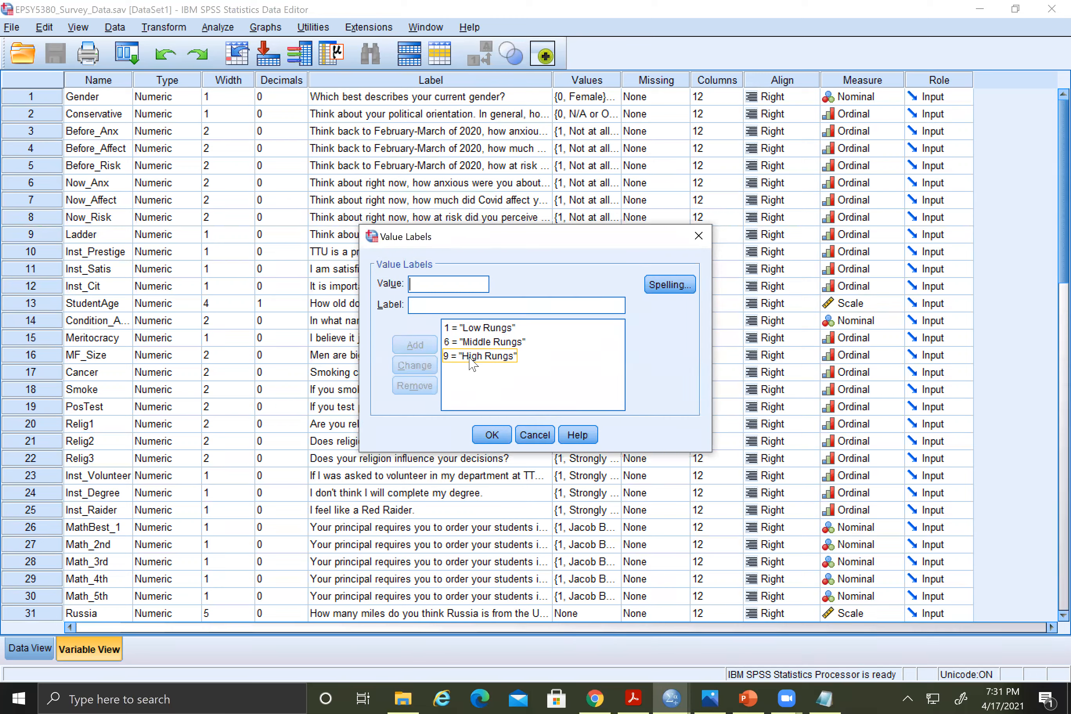
{"action": "left_click", "coordinate": [699, 236]}
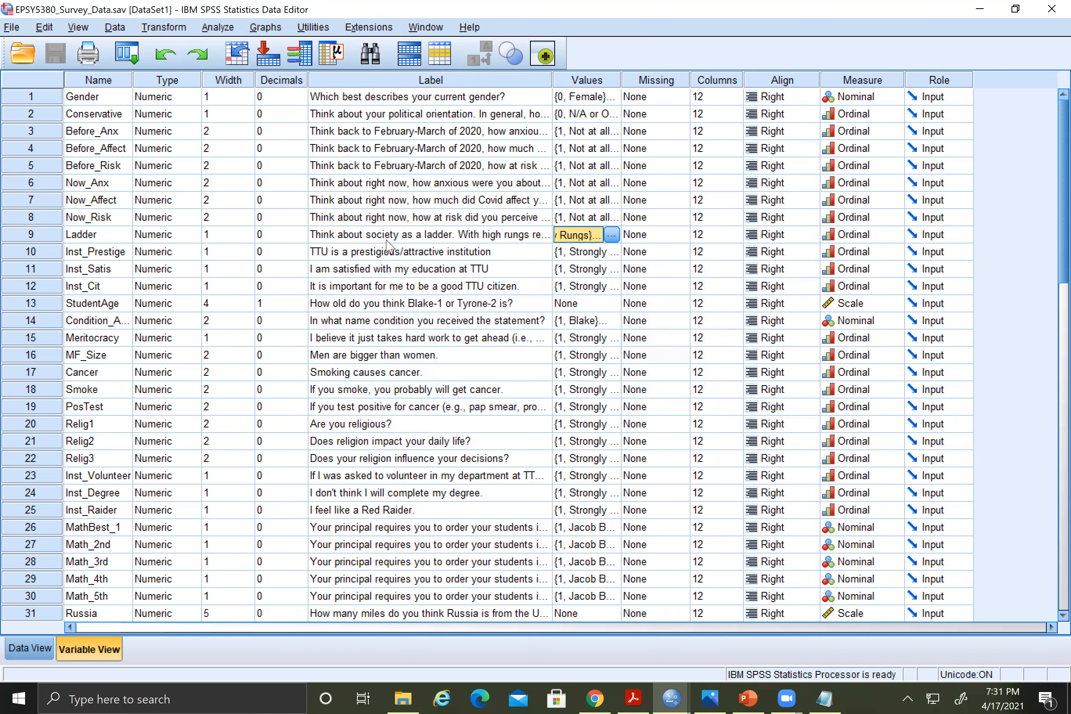
Go to the Ladder column in the data and look through the responses recorded for the cases.
{"action": "double_click", "coordinate": [51, 237]}
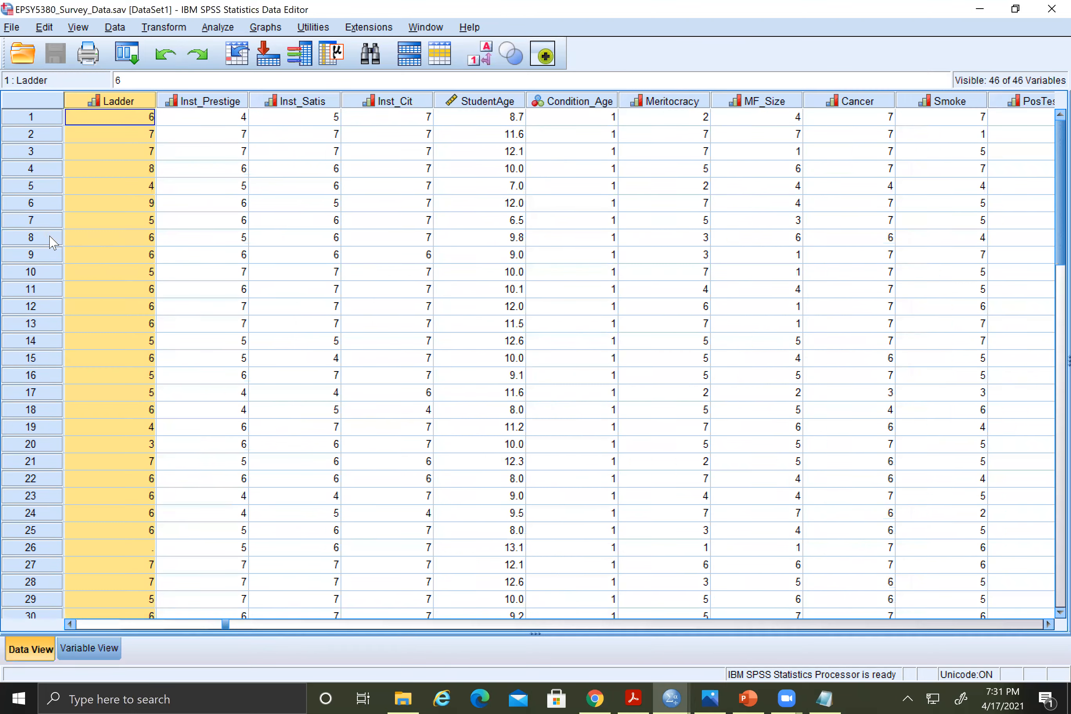
{"action": "scroll", "coordinate": [106, 311], "scroll_direction": "down", "scroll_amount": 16}
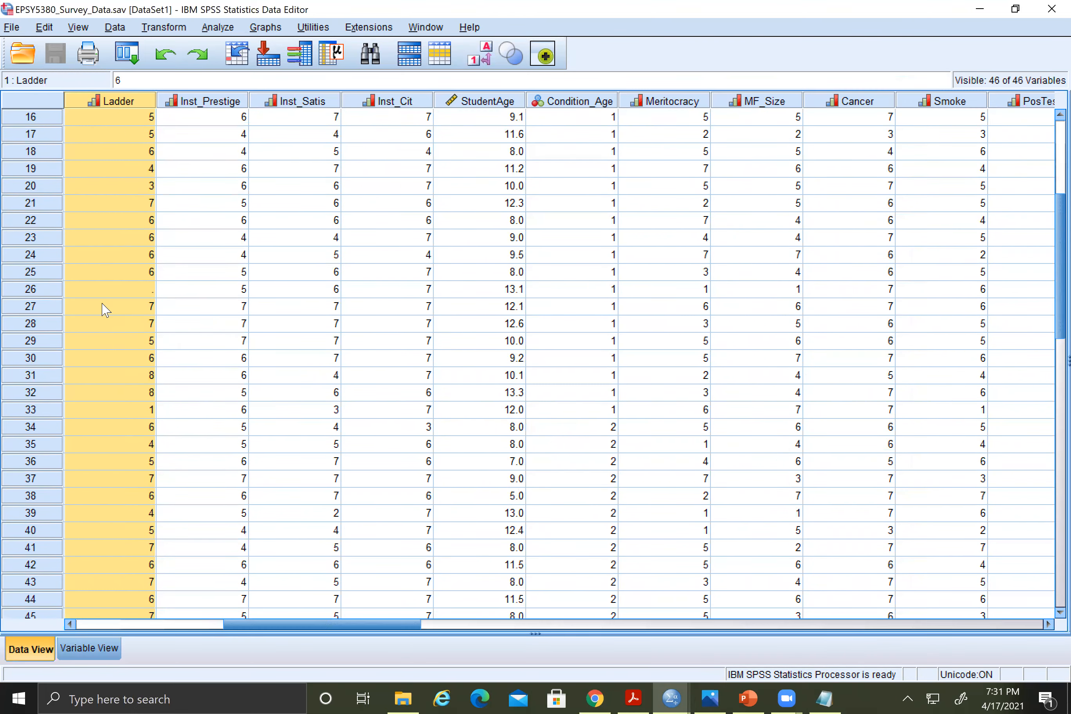
{"action": "scroll", "coordinate": [104, 325], "scroll_direction": "up", "scroll_amount": 4}
{"action": "scroll", "coordinate": [104, 325], "scroll_direction": "up", "scroll_amount": 12}
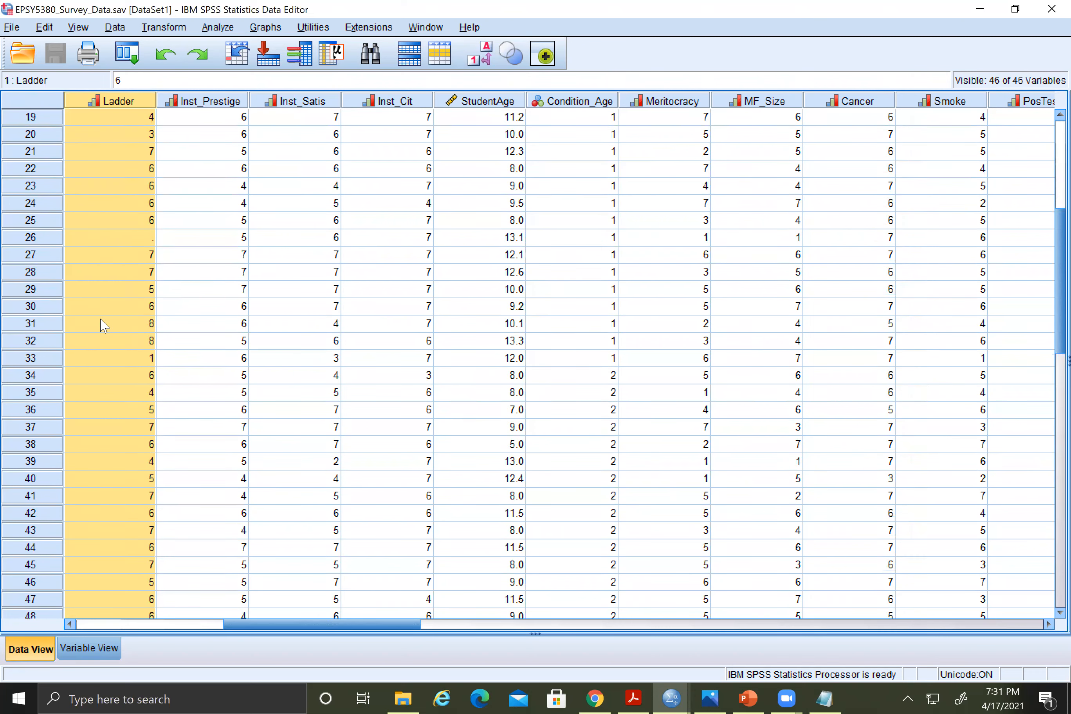
{"action": "scroll", "coordinate": [133, 260], "scroll_direction": "down", "scroll_amount": 15}
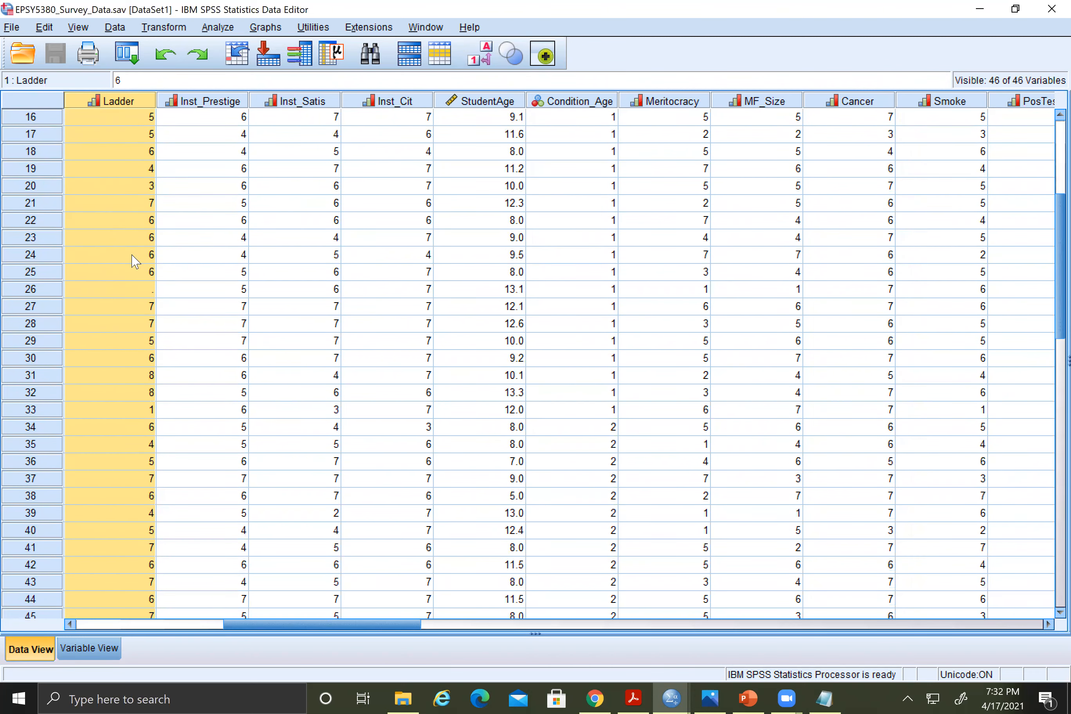
{"action": "scroll", "coordinate": [134, 261], "scroll_direction": "up", "scroll_amount": 9}
{"action": "scroll", "coordinate": [134, 260], "scroll_direction": "up", "scroll_amount": 6}
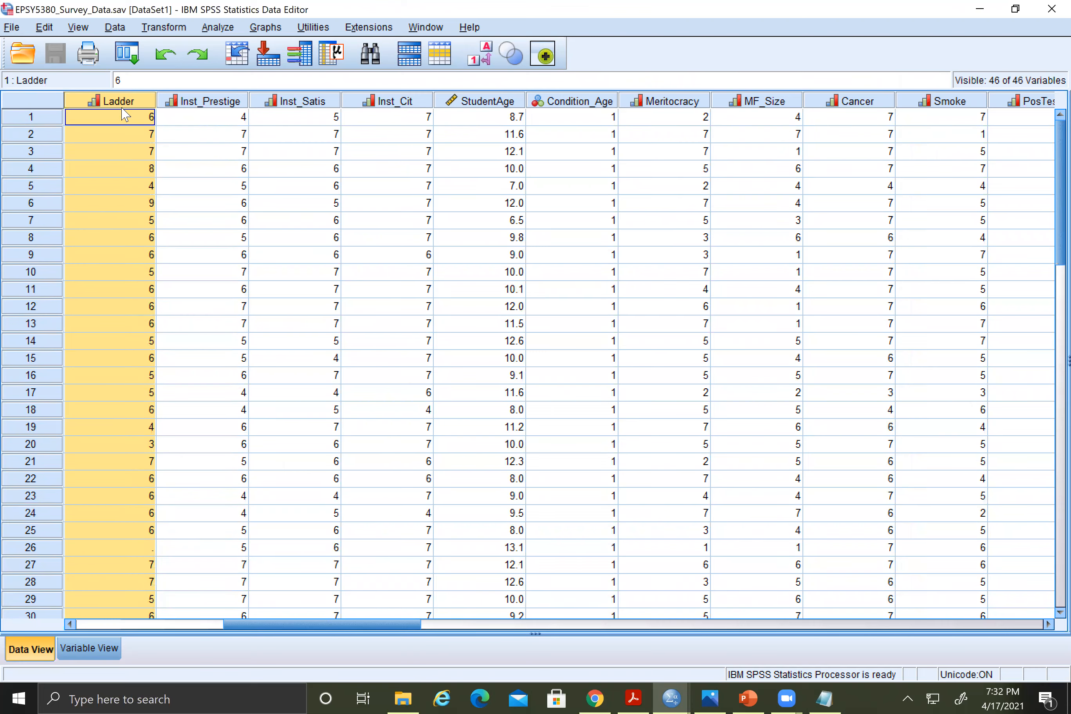
Return from the data to Ladder's variable definition and recheck how its rungs are labeled.
{"action": "double_click", "coordinate": [125, 110]}
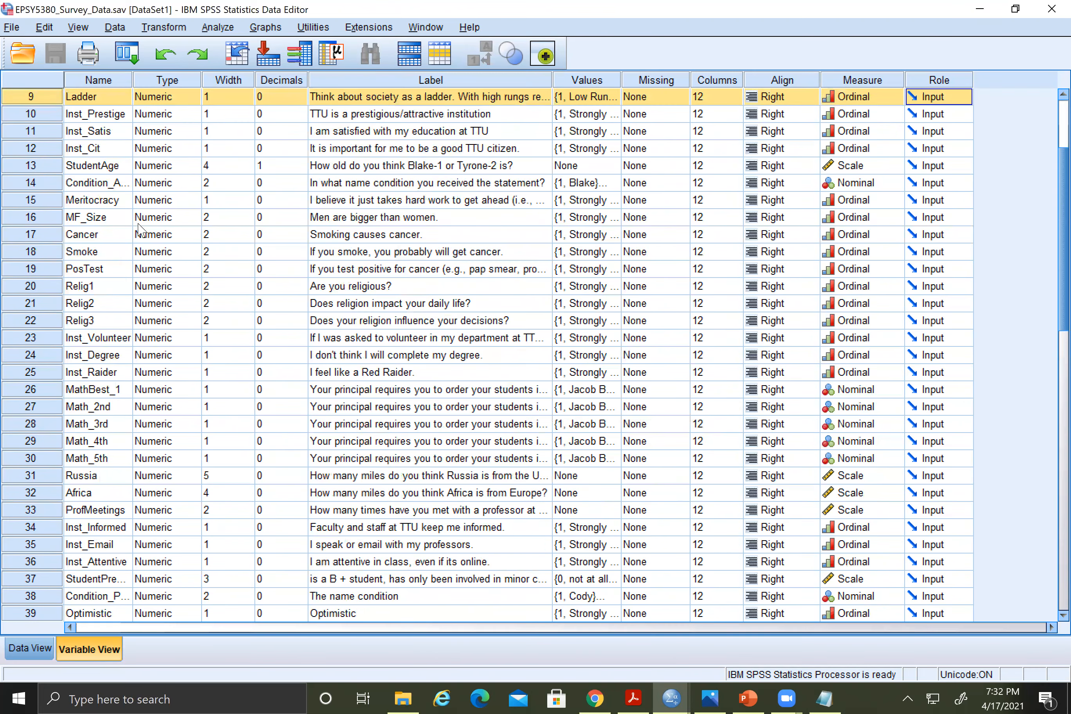
{"action": "scroll", "coordinate": [140, 230], "scroll_direction": "up", "scroll_amount": 3}
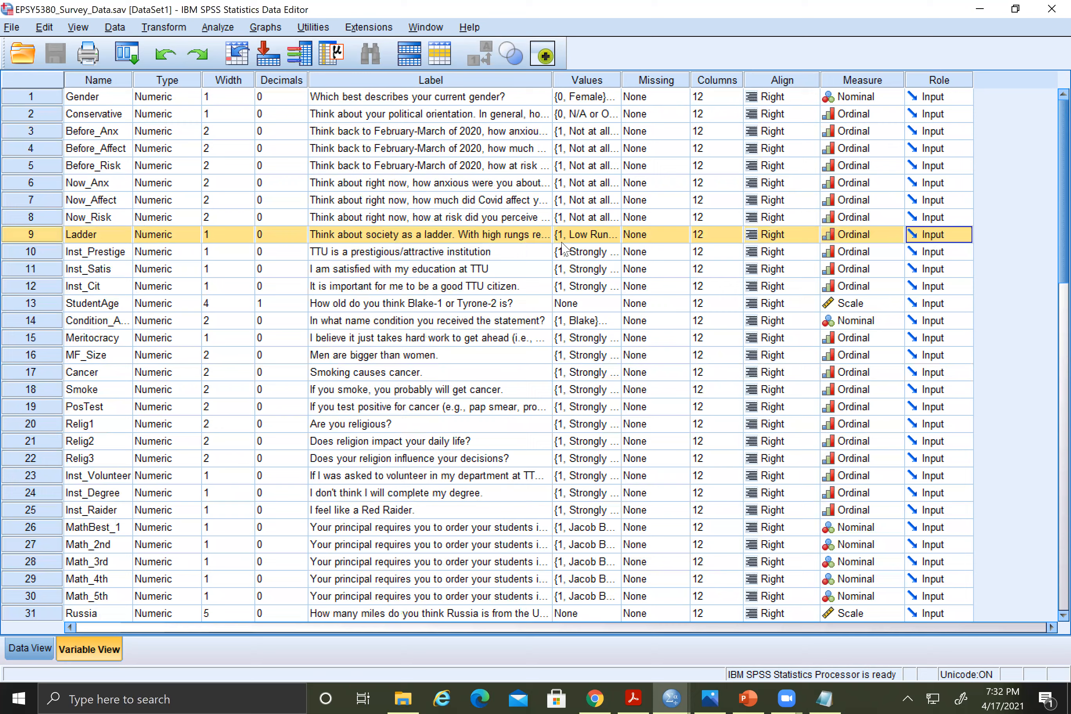
{"action": "left_click", "coordinate": [592, 236]}
{"action": "left_click", "coordinate": [614, 234]}
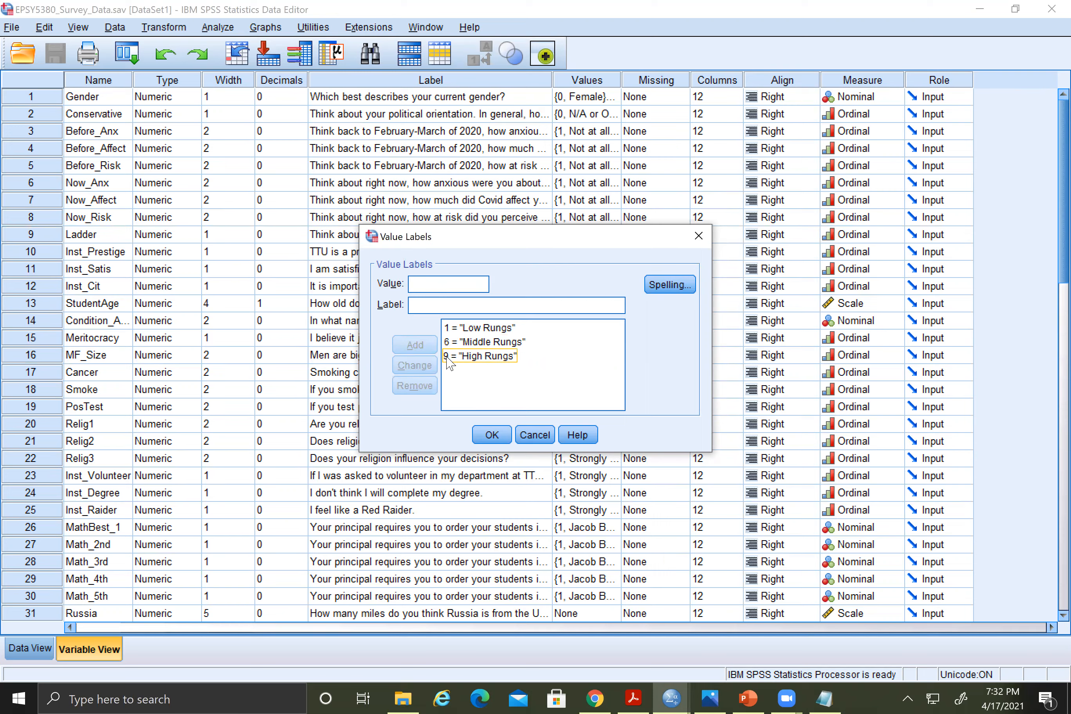
{"action": "left_click", "coordinate": [698, 236]}
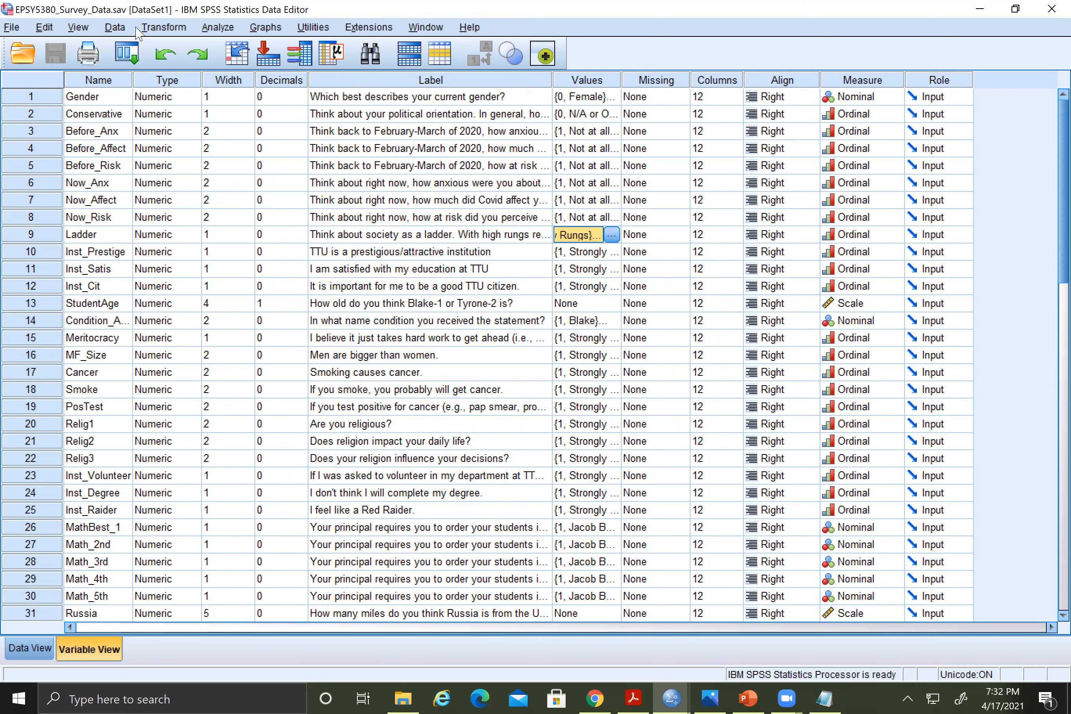
Set Ladder as the input variable for Recode into Different Variables, with the source list displaying variable names.
{"action": "left_click", "coordinate": [115, 33]}
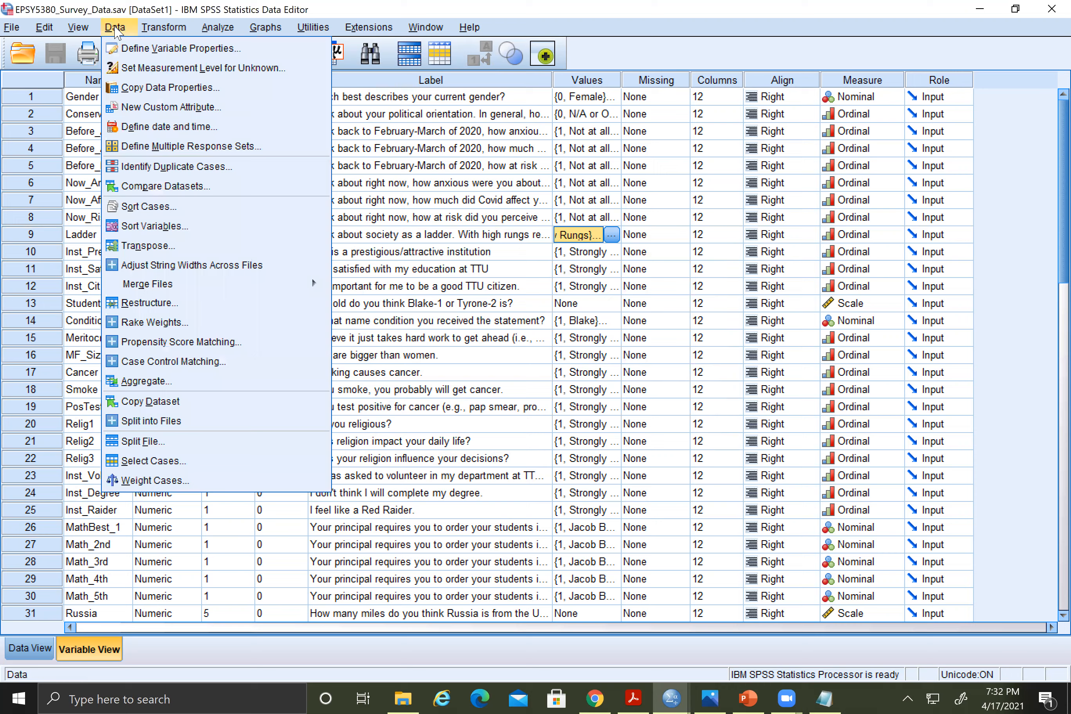
{"action": "mouse_move", "coordinate": [193, 290]}
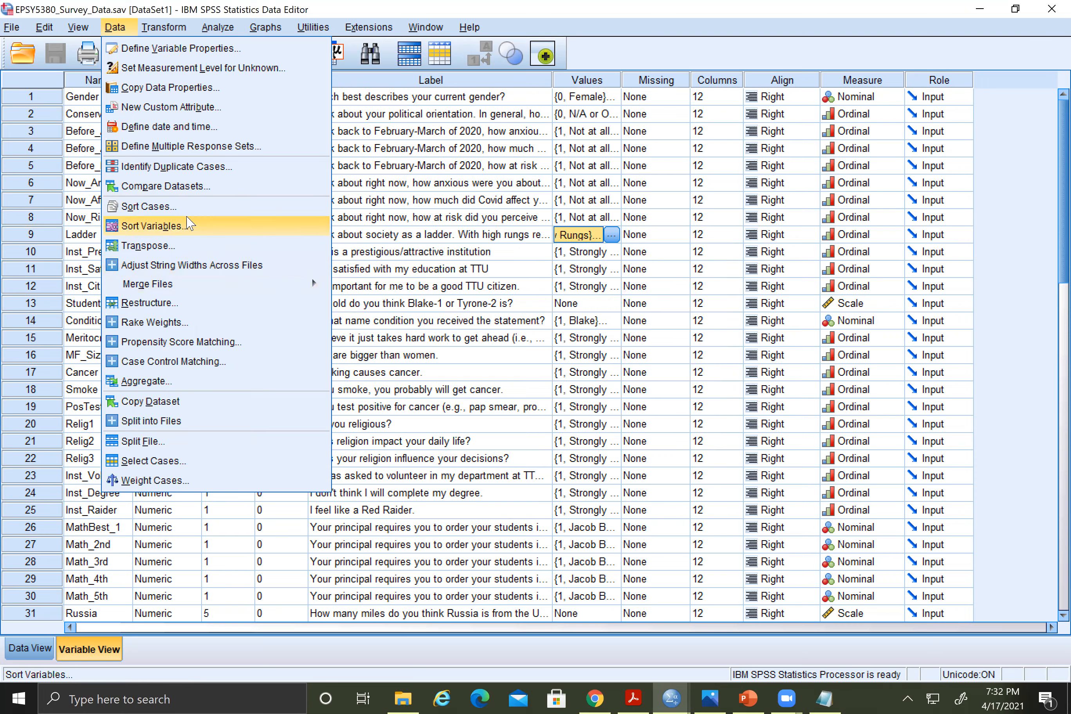
{"action": "mouse_move", "coordinate": [171, 29]}
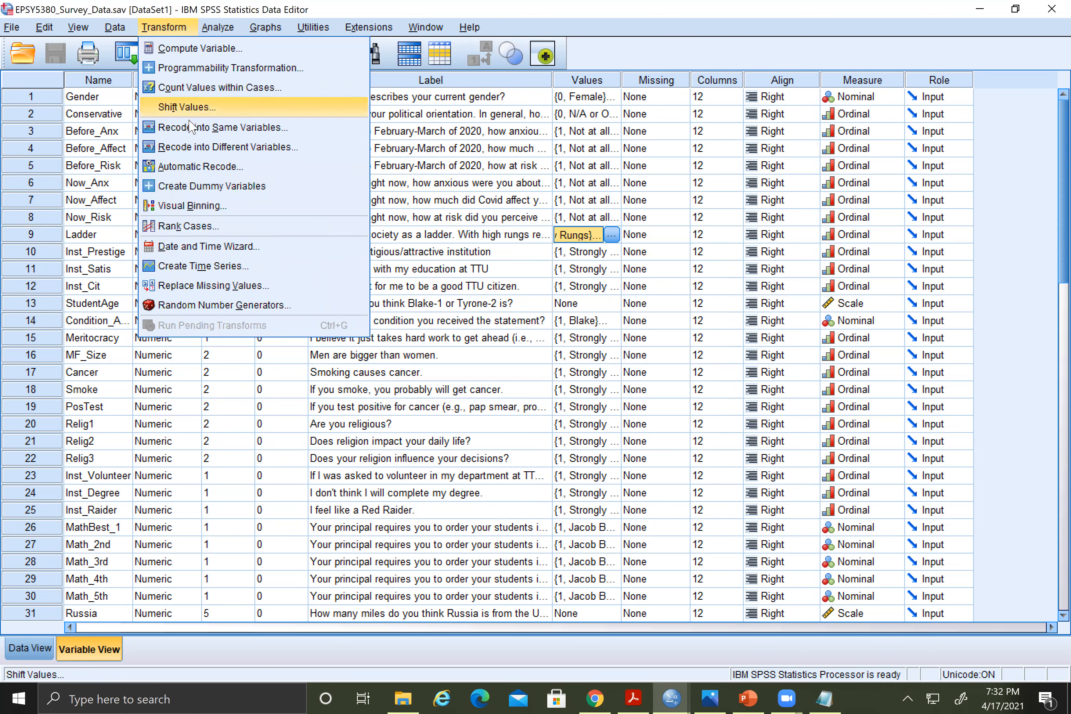
{"action": "left_click", "coordinate": [185, 149]}
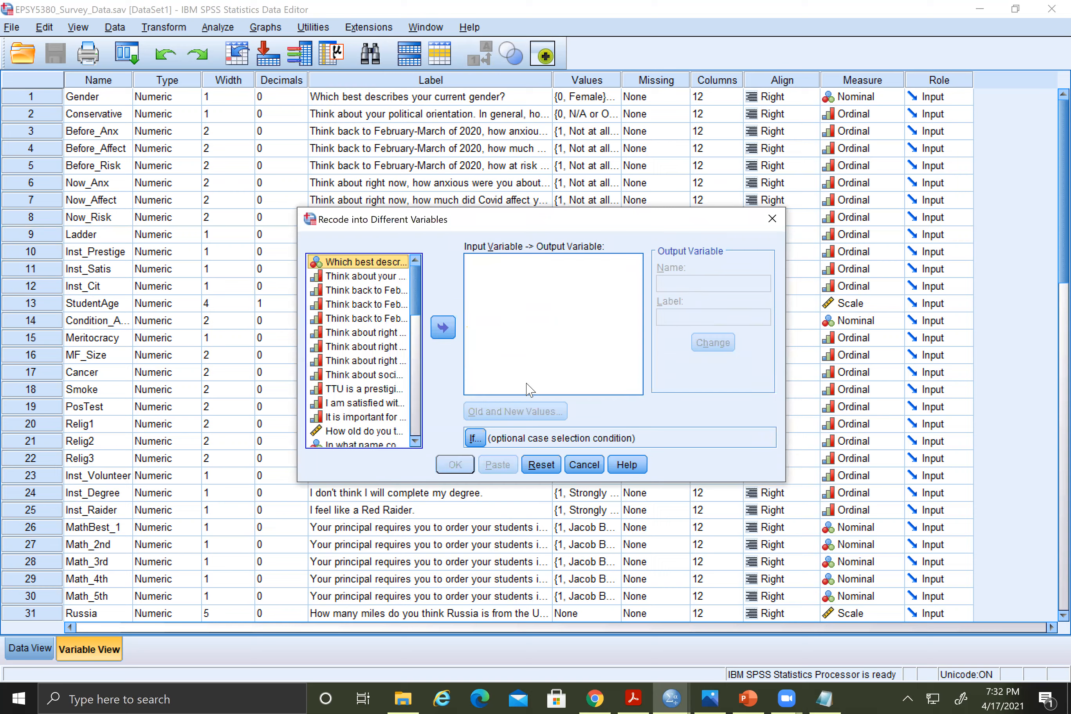
{"action": "right_click", "coordinate": [362, 318]}
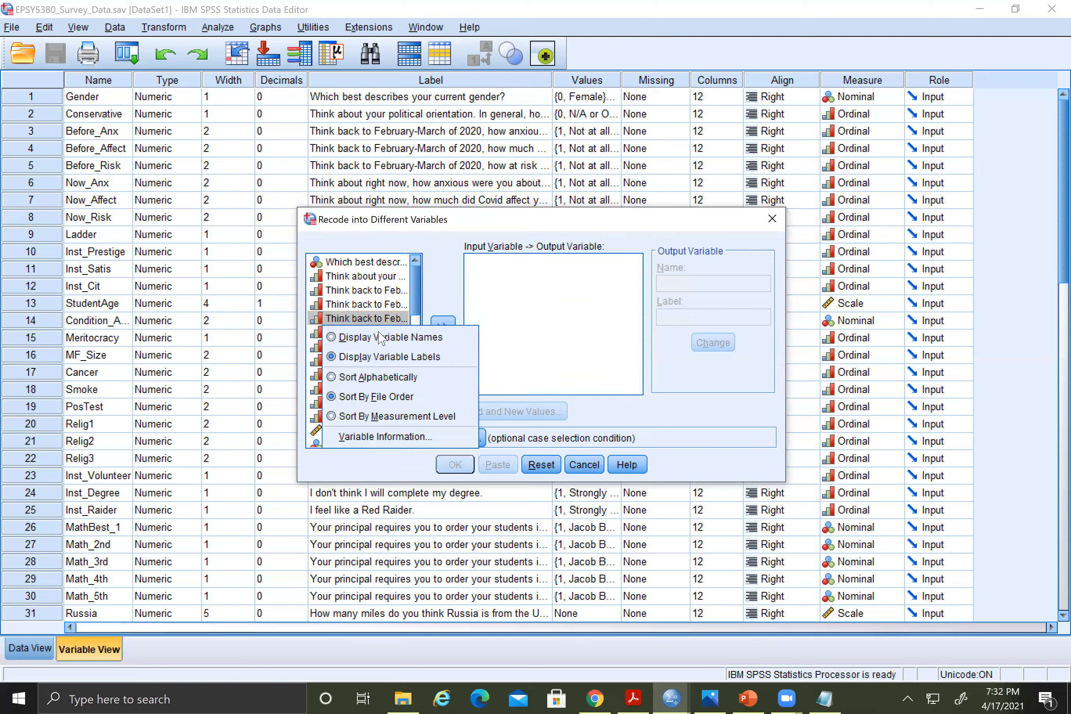
{"action": "left_click", "coordinate": [374, 334]}
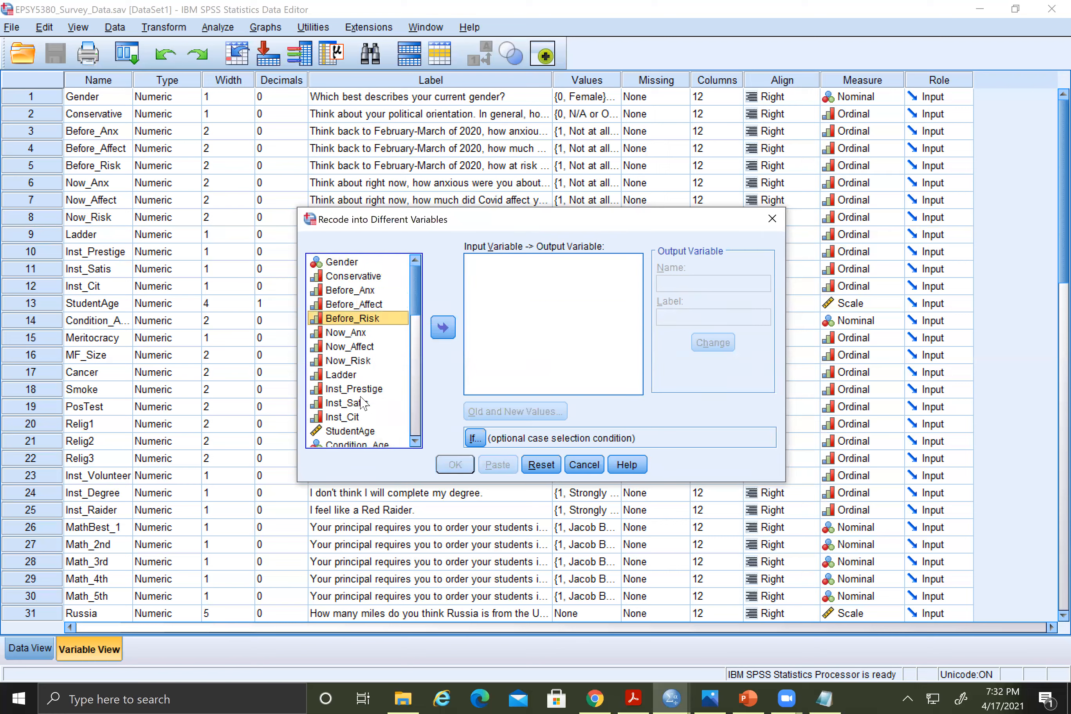
{"action": "left_click", "coordinate": [335, 378]}
{"action": "left_click", "coordinate": [443, 328]}
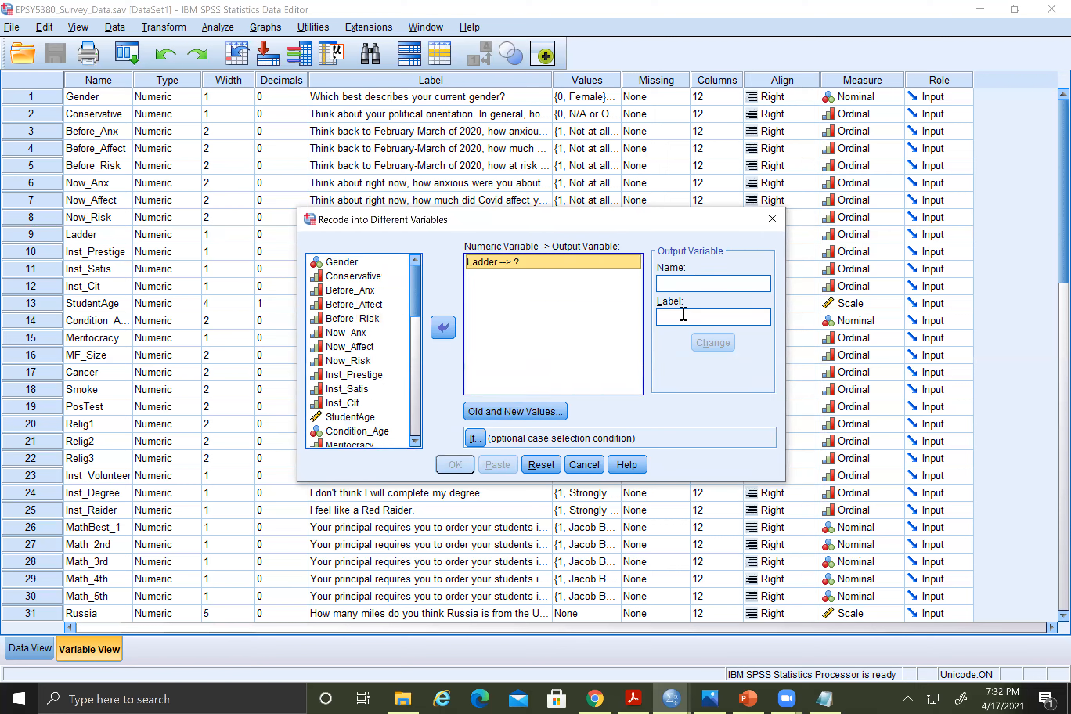
Name the output variable for the Ladder recode Society_Ladder.
{"action": "left_click", "coordinate": [680, 286]}
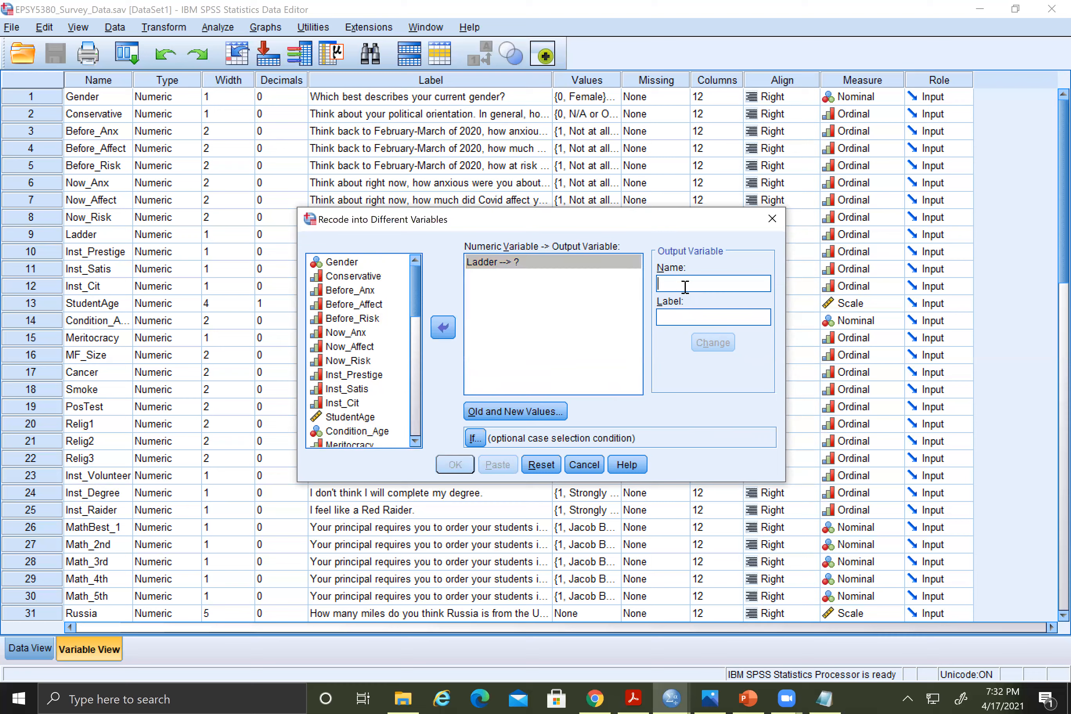
{"action": "type", "text": "Society"}
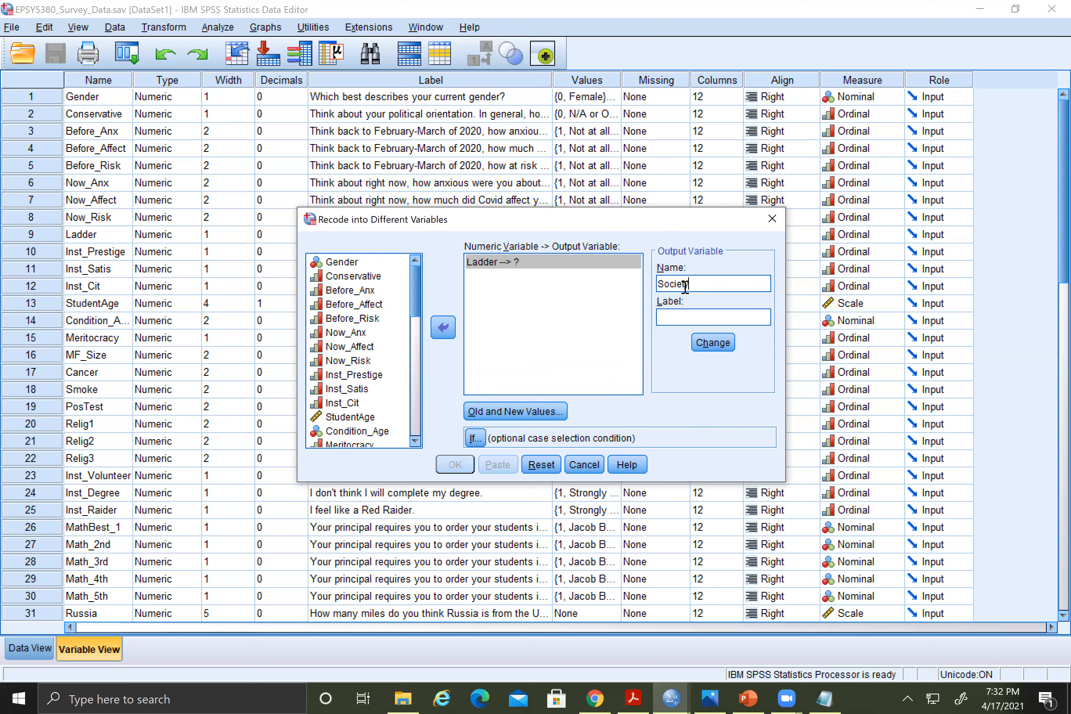
{"action": "type", "text": "_Ladder"}
{"action": "double_click", "coordinate": [678, 284]}
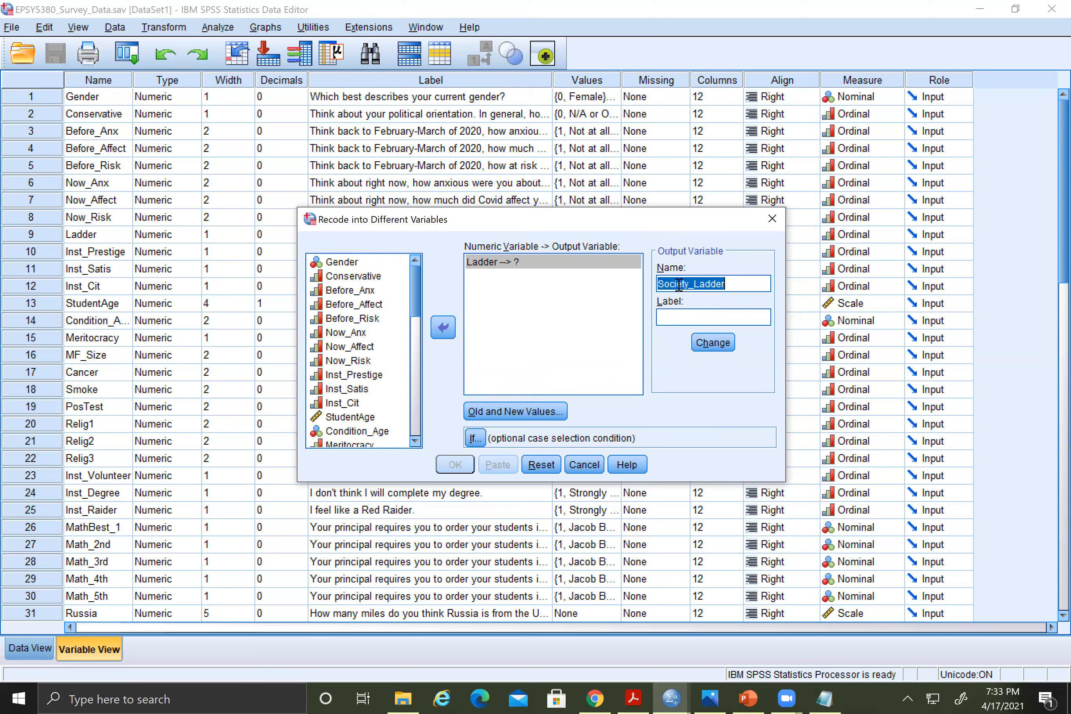
{"action": "left_click", "coordinate": [679, 319]}
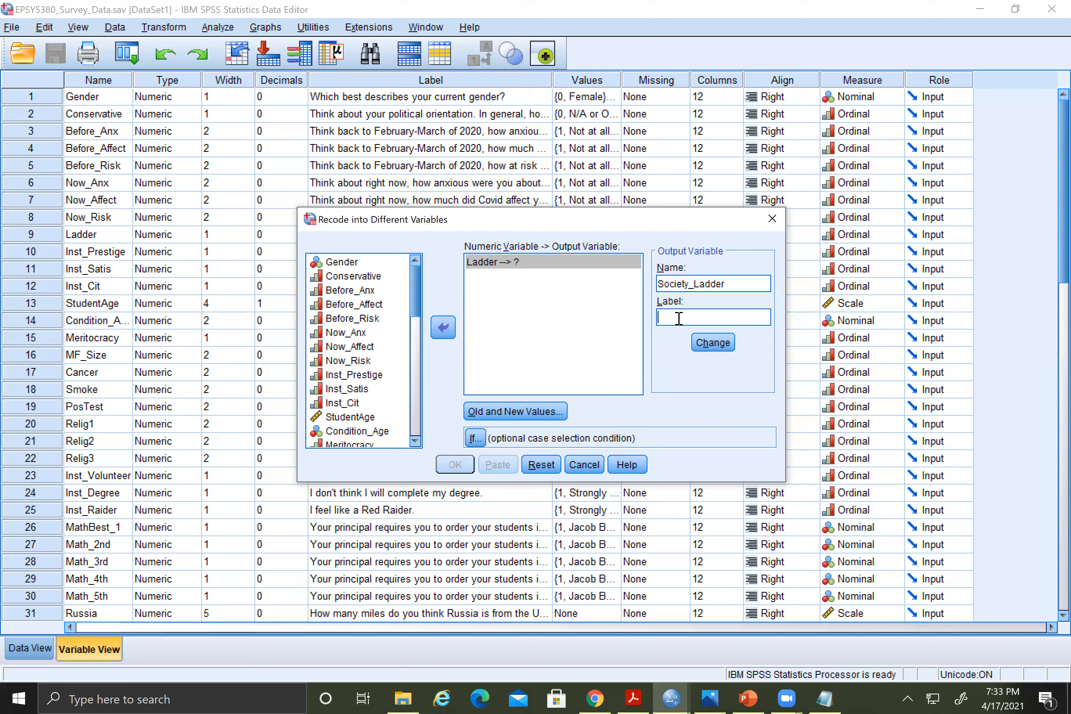
{"action": "double_click", "coordinate": [685, 281]}
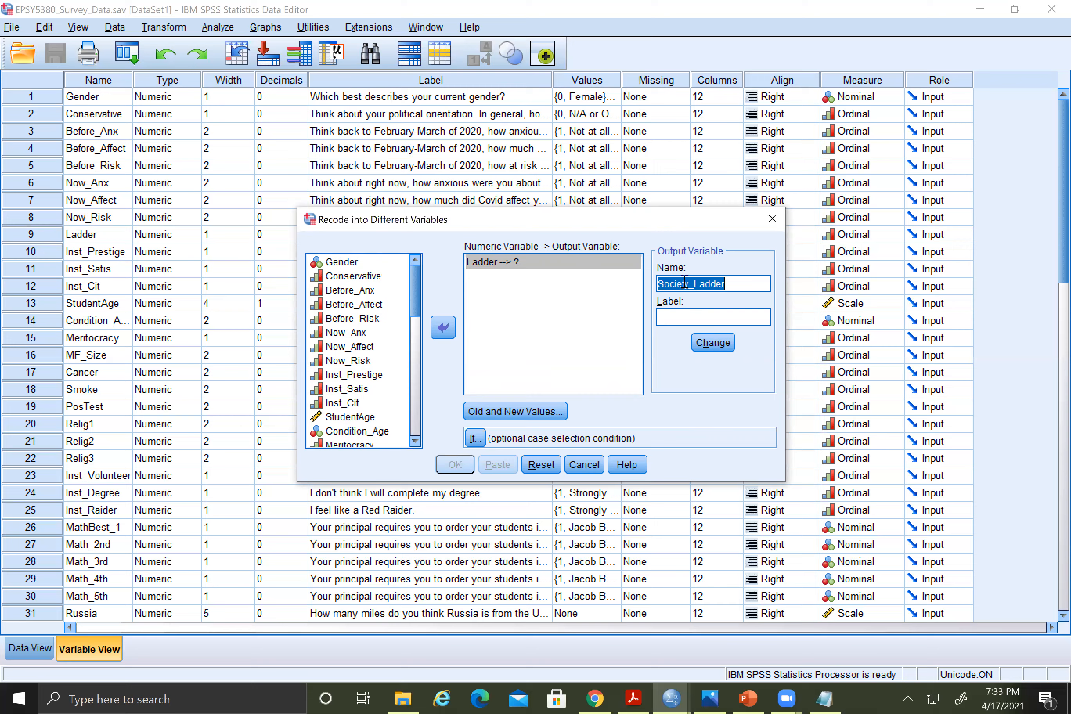
Label the output variable Low_Middle_High and apply its name and label to the Ladder recode.
{"action": "left_click", "coordinate": [672, 316]}
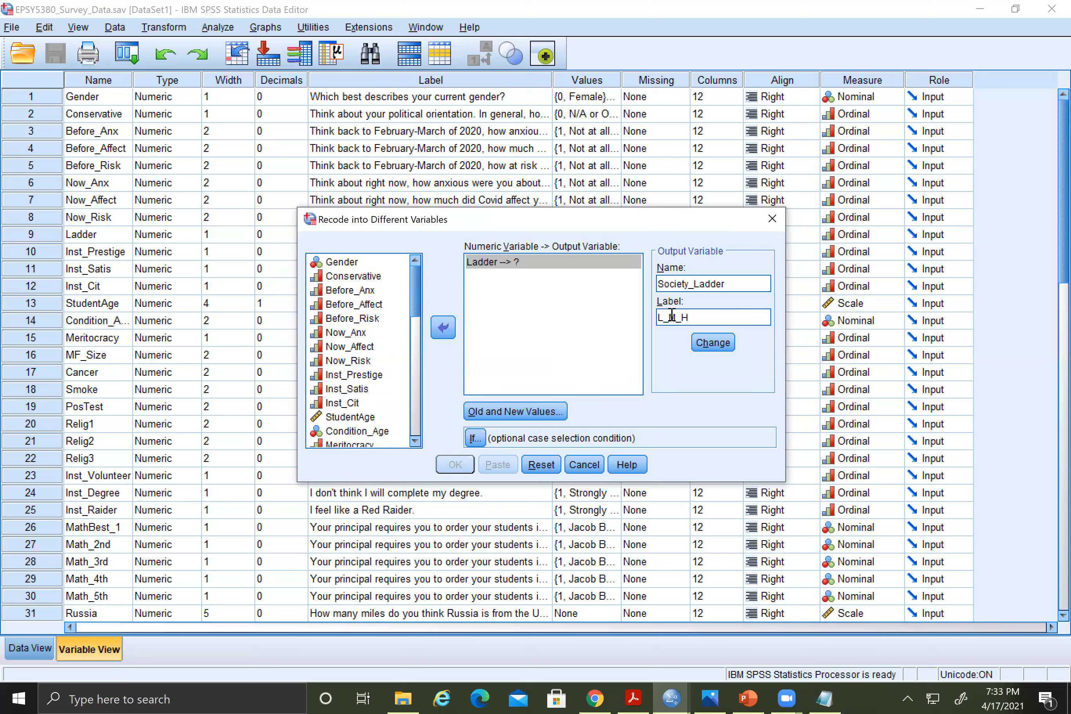
{"action": "key", "text": "Left"}
{"action": "key", "text": "Left"}
{"action": "key", "text": "Left"}
{"action": "key", "text": "Left"}
{"action": "type", "text": "ow_Middle"}
{"action": "left_click", "coordinate": [713, 346]}
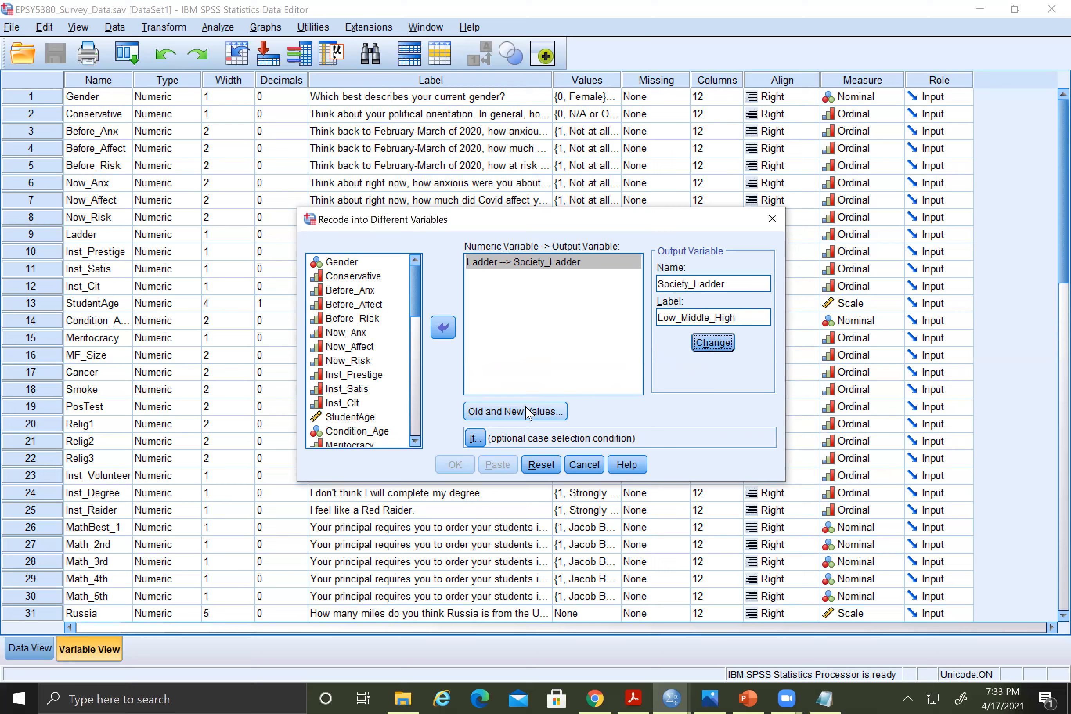
Add a recode rule that turns old Ladder values 1 through 5 into new value 1.
{"action": "left_click", "coordinate": [497, 418]}
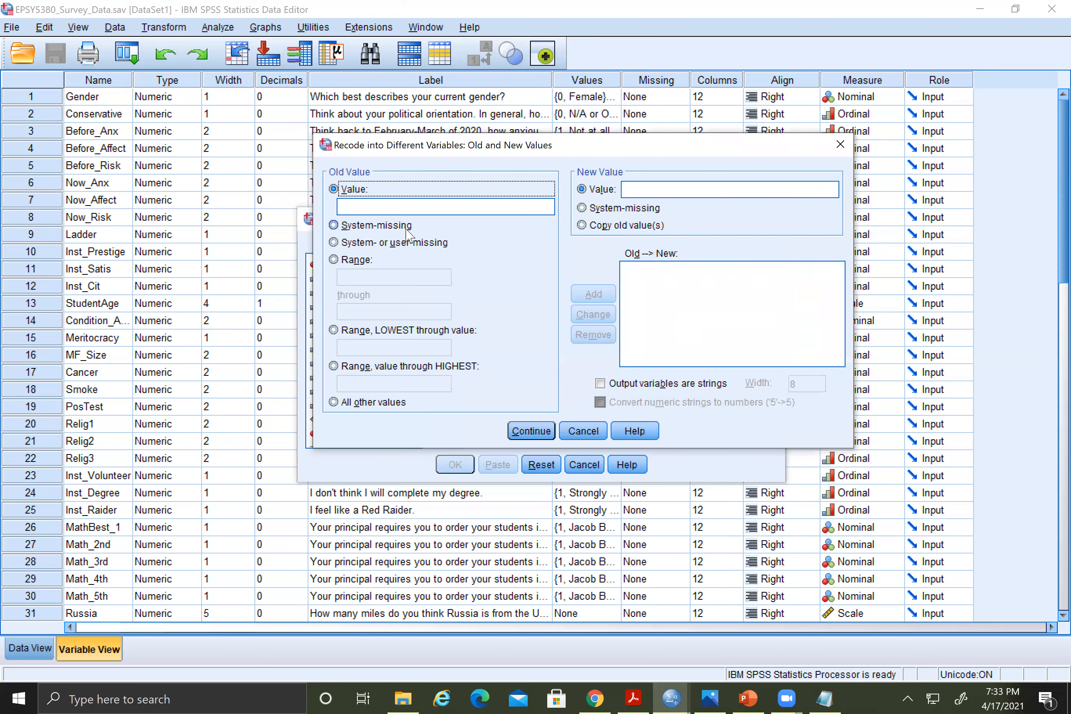
{"action": "left_click", "coordinate": [347, 260]}
{"action": "left_click", "coordinate": [362, 274]}
{"action": "type", "text": "1"}
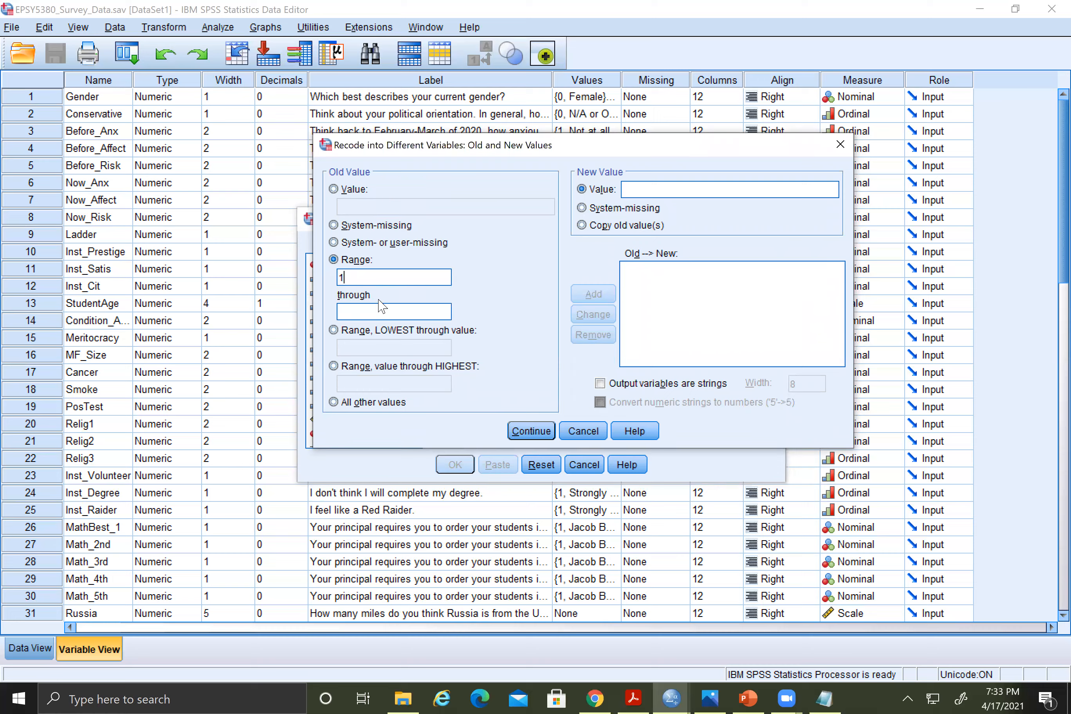
{"action": "left_click", "coordinate": [380, 305]}
{"action": "type", "text": "5"}
{"action": "left_click", "coordinate": [641, 189]}
{"action": "type", "text": "1"}
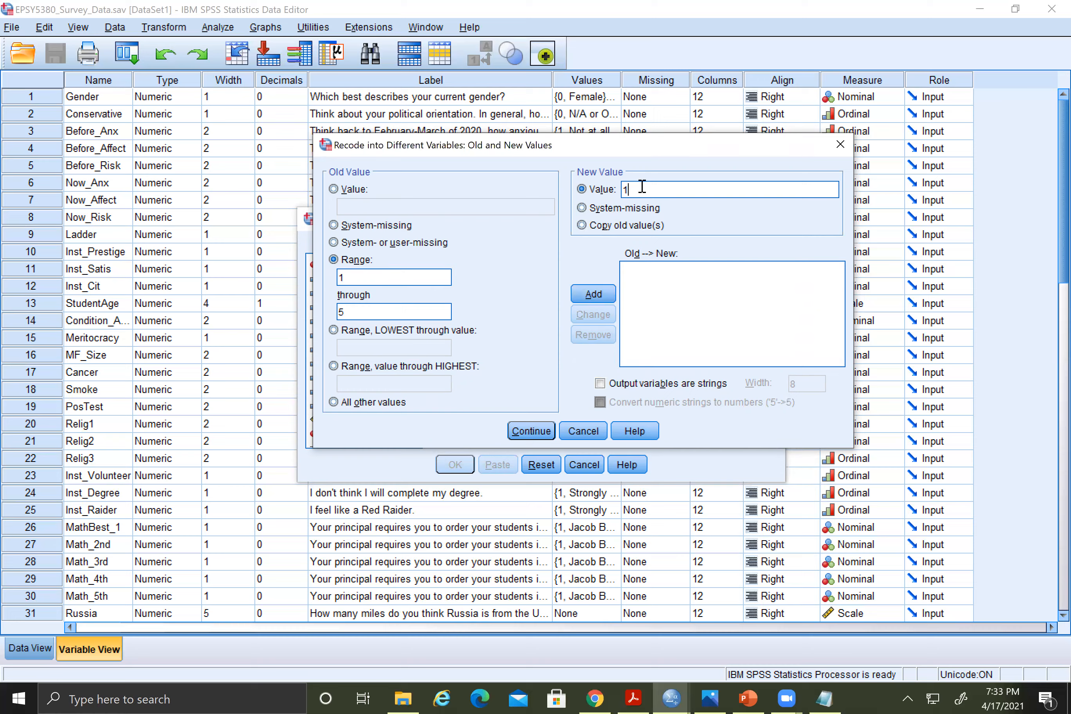
{"action": "left_click", "coordinate": [601, 292]}
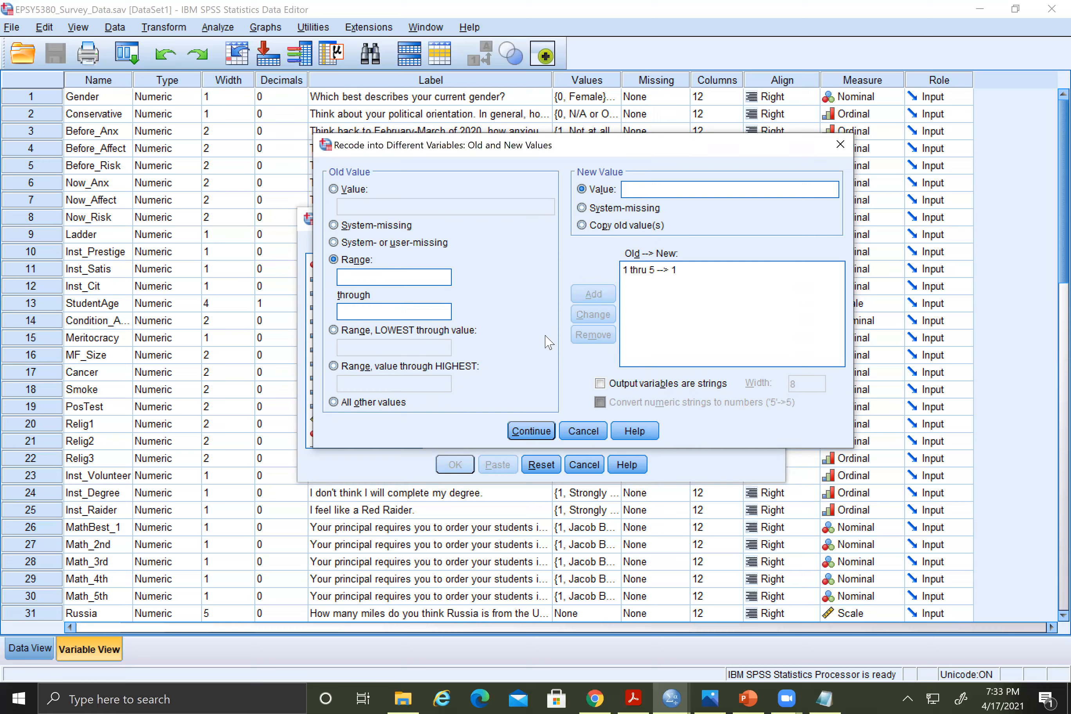
Add a recode rule that turns the single old value 6 into new value 2.
{"action": "left_click", "coordinate": [346, 206]}
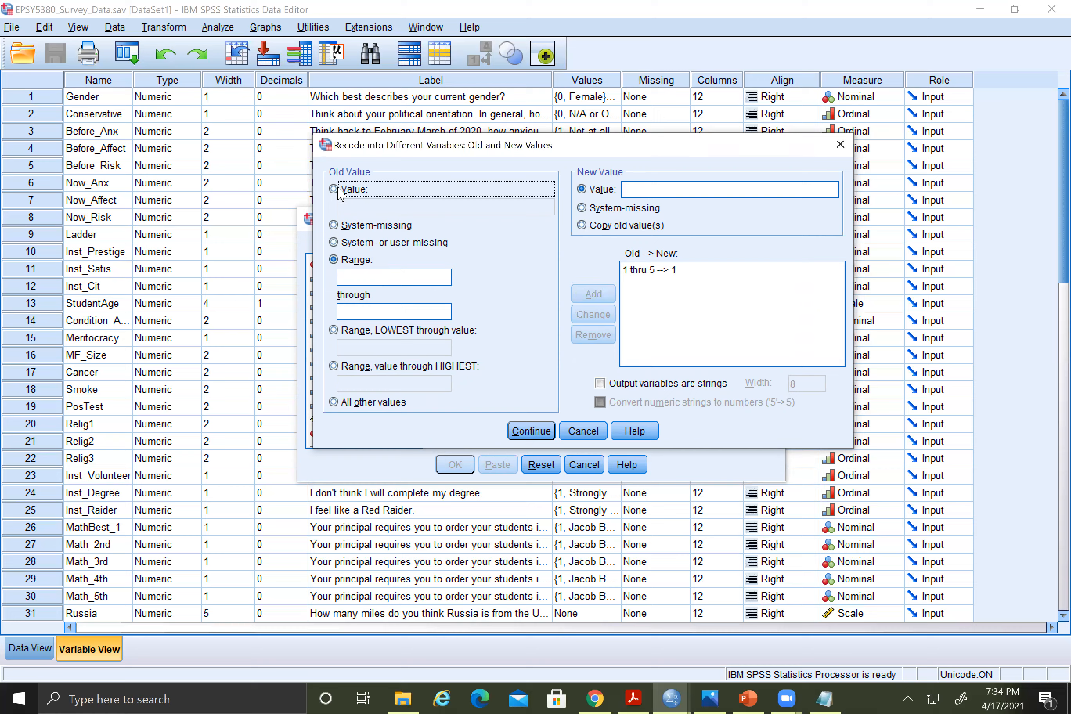
{"action": "type", "text": "6"}
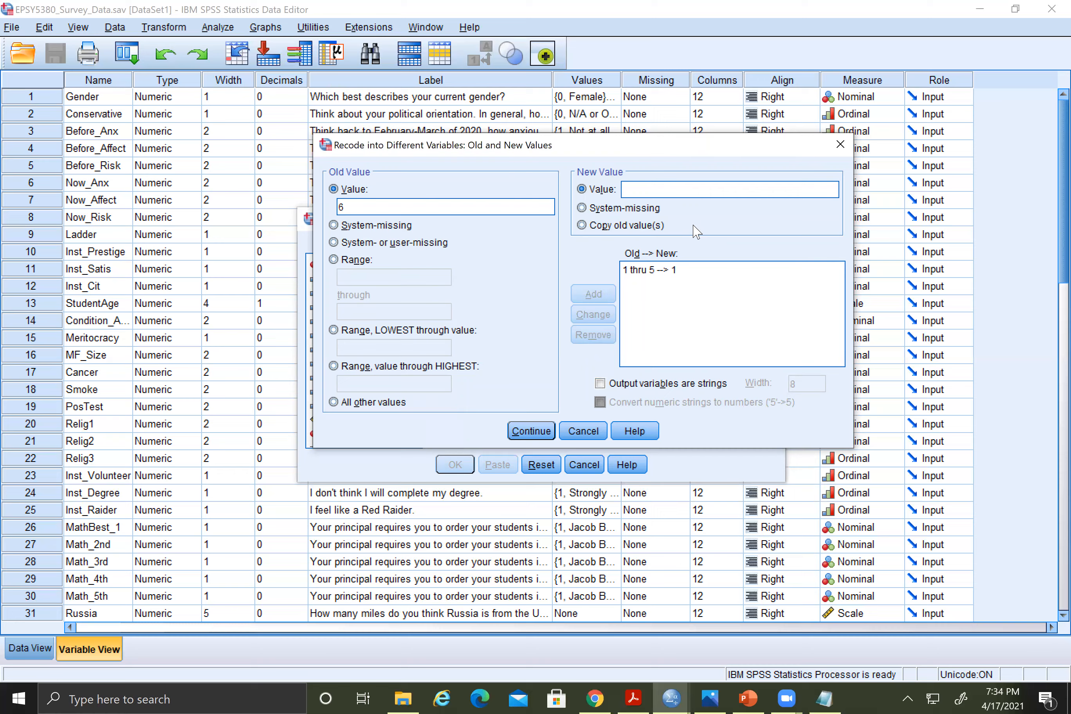
{"action": "type", "text": "2"}
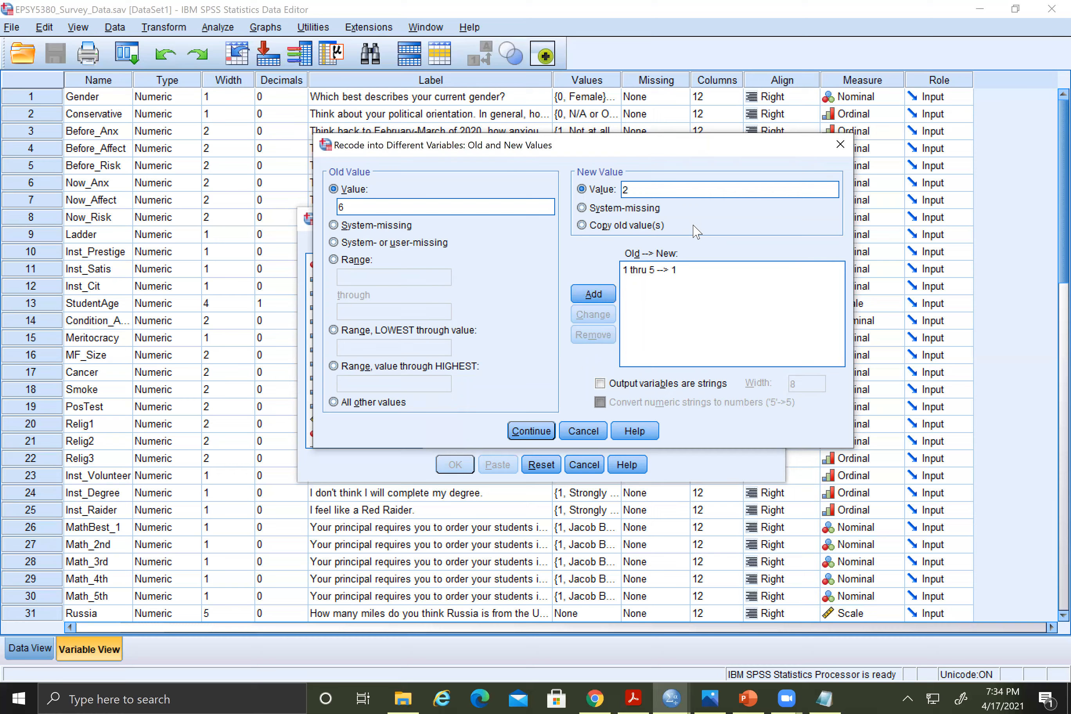
{"action": "left_click", "coordinate": [593, 294]}
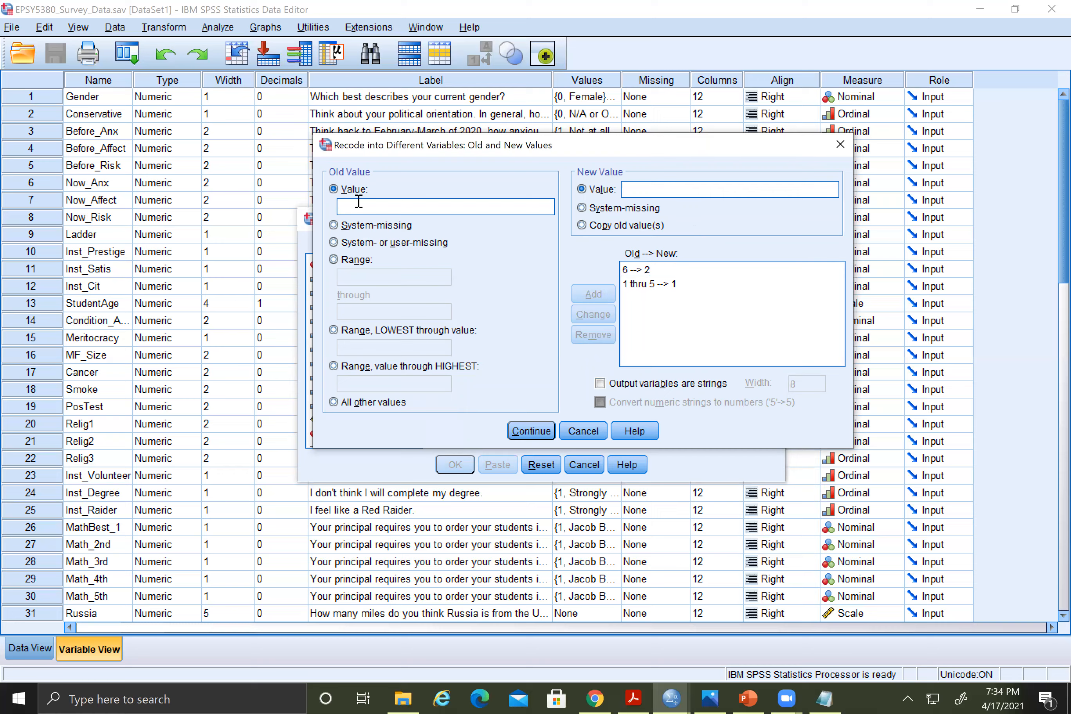
Add a recode rule that turns old values 7 through 9 into new value 3.
{"action": "left_click", "coordinate": [361, 261]}
{"action": "left_click", "coordinate": [367, 275]}
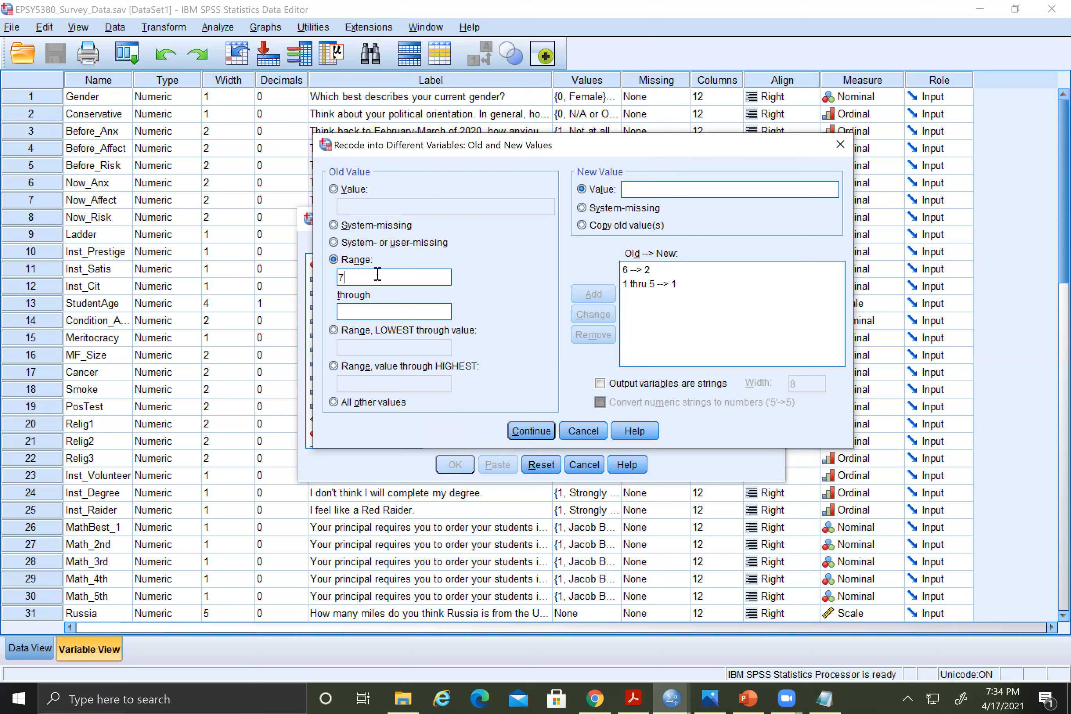
{"action": "type", "text": "9"}
{"action": "type", "text": "3"}
{"action": "left_click", "coordinate": [597, 295]}
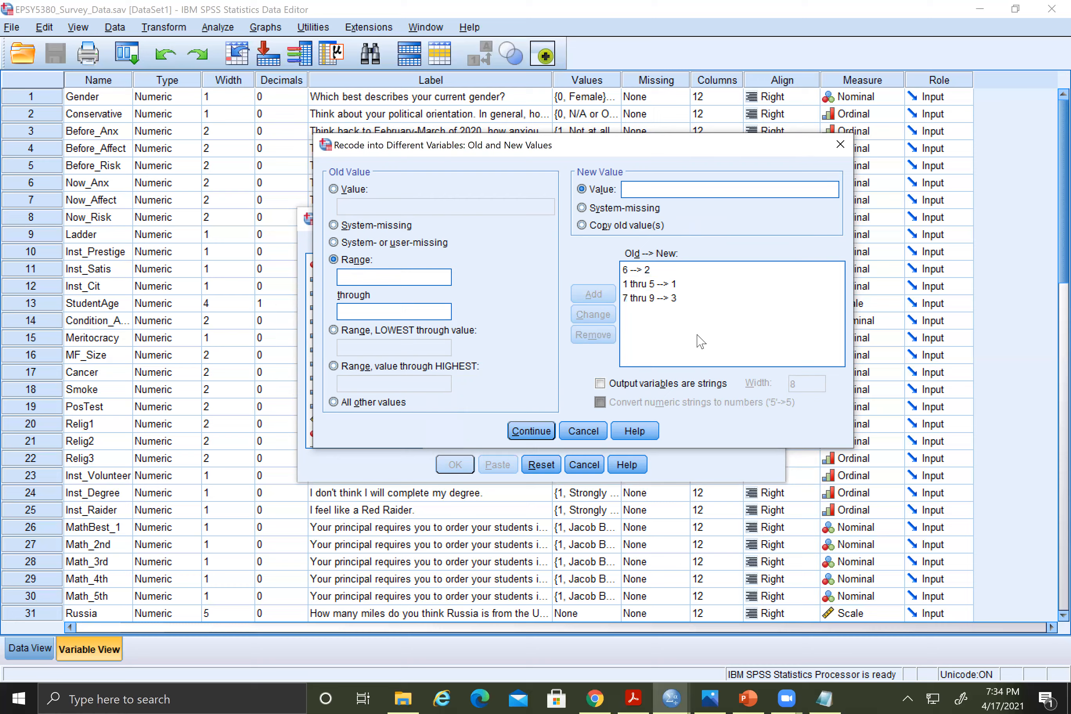
Accept the old-to-new value rules and run the recode, then return from the output log to the variable definitions.
{"action": "left_click", "coordinate": [655, 289]}
{"action": "left_click", "coordinate": [532, 434]}
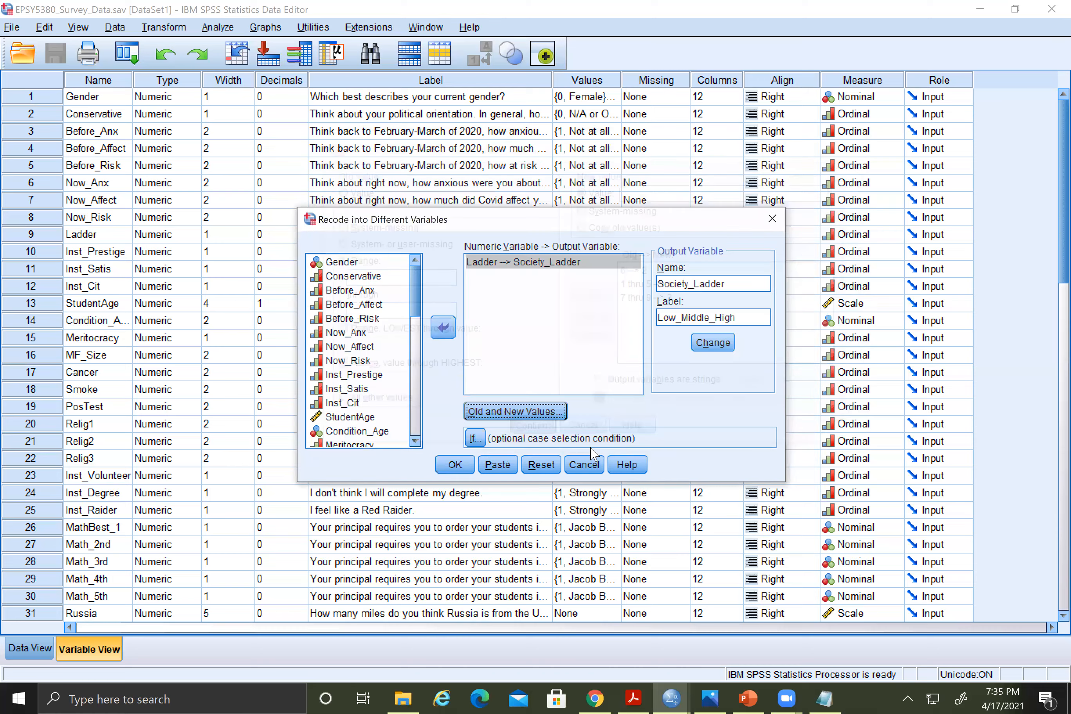
{"action": "left_click", "coordinate": [455, 466]}
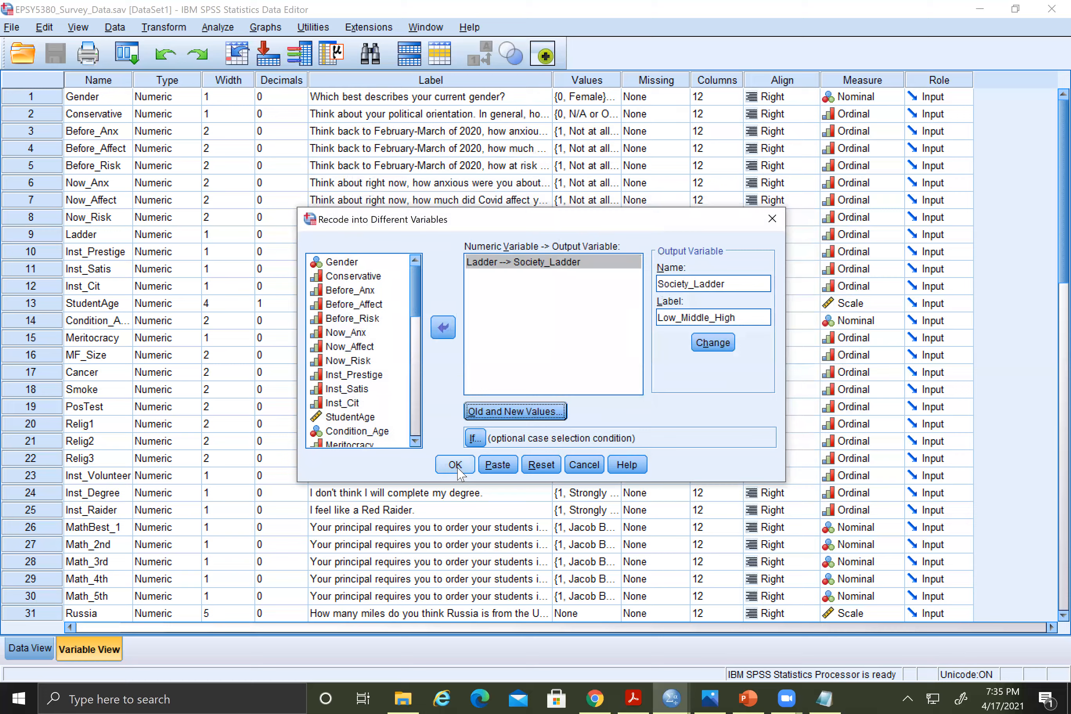
{"action": "left_click_drag", "start_coordinate": [788, 133], "coordinate": [694, 263]}
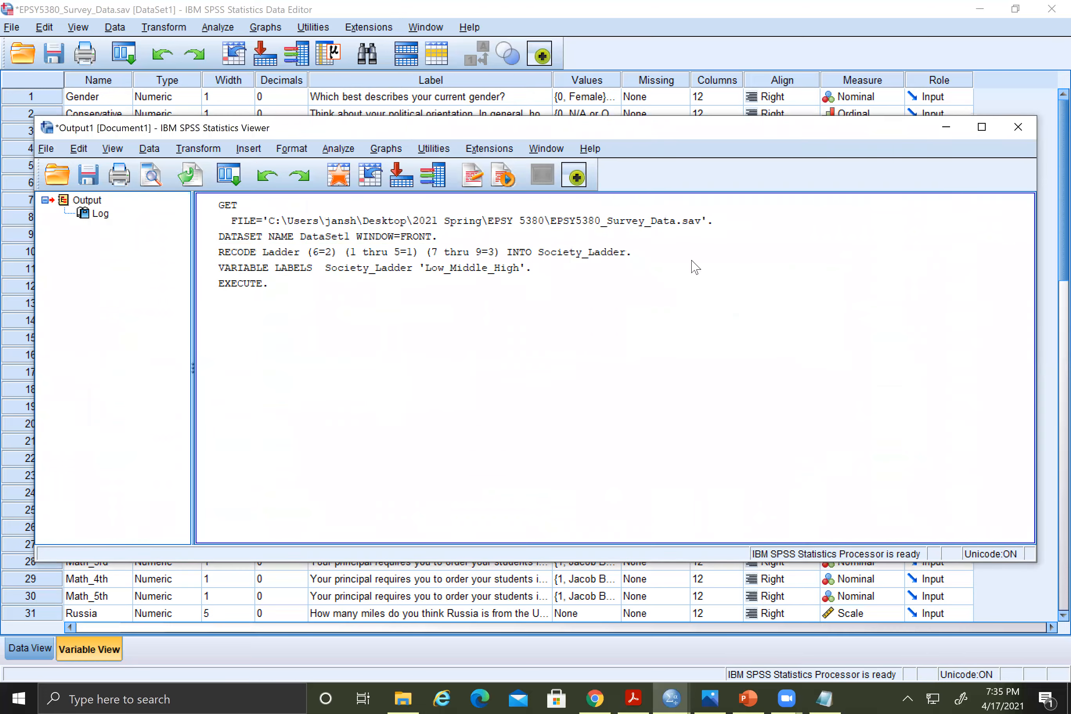
{"action": "left_click", "coordinate": [848, 252]}
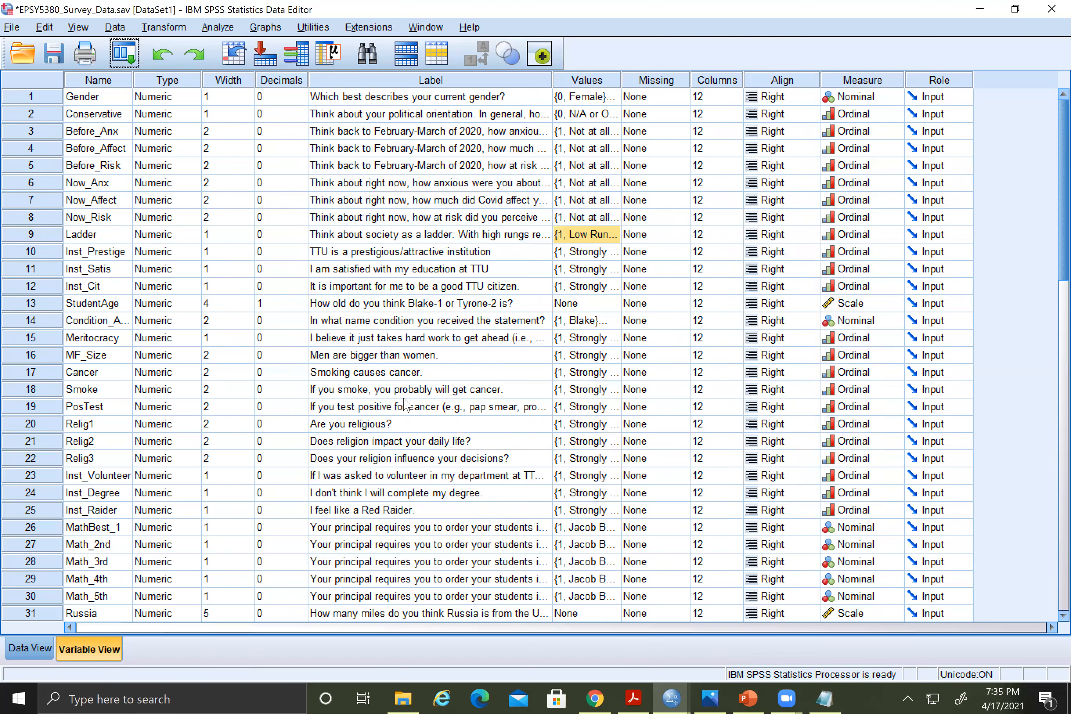
Open the value labels of the new Society_Ladder variable and add the label Low for value 1.
{"action": "scroll", "coordinate": [410, 435], "scroll_direction": "down", "scroll_amount": 9}
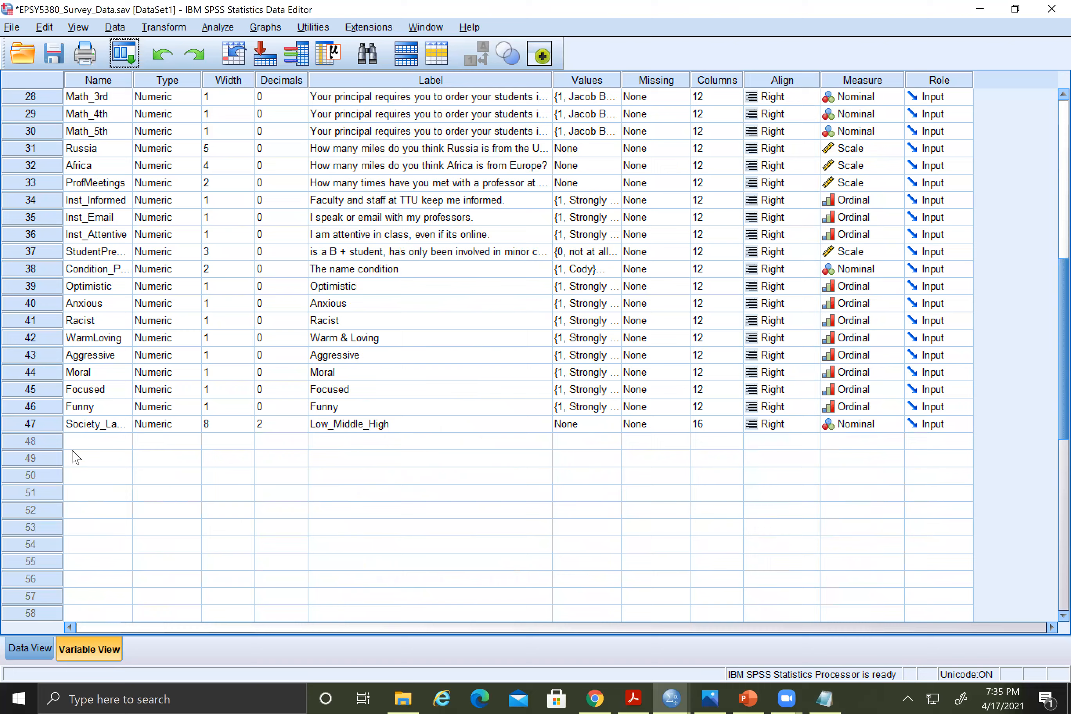
{"action": "left_click", "coordinate": [51, 425]}
{"action": "left_click", "coordinate": [570, 425]}
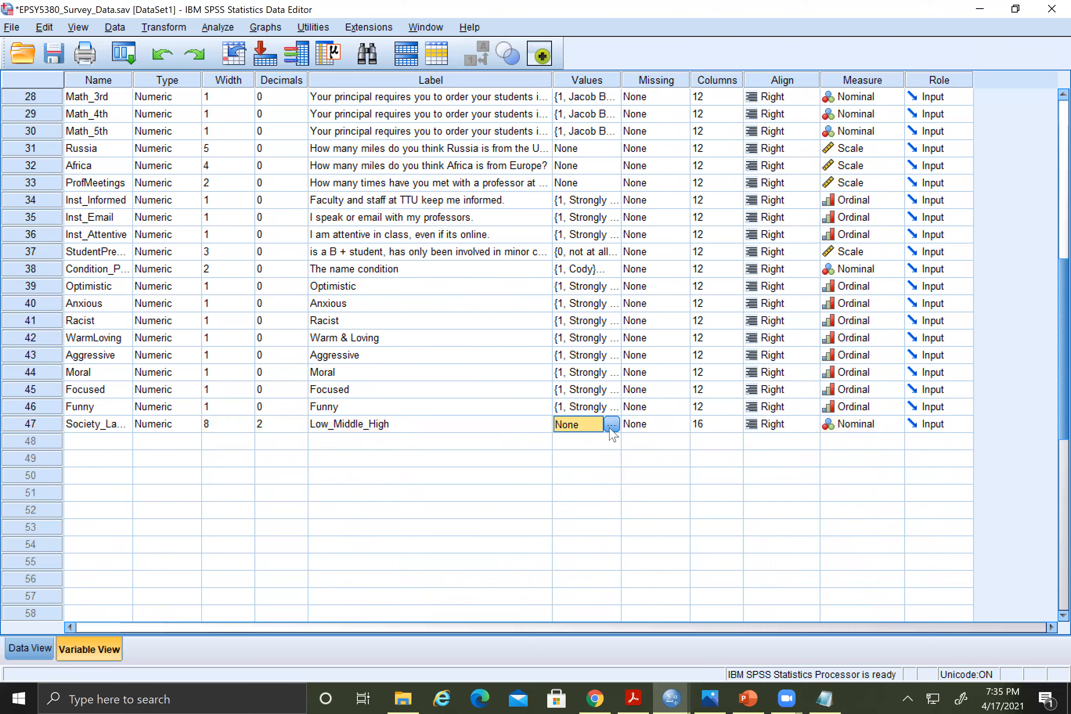
{"action": "left_click", "coordinate": [612, 424]}
{"action": "left_click", "coordinate": [425, 284]}
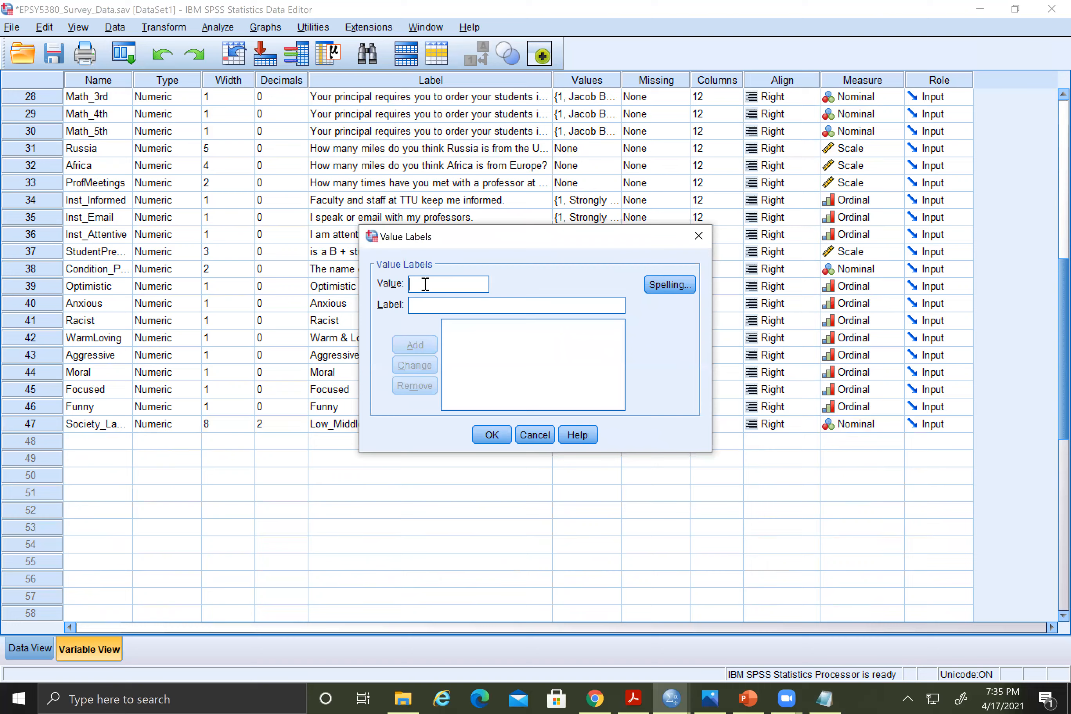
{"action": "type", "text": "1"}
{"action": "left_click", "coordinate": [441, 306]}
{"action": "type", "text": "Low"}
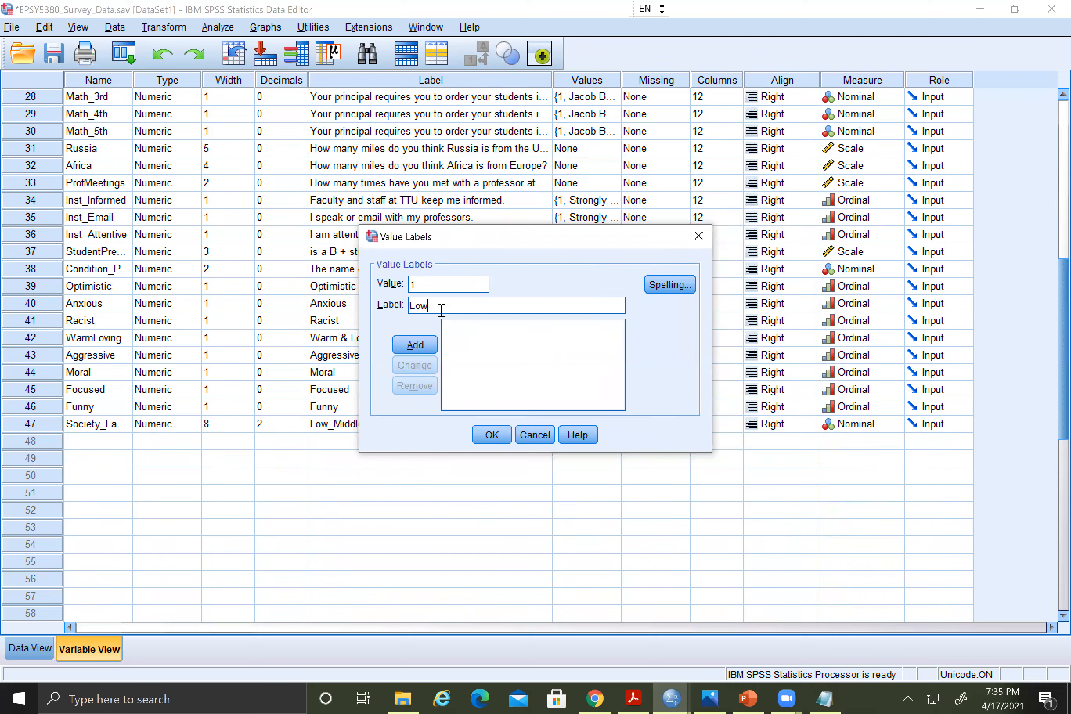
{"action": "left_click", "coordinate": [424, 347]}
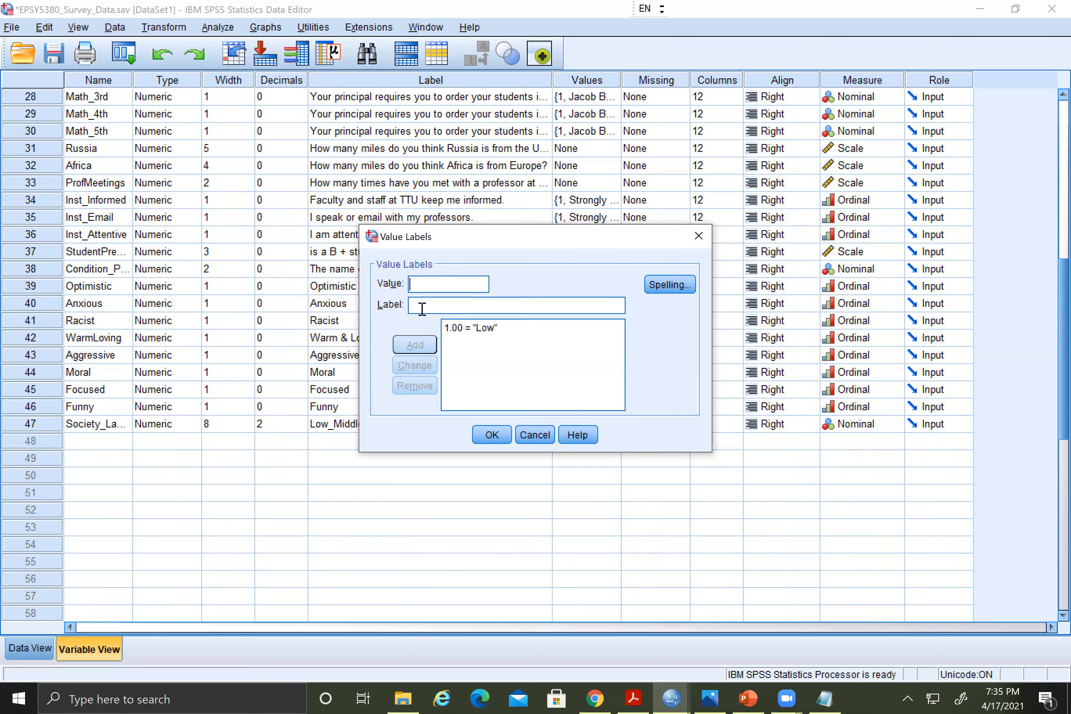
Add the labels Middle for value 2 and High for value 3, and save Society_Ladder's value labels.
{"action": "type", "text": "2"}
{"action": "left_click", "coordinate": [423, 305]}
{"action": "type", "text": "Middle"}
{"action": "left_click", "coordinate": [414, 344]}
{"action": "left_click", "coordinate": [425, 283]}
{"action": "type", "text": "3"}
{"action": "type", "text": "High"}
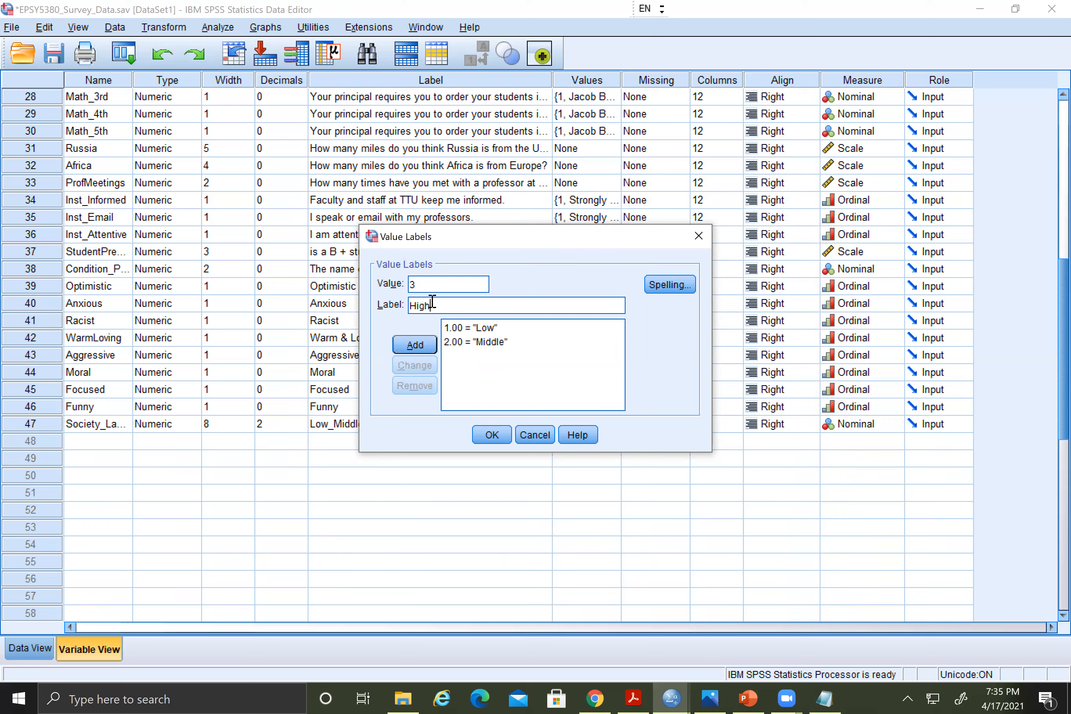
{"action": "left_click", "coordinate": [409, 354]}
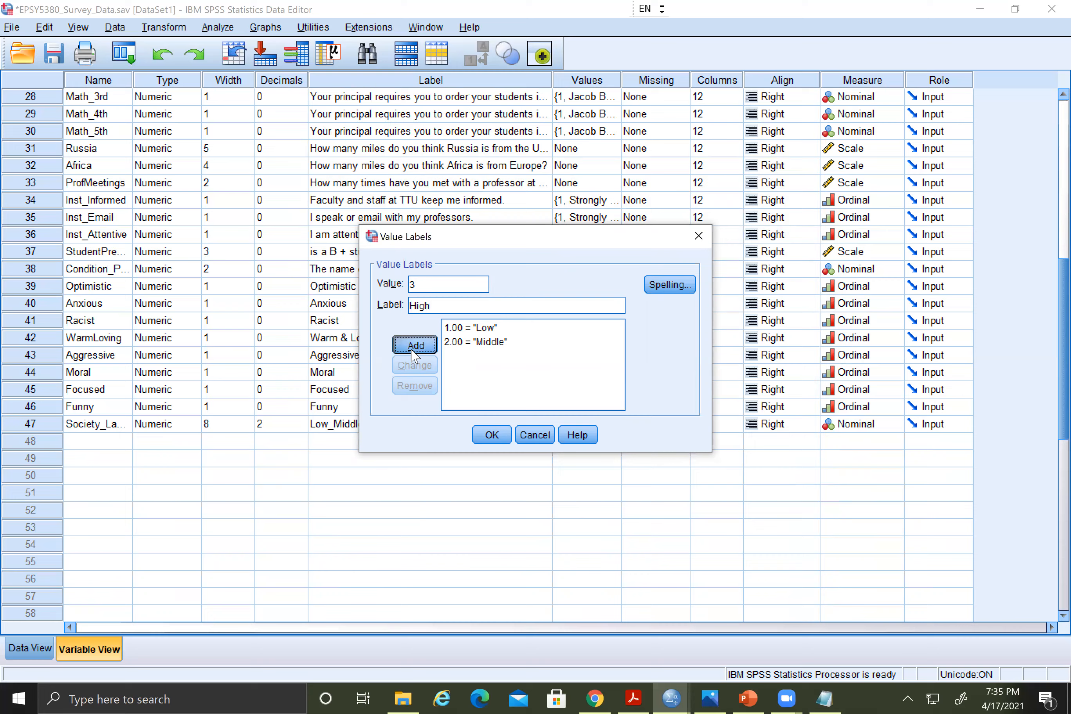
{"action": "left_click", "coordinate": [502, 439]}
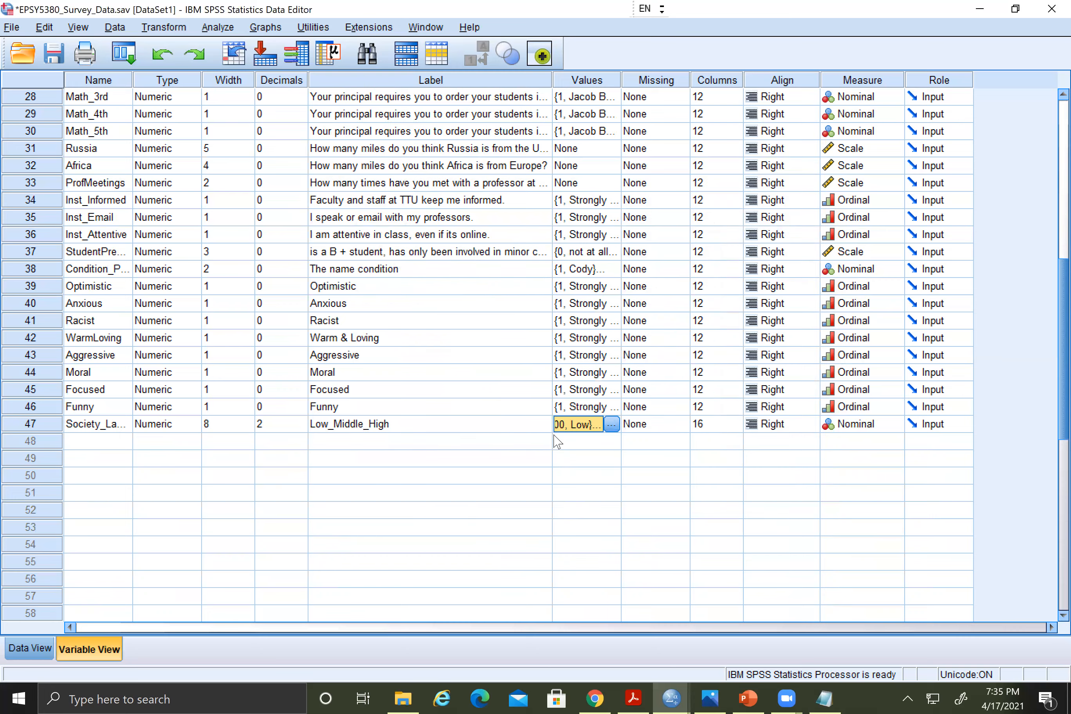
Check Society_Ladder's saved value labels and set the variable's decimals to 0.
{"action": "left_click", "coordinate": [612, 424]}
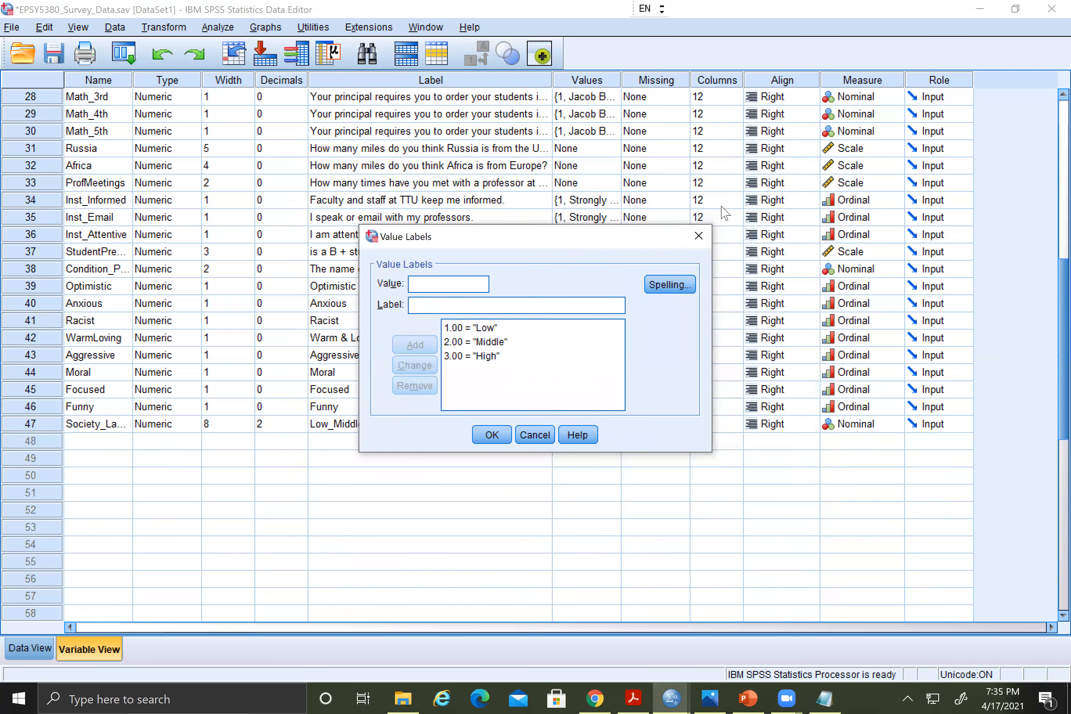
{"action": "left_click", "coordinate": [699, 236]}
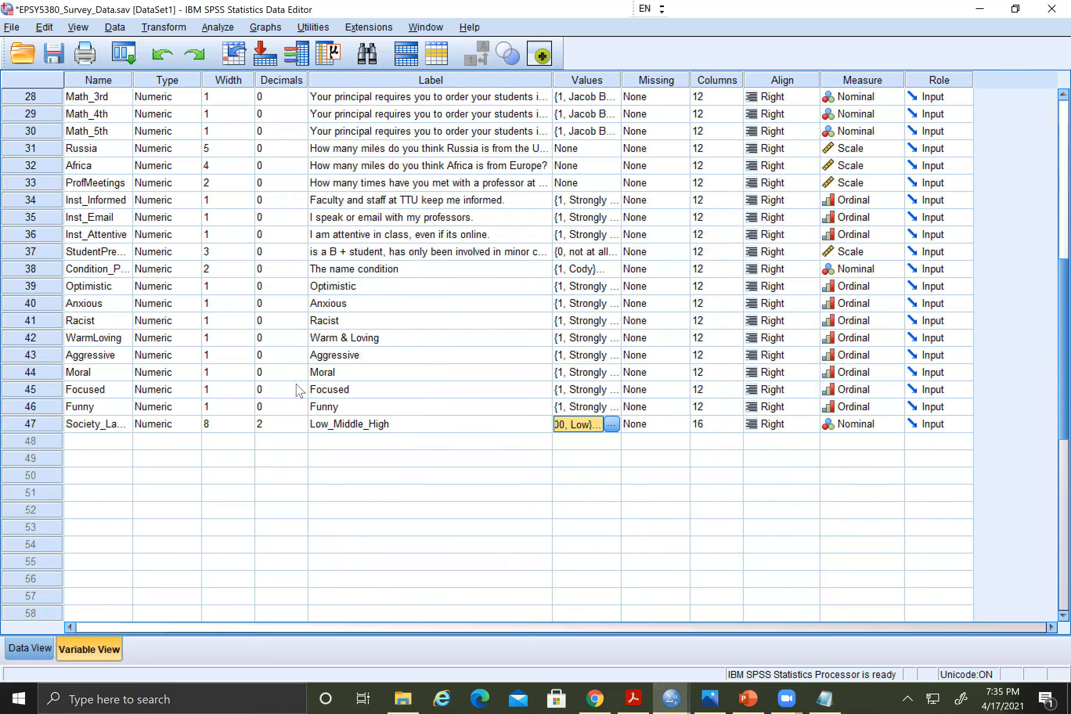
{"action": "left_click", "coordinate": [281, 427]}
{"action": "left_click", "coordinate": [301, 427]}
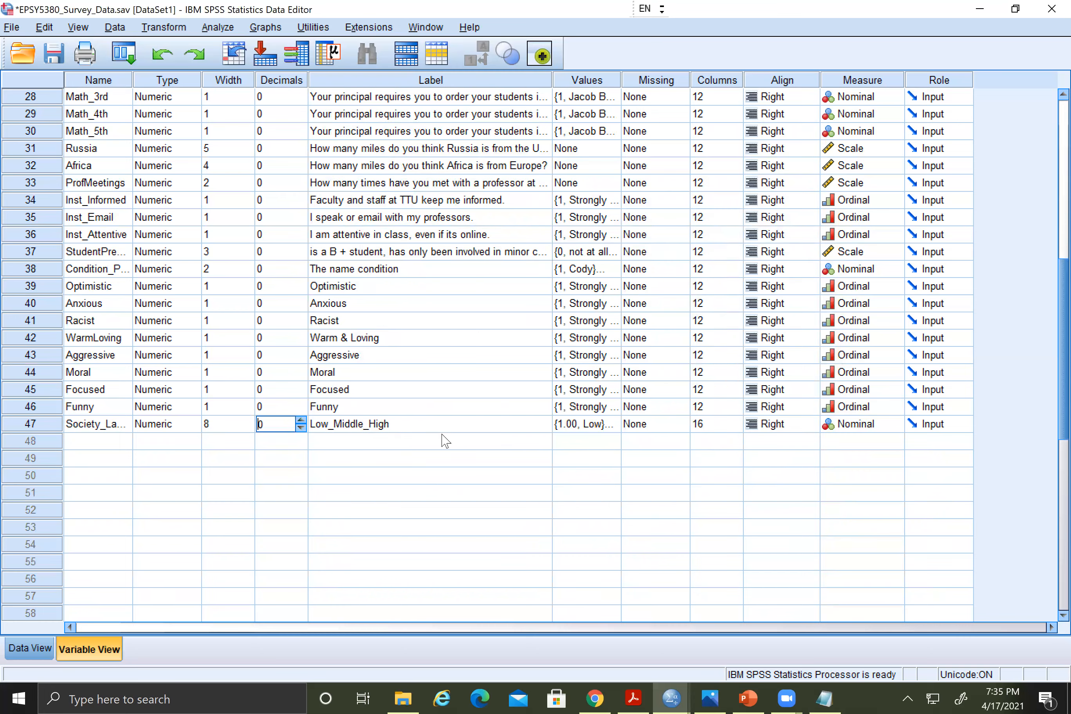
Reopen Society_Ladder's value labels to check how the codes are displayed, and close them without changes.
{"action": "left_click", "coordinate": [599, 426]}
{"action": "left_click", "coordinate": [611, 425]}
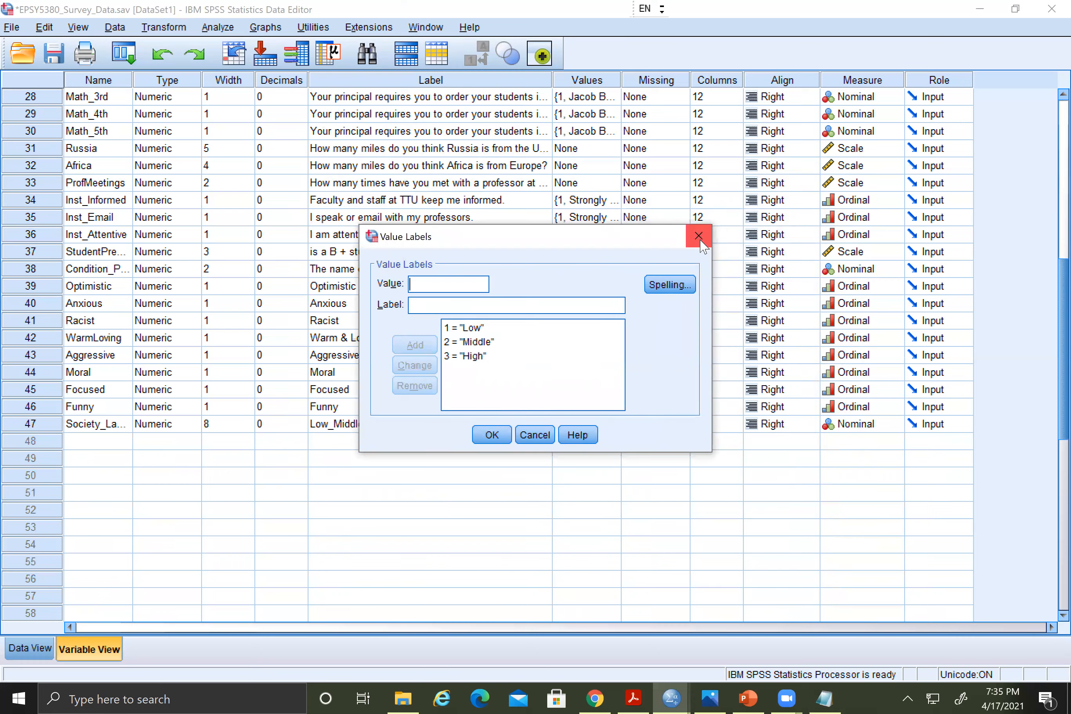
{"action": "left_click", "coordinate": [699, 236]}
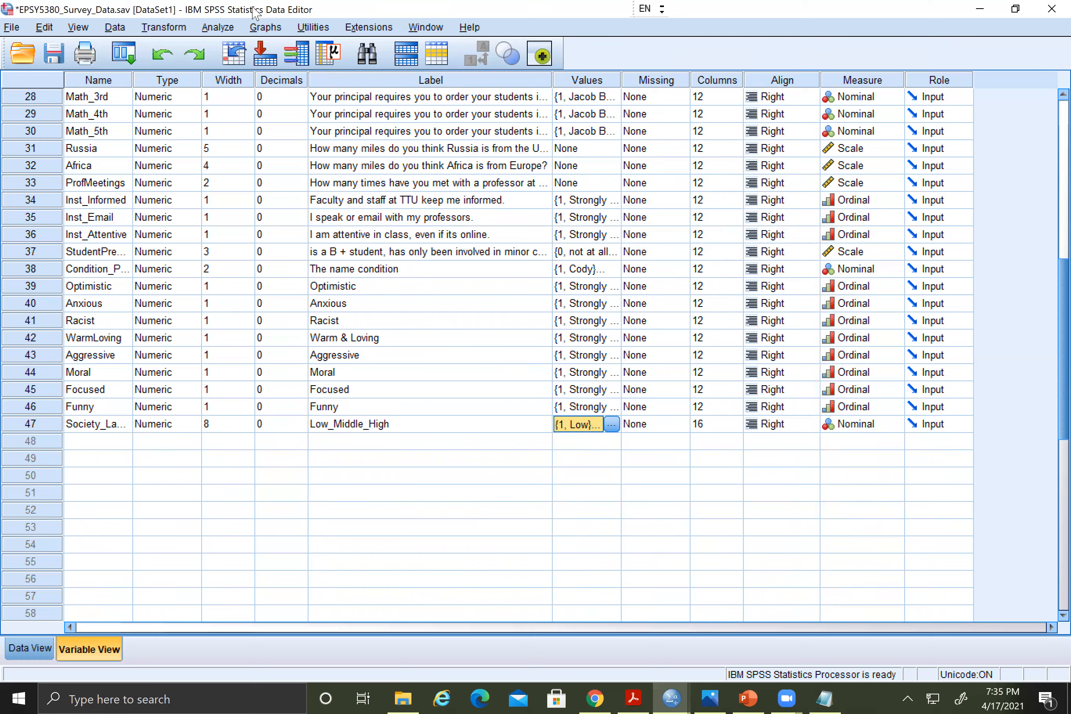
Start a One-Way ANOVA from the mean comparisons and show its source variables by name instead of by label.
{"action": "left_click", "coordinate": [228, 28]}
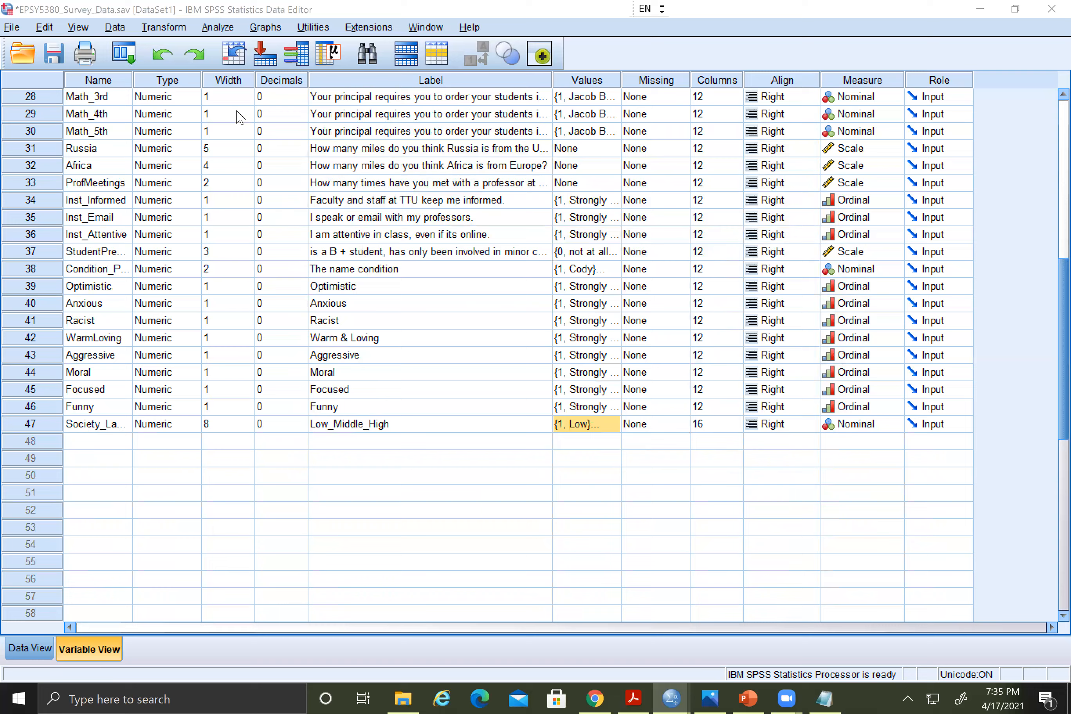
{"action": "left_click", "coordinate": [226, 28]}
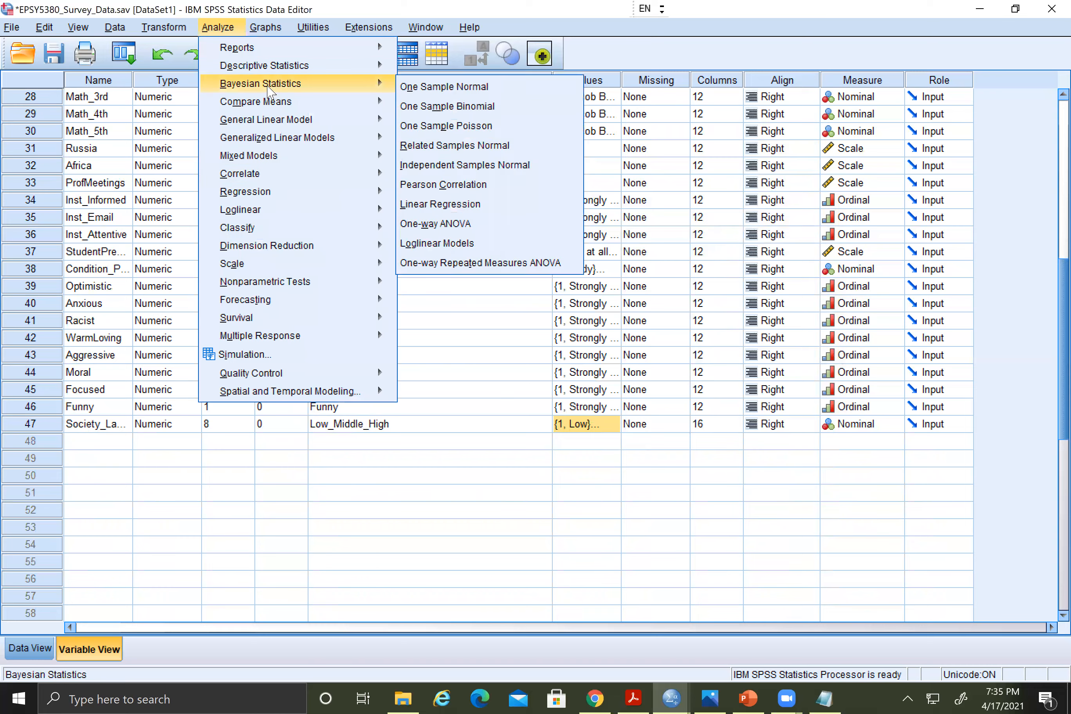
{"action": "mouse_move", "coordinate": [262, 106]}
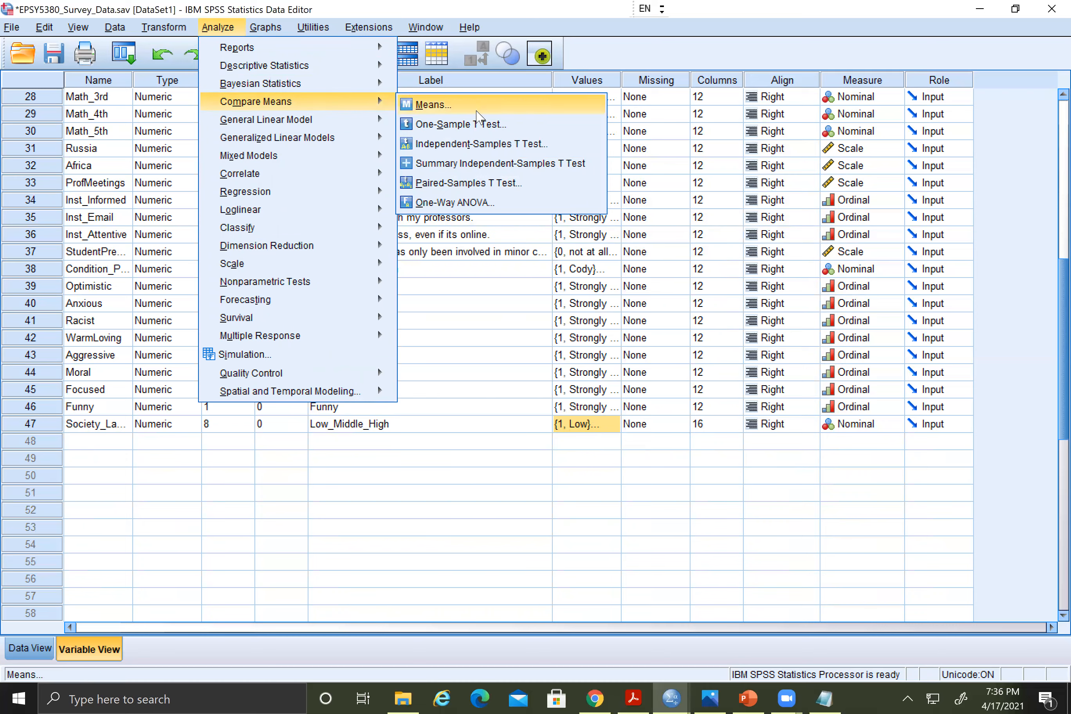
{"action": "left_click", "coordinate": [471, 211]}
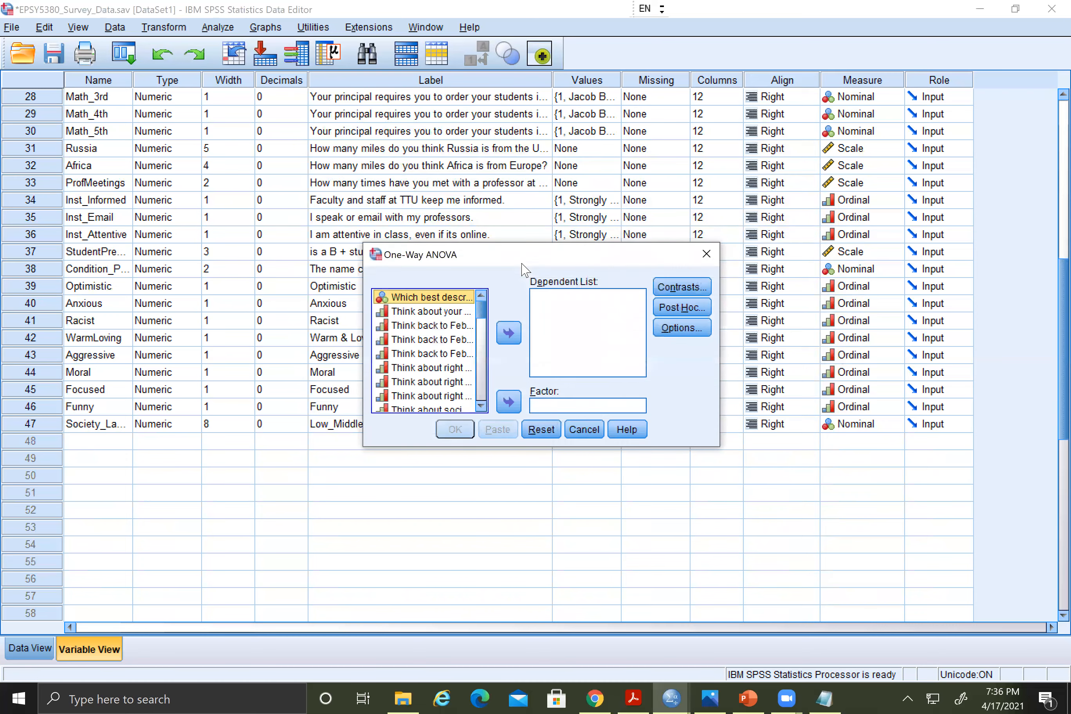
{"action": "right_click", "coordinate": [440, 347]}
{"action": "left_click", "coordinate": [440, 346]}
Find the Africa variable in the One-Way ANOVA's source variables and add it as the dependent variable.
{"action": "scroll", "coordinate": [447, 377], "scroll_direction": "down", "scroll_amount": 3}
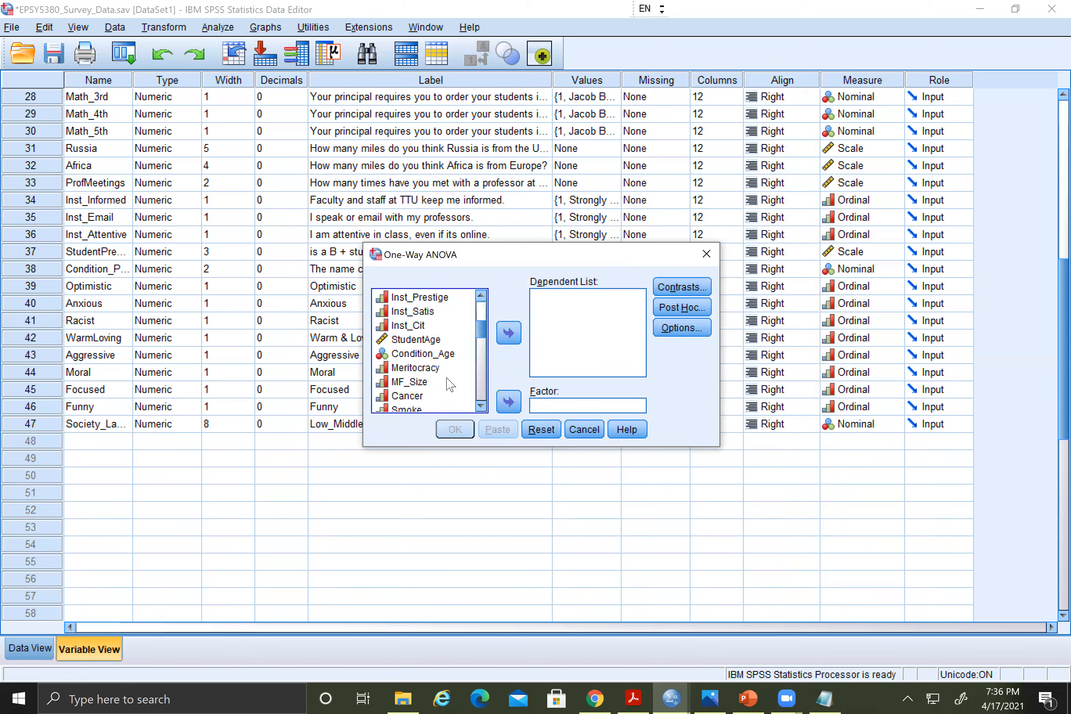
{"action": "scroll", "coordinate": [446, 378], "scroll_direction": "down", "scroll_amount": 3}
{"action": "scroll", "coordinate": [450, 385], "scroll_direction": "up", "scroll_amount": 6}
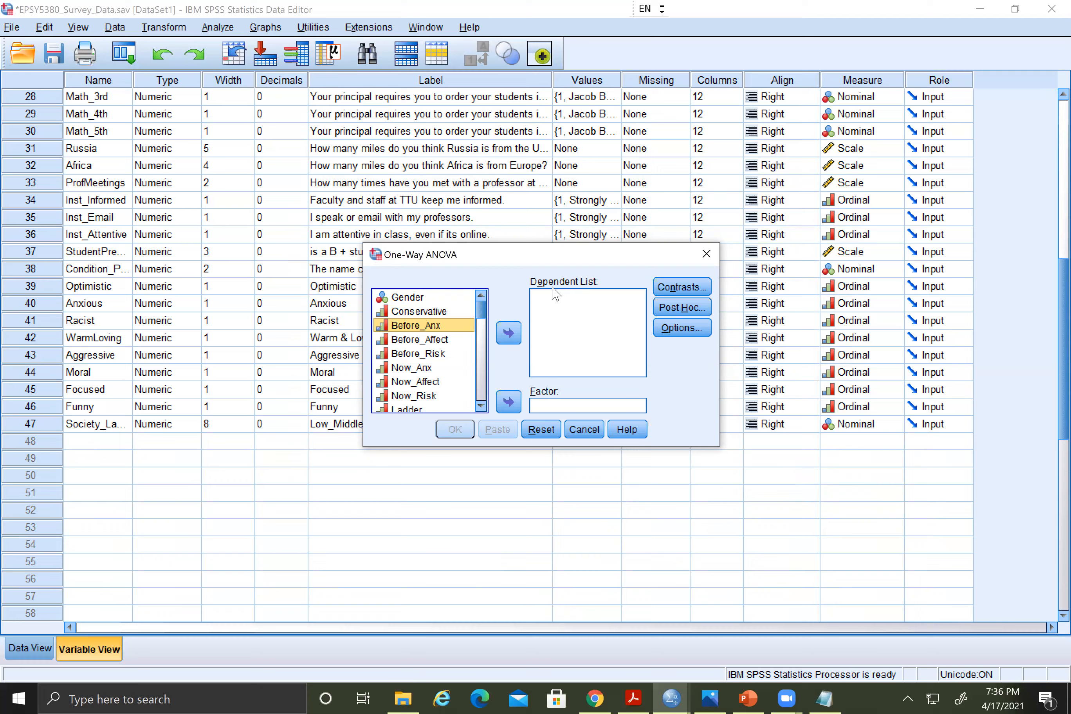
{"action": "scroll", "coordinate": [420, 374], "scroll_direction": "down", "scroll_amount": 5}
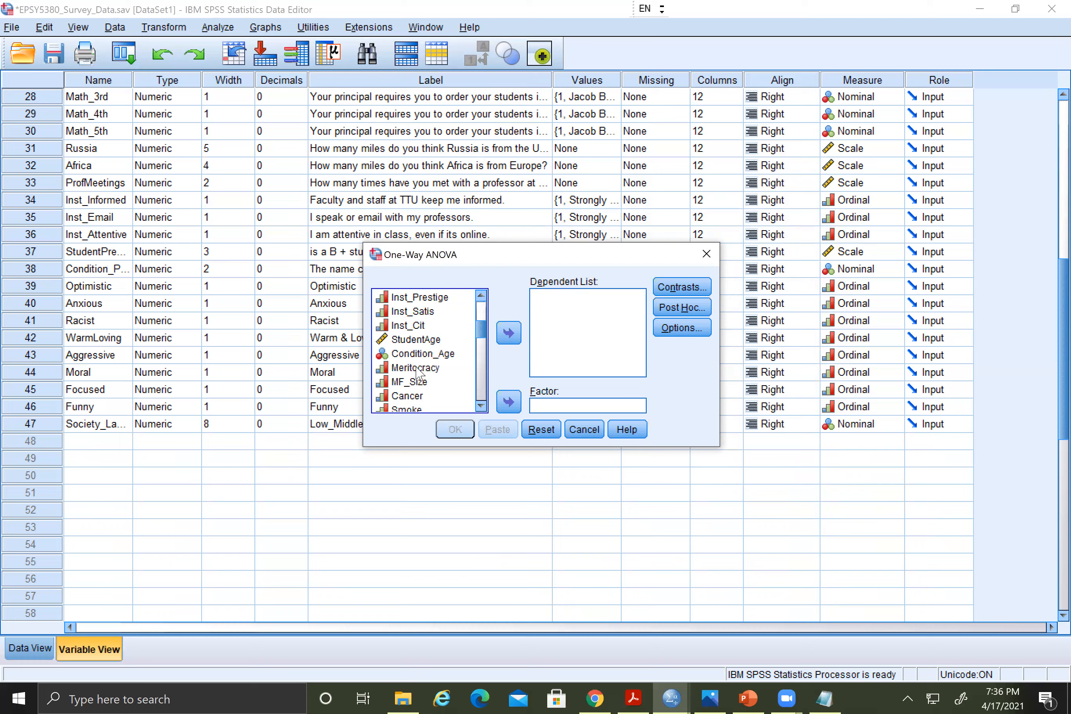
{"action": "scroll", "coordinate": [420, 380], "scroll_direction": "down", "scroll_amount": 2}
{"action": "scroll", "coordinate": [408, 368], "scroll_direction": "up", "scroll_amount": 5}
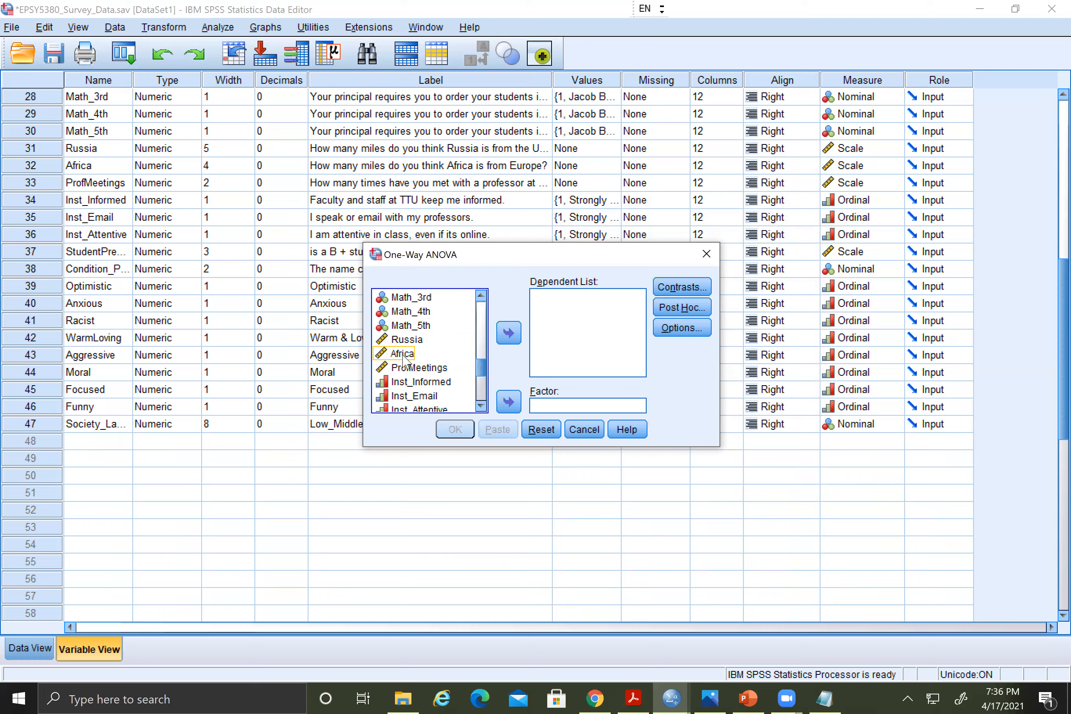
{"action": "left_click", "coordinate": [402, 354]}
{"action": "left_click", "coordinate": [509, 333]}
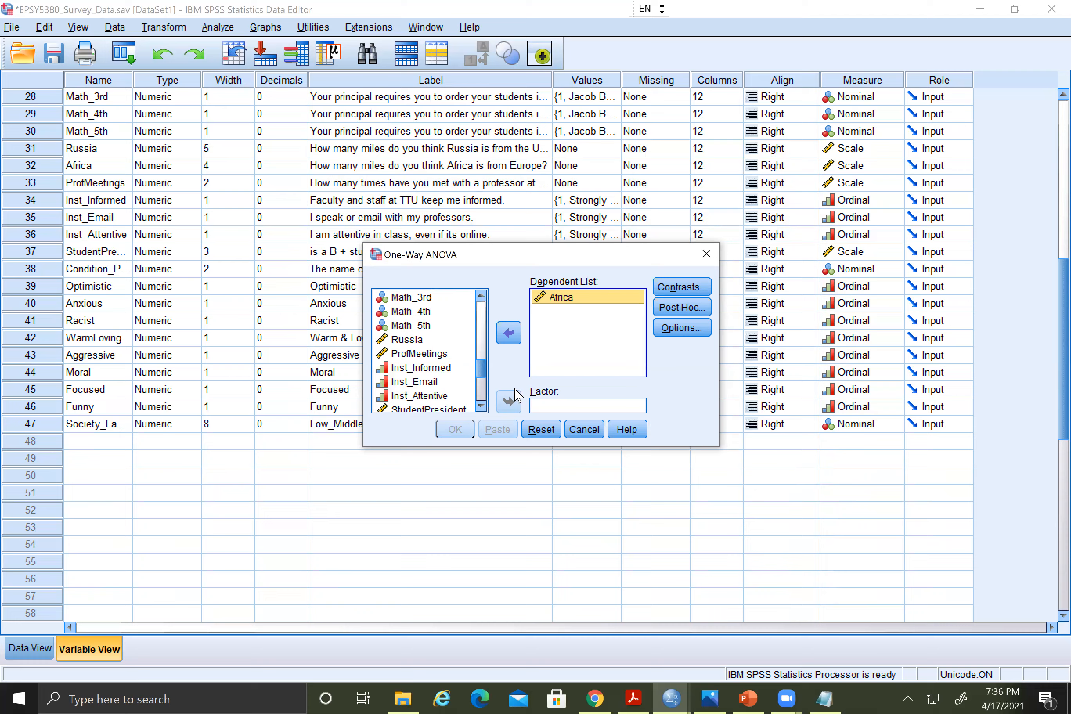
Set Society_Ladder as the factor of the One-Way ANOVA.
{"action": "left_click_drag", "start_coordinate": [483, 375], "coordinate": [492, 311]}
{"action": "scroll", "coordinate": [428, 368], "scroll_direction": "down", "scroll_amount": 6}
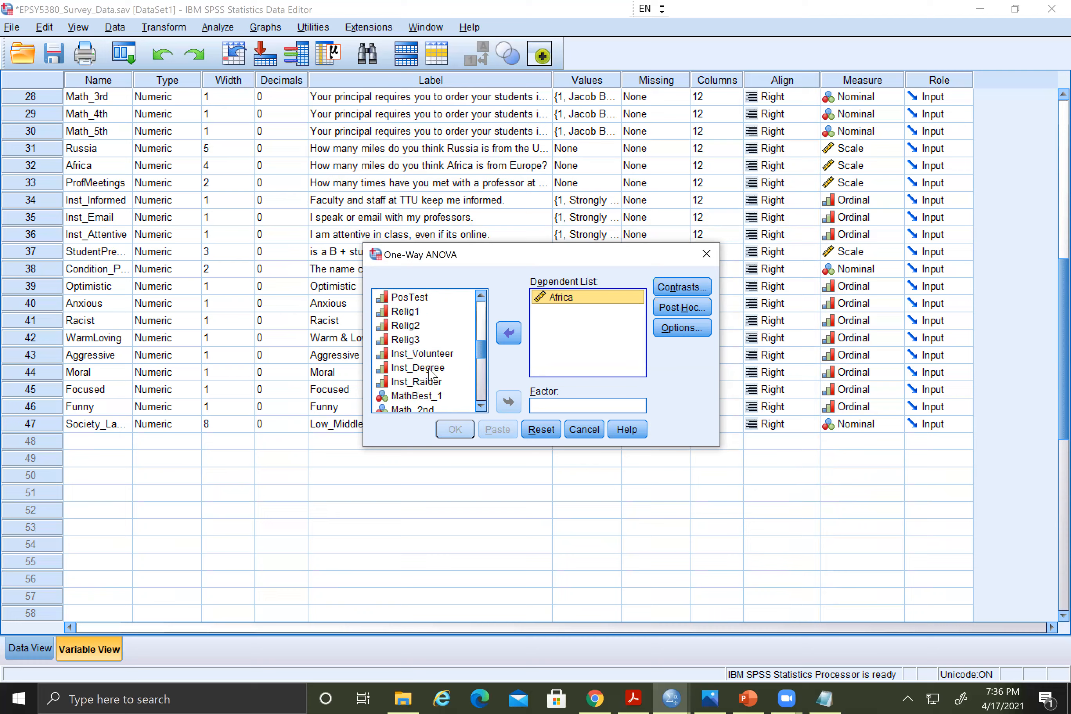
{"action": "left_click", "coordinate": [421, 405]}
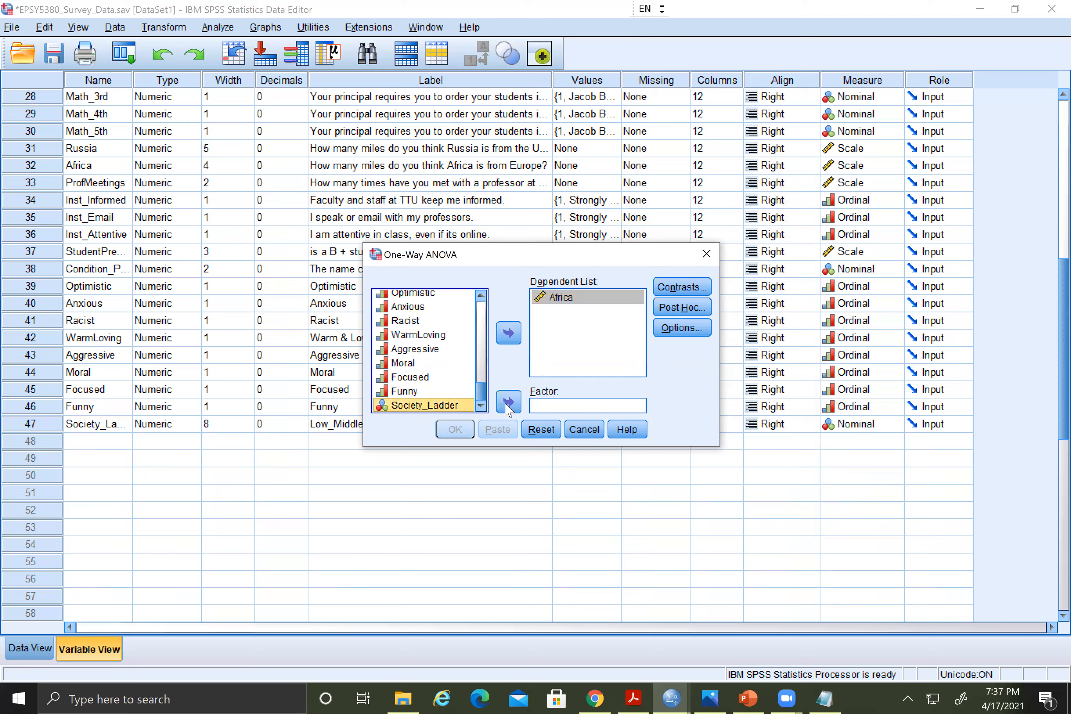
{"action": "left_click", "coordinate": [509, 402]}
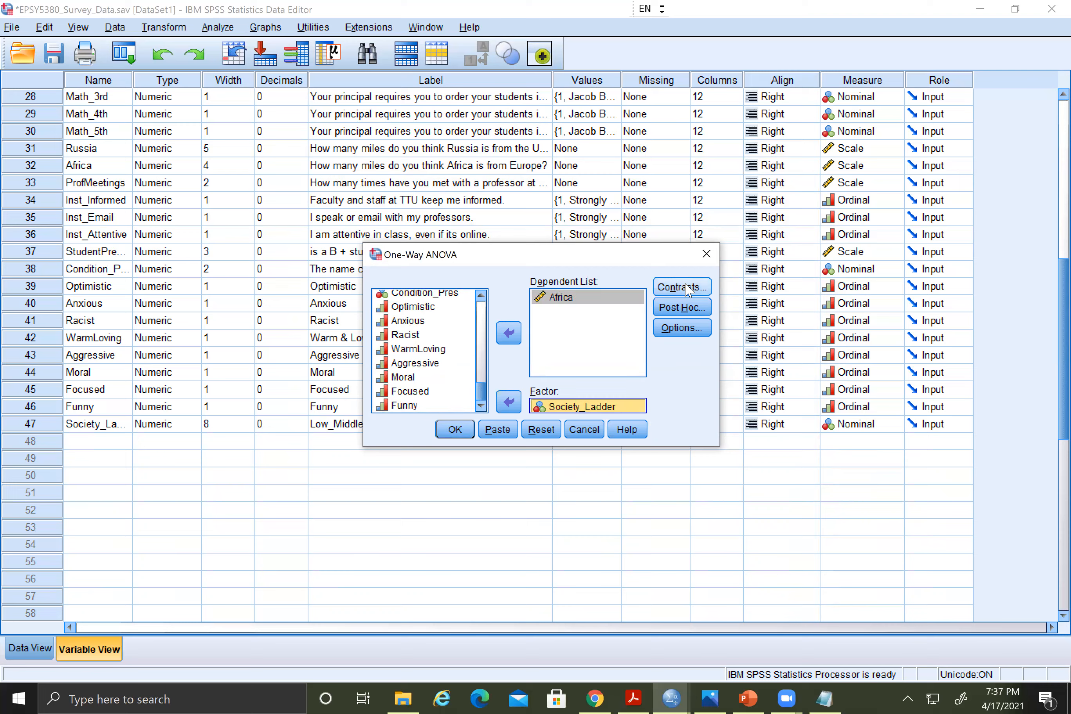
Look over the ANOVA's post hoc tests without choosing any, and enable the Descriptive statistics and Homogeneity of variance test options.
{"action": "left_click", "coordinate": [677, 308]}
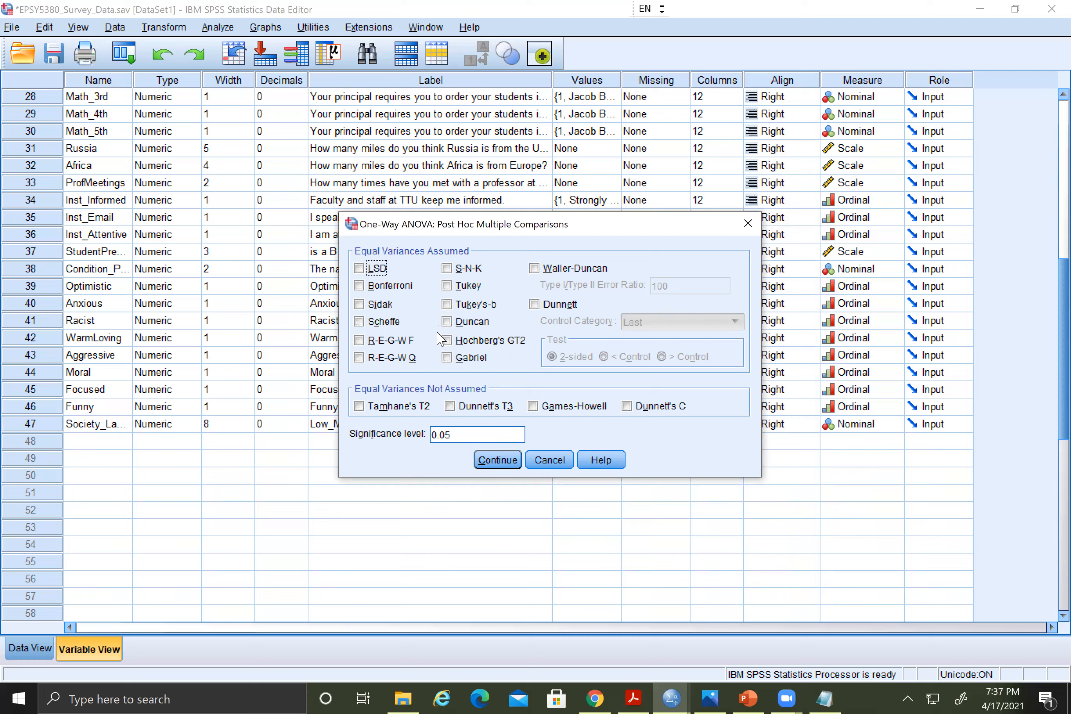
{"action": "left_click", "coordinate": [748, 224]}
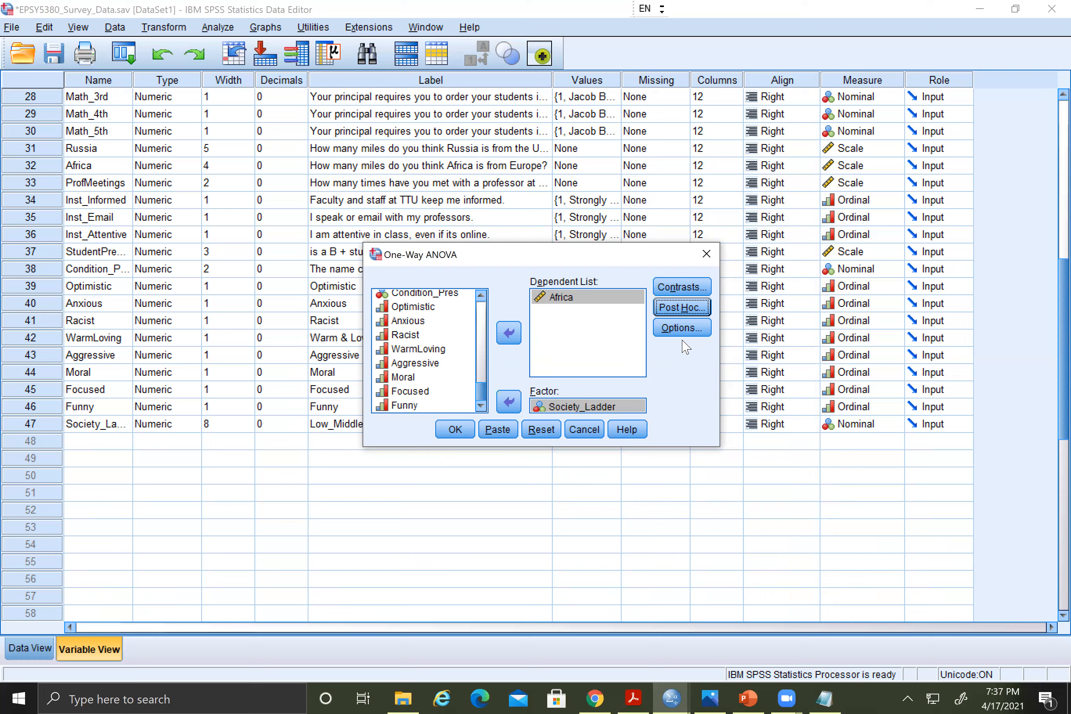
{"action": "left_click", "coordinate": [676, 328]}
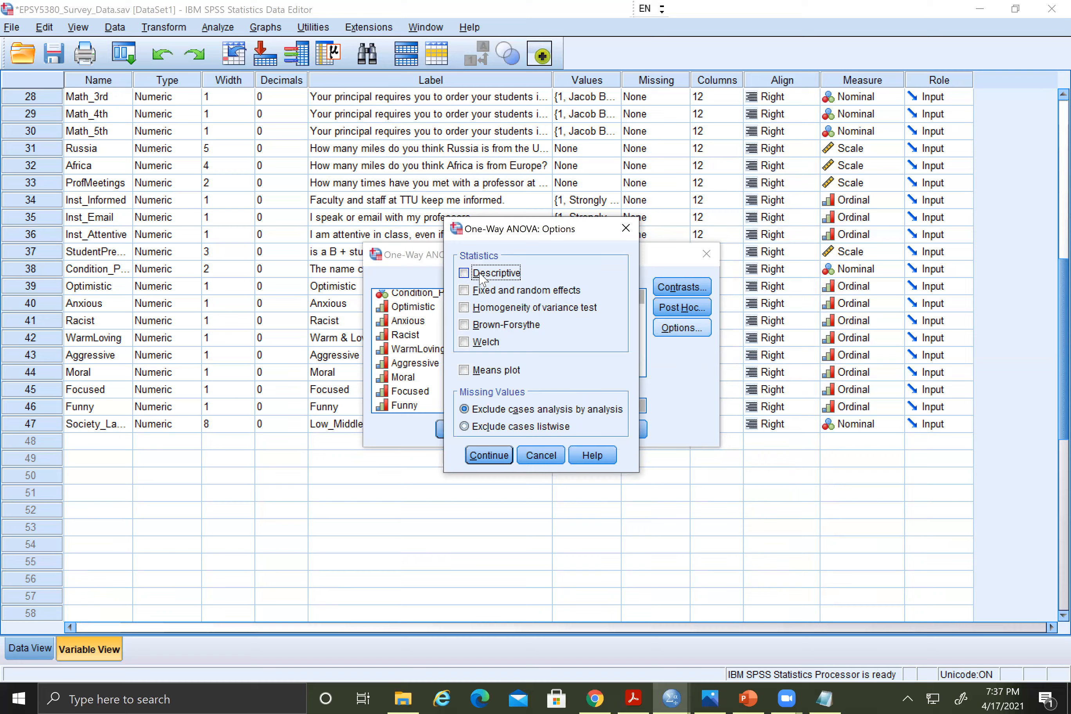
{"action": "left_click", "coordinate": [465, 273]}
{"action": "left_click", "coordinate": [464, 308]}
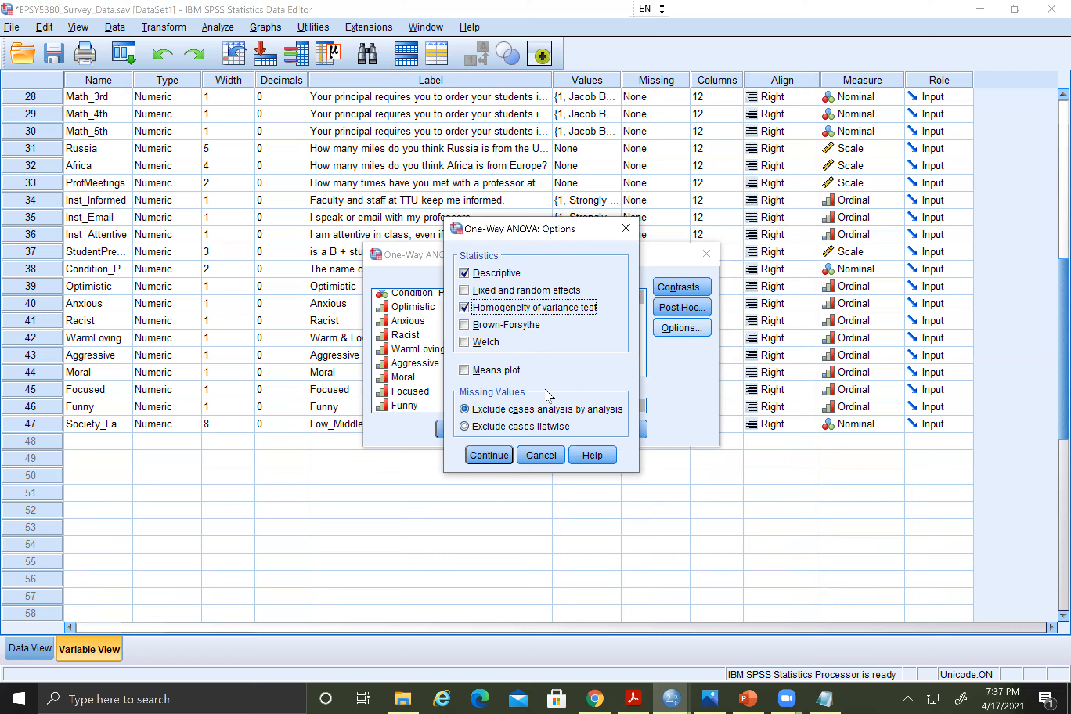
{"action": "left_click", "coordinate": [489, 456]}
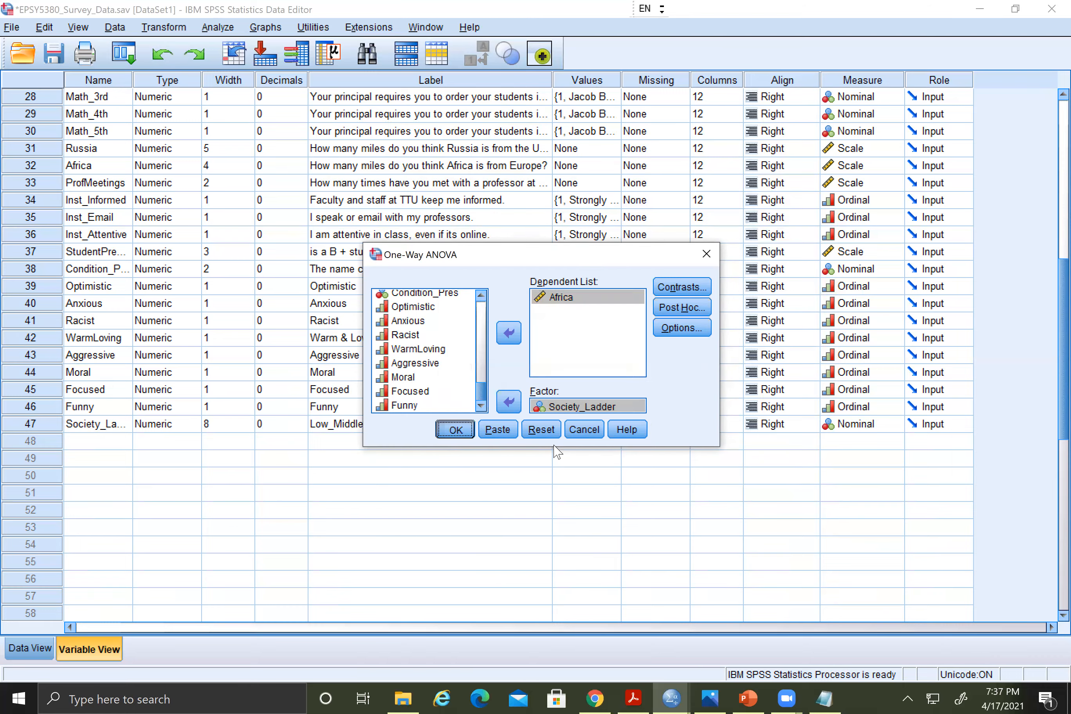
Run the One-Way ANOVA of Africa by Society_Ladder and maximize the output window.
{"action": "key", "text": "Return"}
{"action": "left_click_drag", "start_coordinate": [538, 251], "coordinate": [613, 136]}
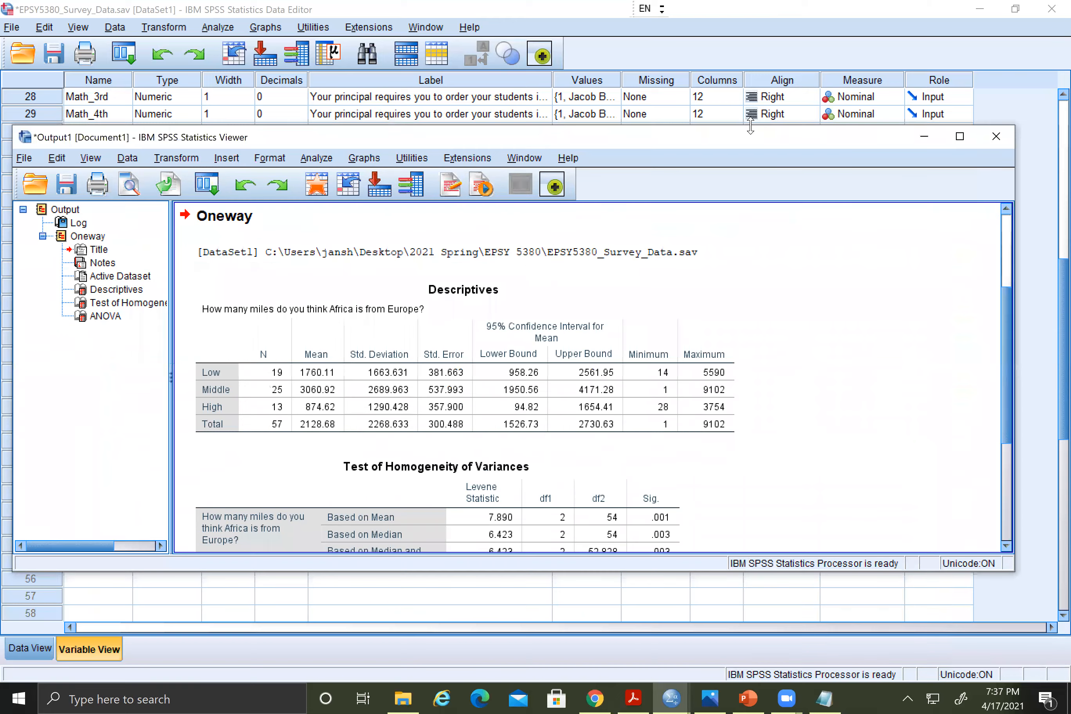
{"action": "left_click", "coordinate": [960, 136]}
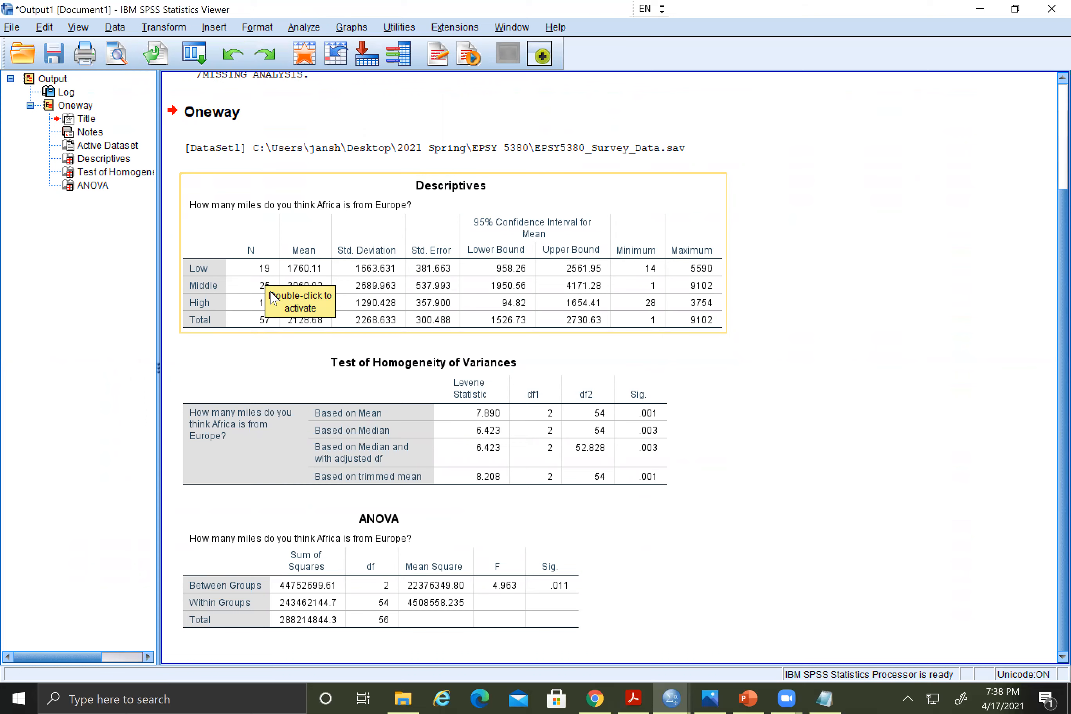
Examine the group sizes in the Descriptives table and the significance values in the Test of Homogeneity of Variances.
{"action": "left_click", "coordinate": [281, 341]}
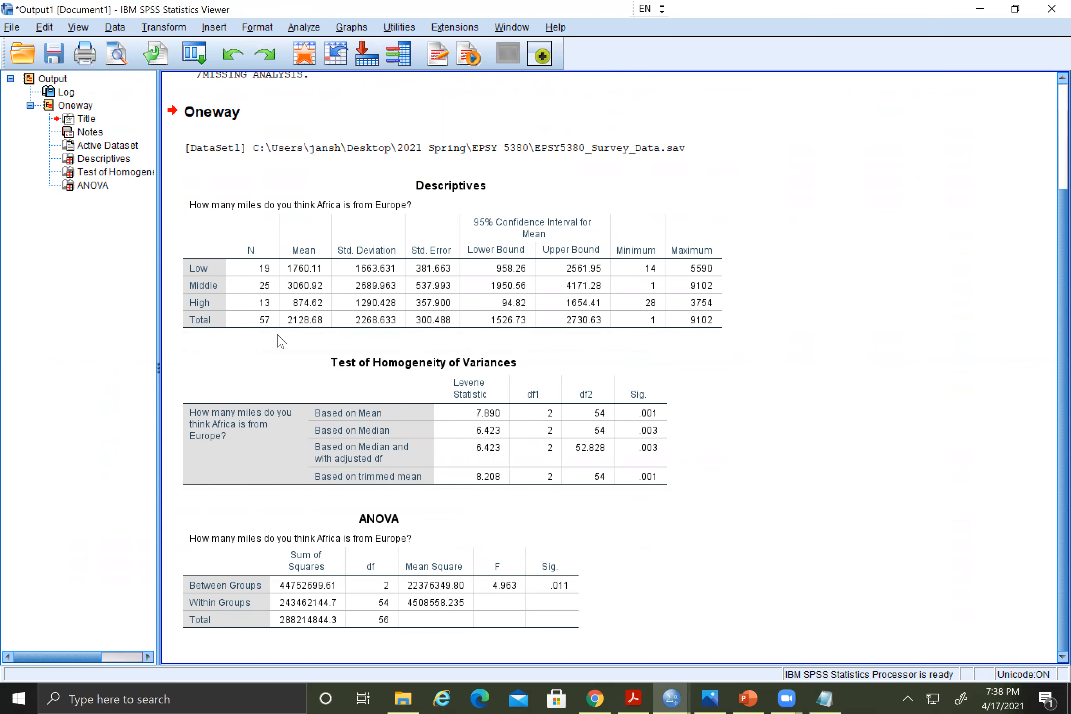
{"action": "left_click", "coordinate": [268, 323]}
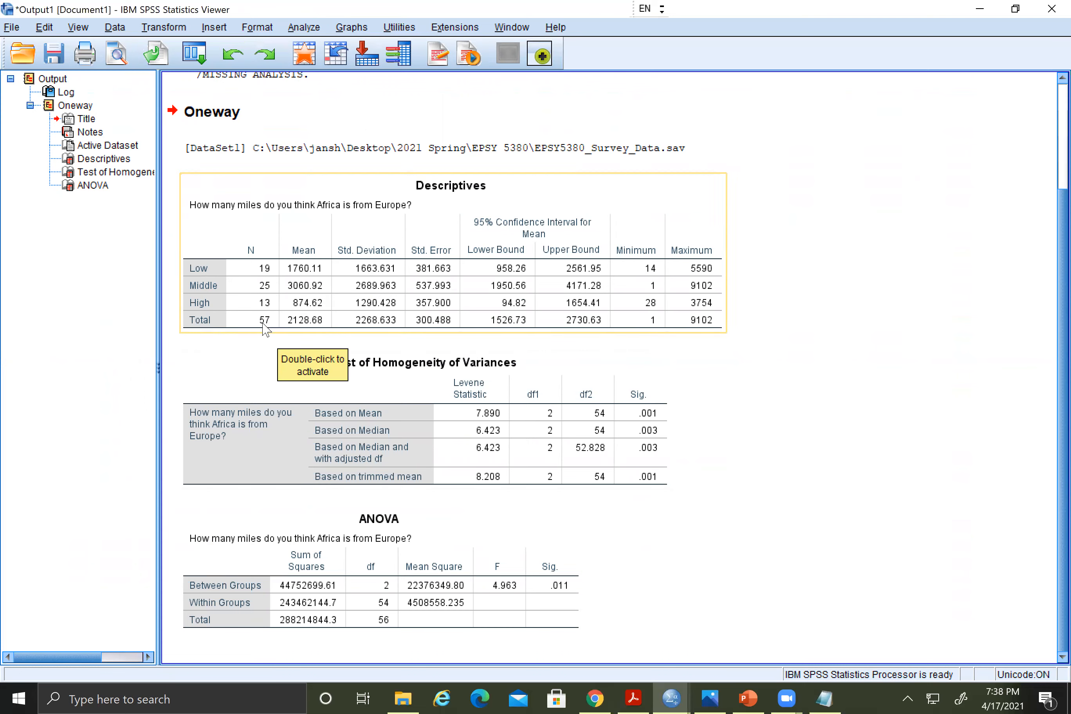
{"action": "left_click", "coordinate": [647, 370]}
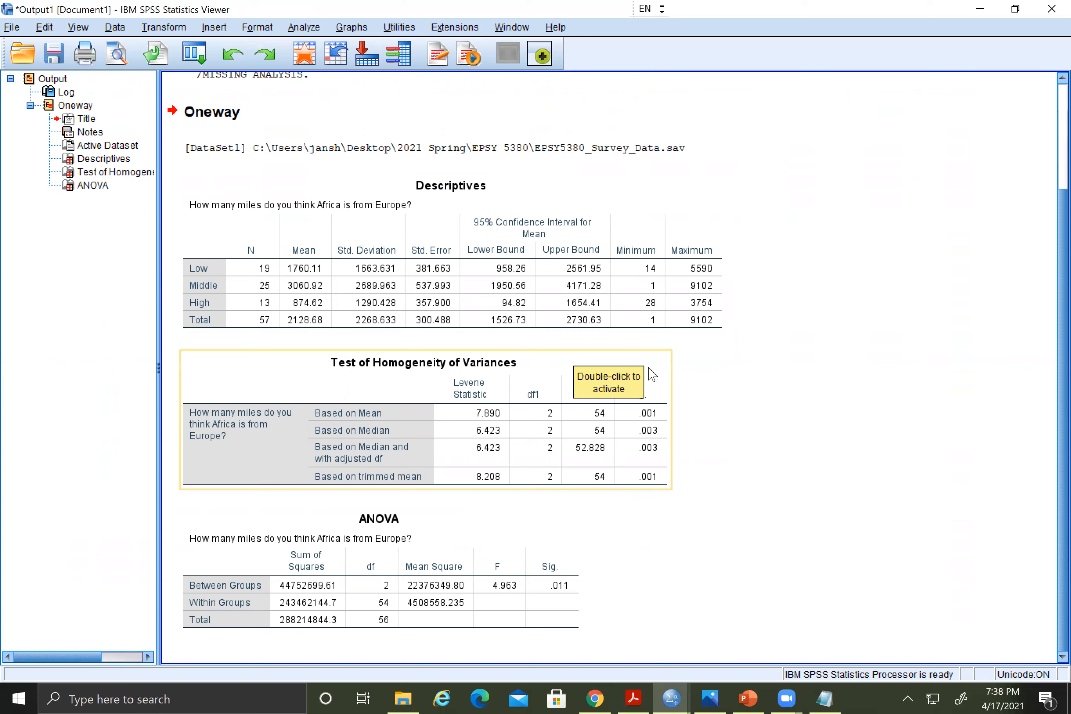
{"action": "left_click", "coordinate": [691, 360]}
{"action": "left_click", "coordinate": [268, 328]}
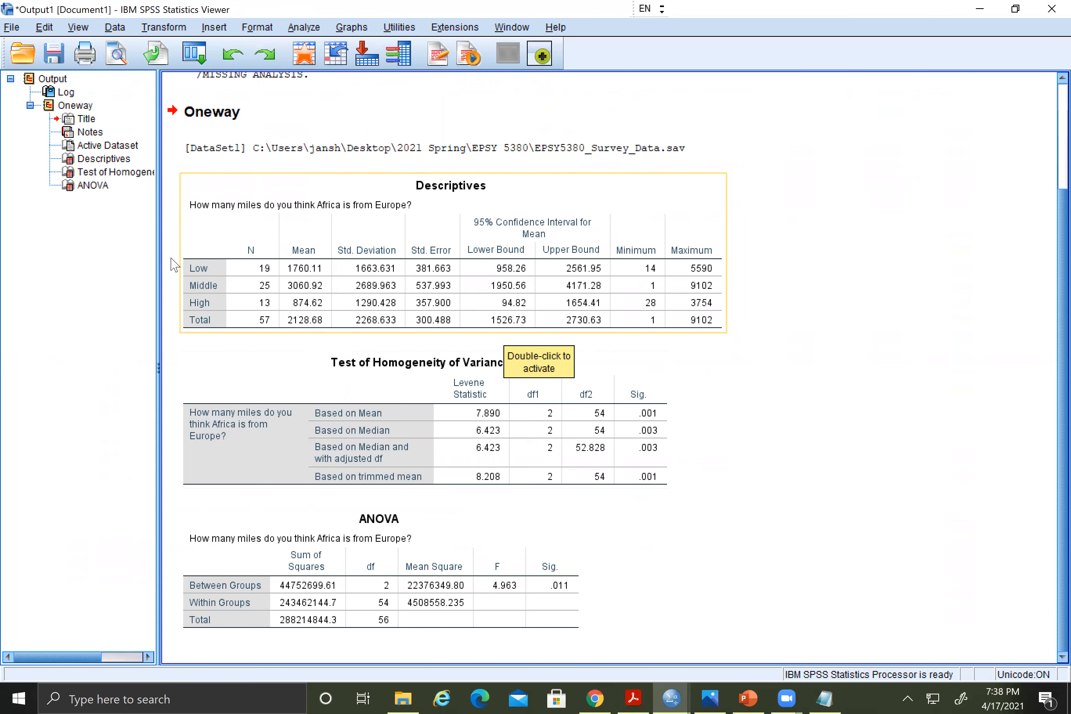
{"action": "left_click", "coordinate": [729, 359]}
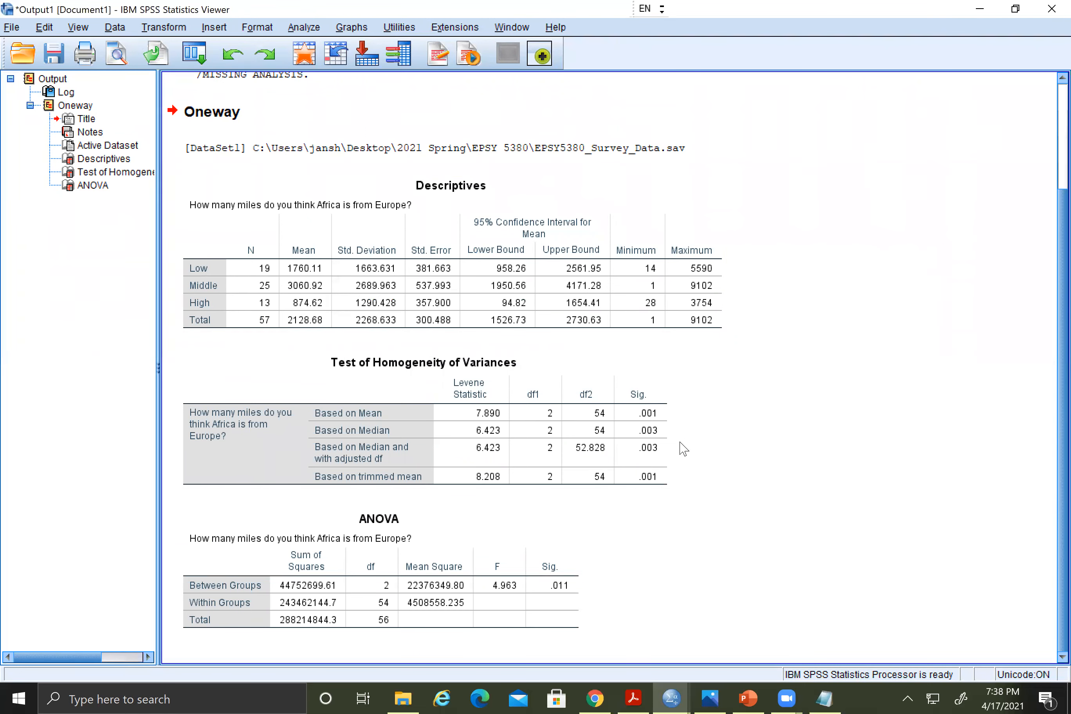
{"action": "left_click", "coordinate": [631, 458]}
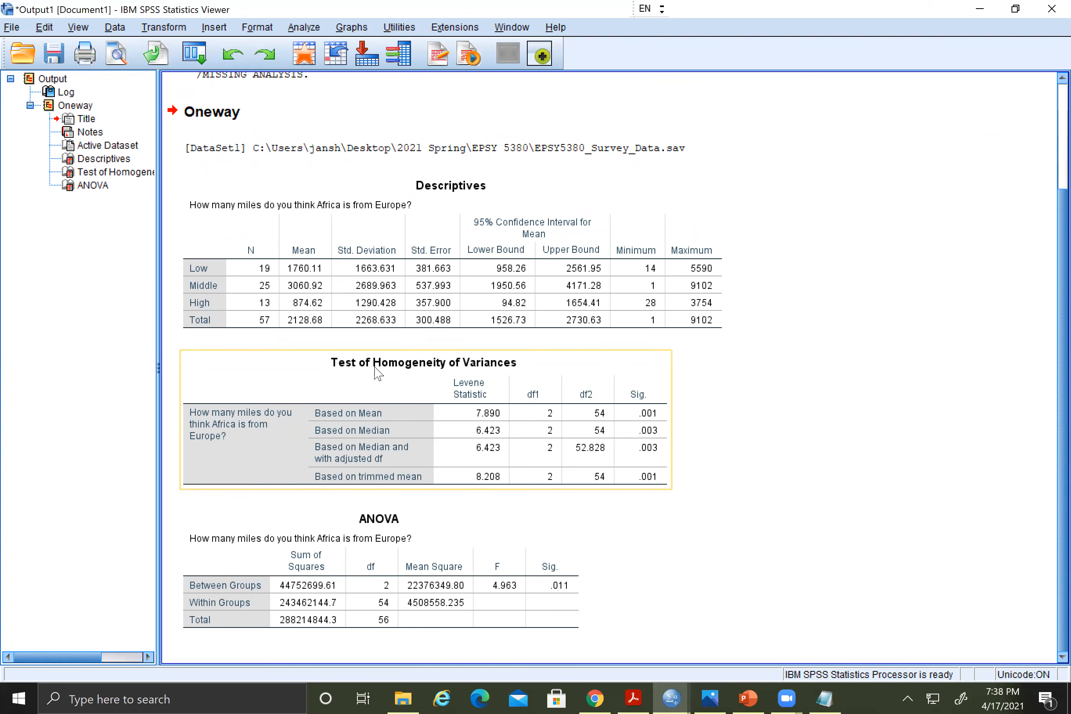
{"action": "left_click", "coordinate": [495, 314]}
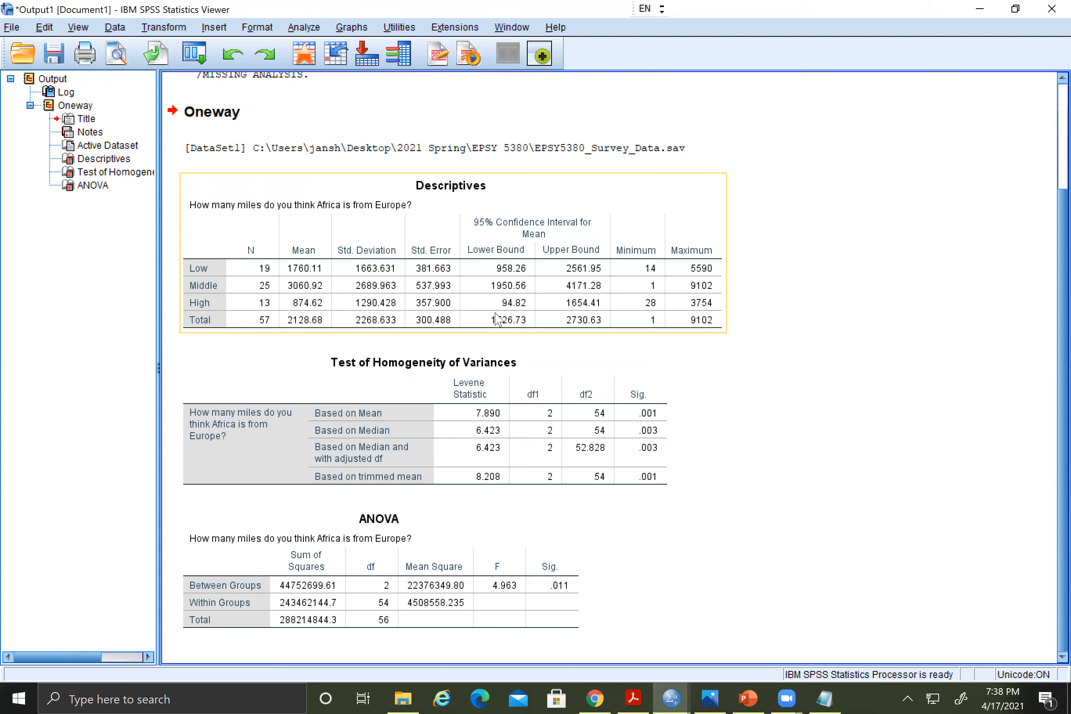
{"action": "left_click", "coordinate": [546, 477]}
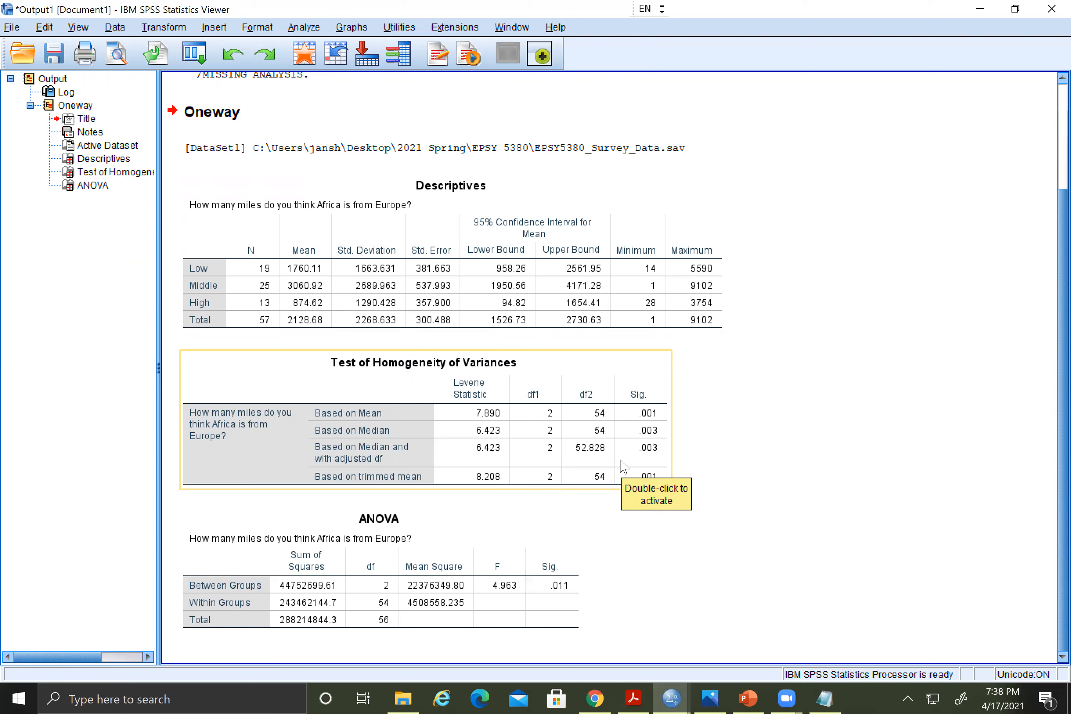
{"action": "left_click", "coordinate": [700, 461]}
{"action": "left_click", "coordinate": [664, 435]}
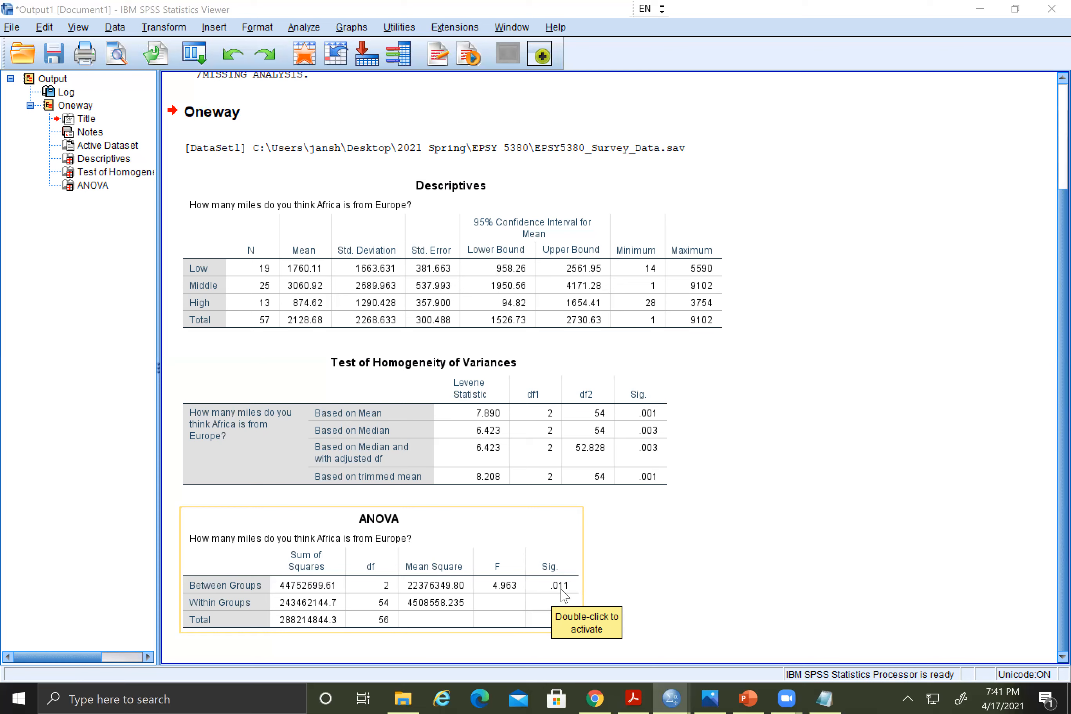
Examine the significance of the between-groups effect in the ANOVA table alongside the group descriptives.
{"action": "left_click", "coordinate": [591, 615]}
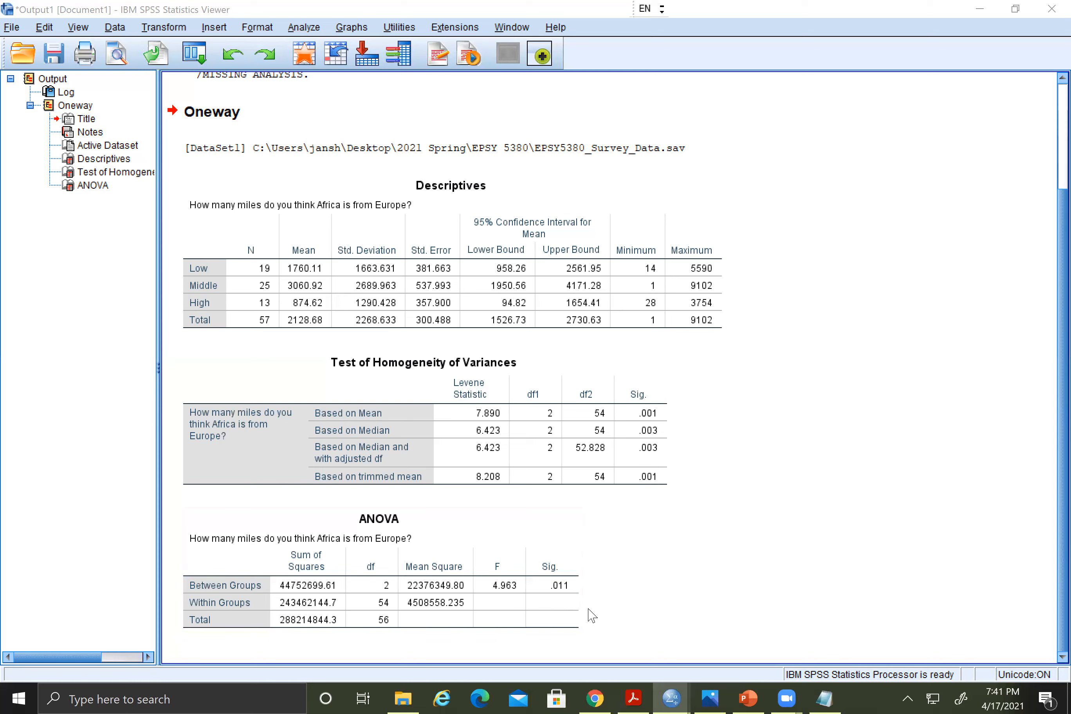
{"action": "left_click", "coordinate": [674, 272]}
{"action": "left_click", "coordinate": [708, 344]}
{"action": "left_click", "coordinate": [558, 598]}
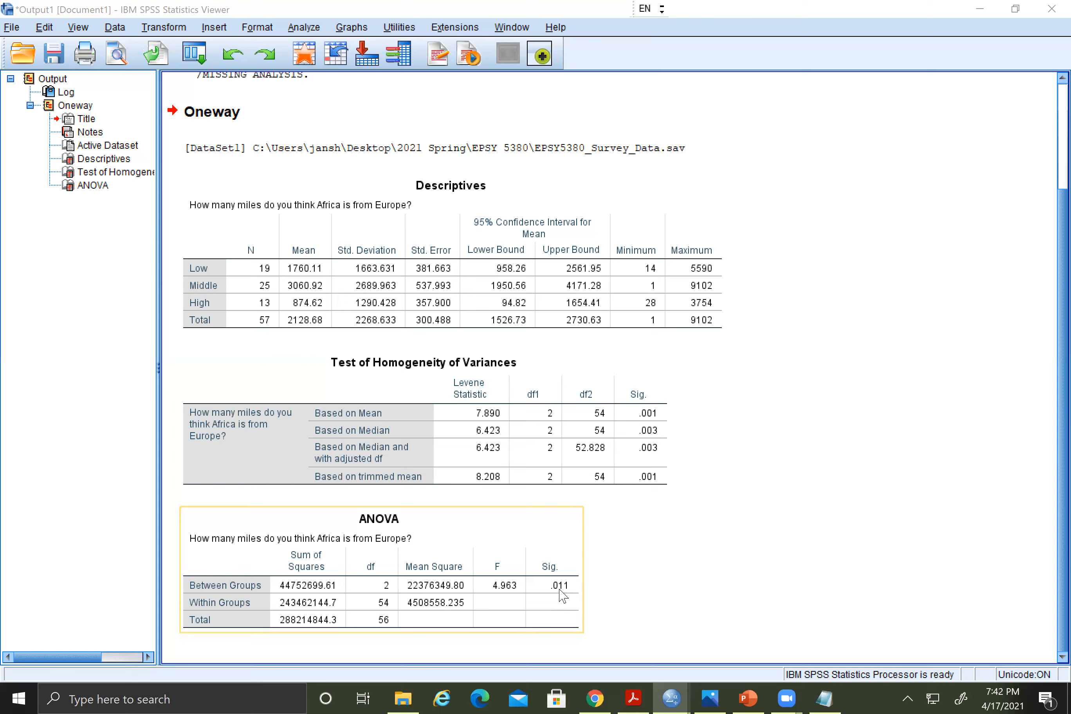
Reopen the One-Way ANOVA of Africa by Society_Ladder and enable the Games-Howell post hoc test.
{"action": "left_click", "coordinate": [258, 302]}
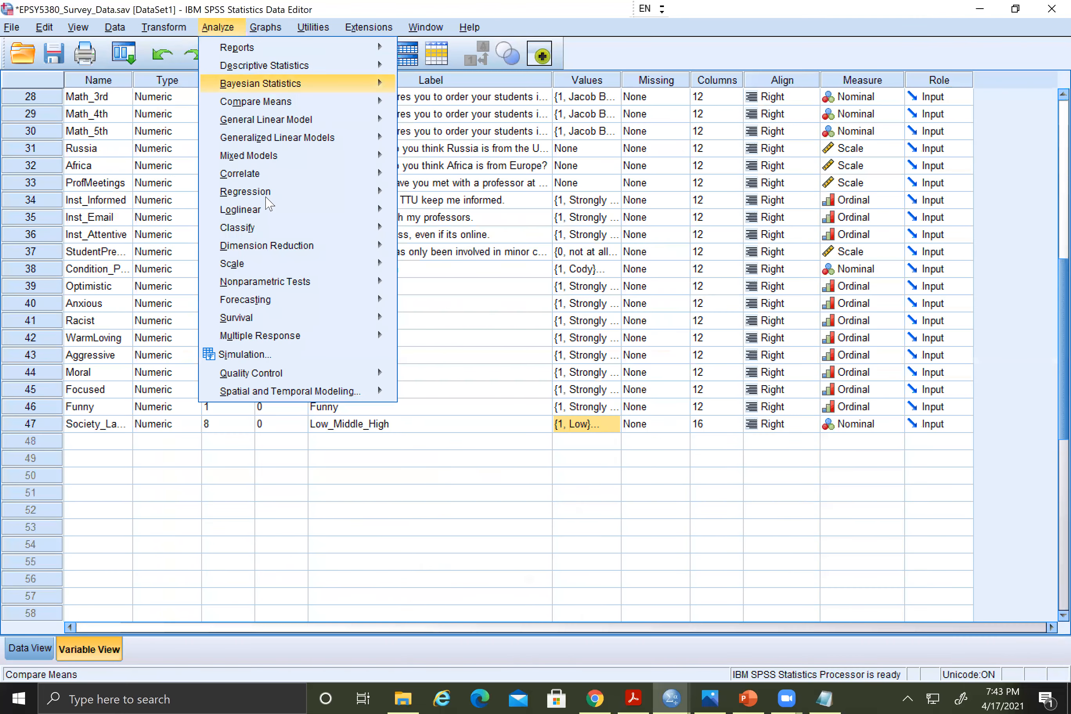
{"action": "mouse_move", "coordinate": [318, 104]}
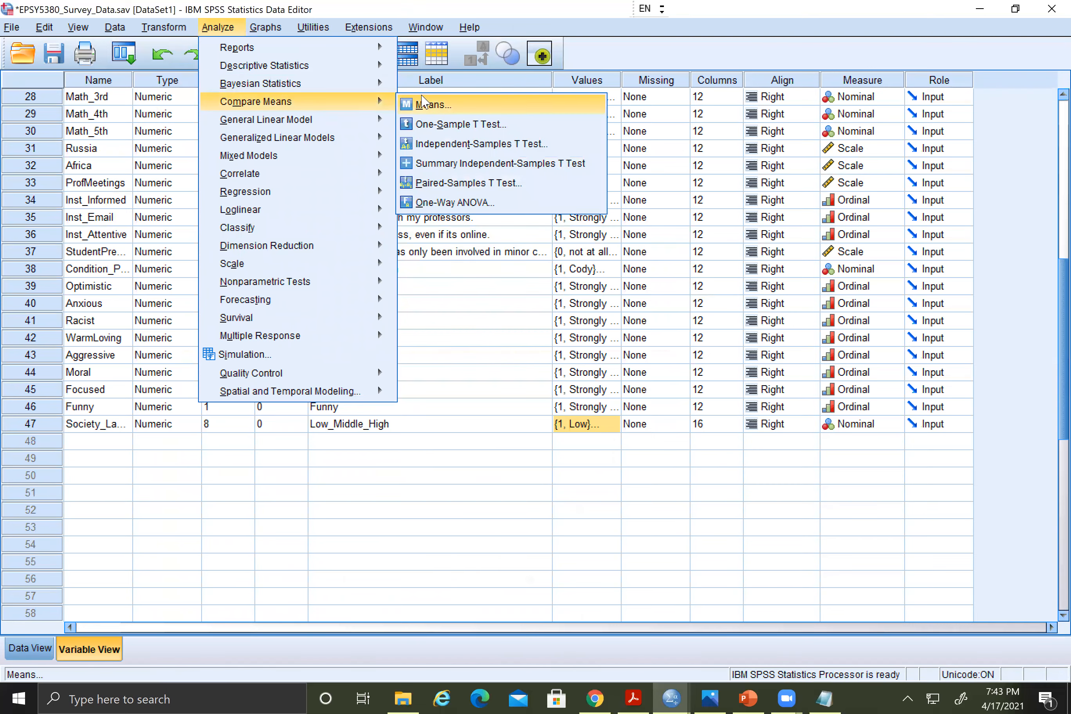
{"action": "left_click", "coordinate": [444, 126]}
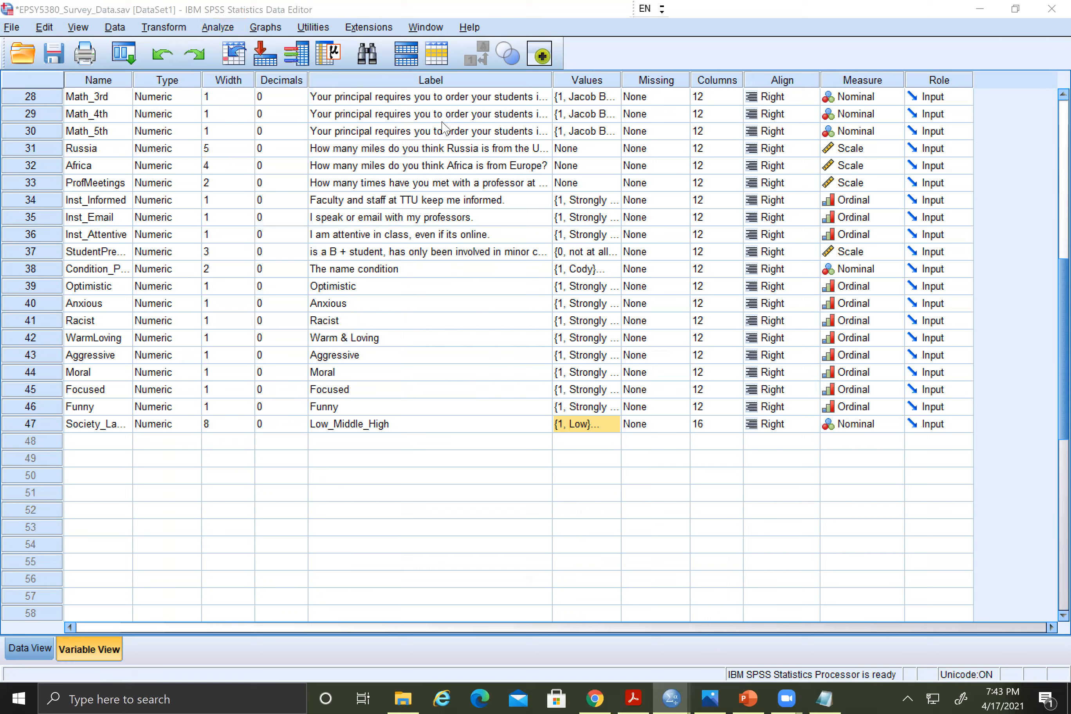
{"action": "left_click", "coordinate": [229, 28]}
{"action": "mouse_move", "coordinate": [274, 107]}
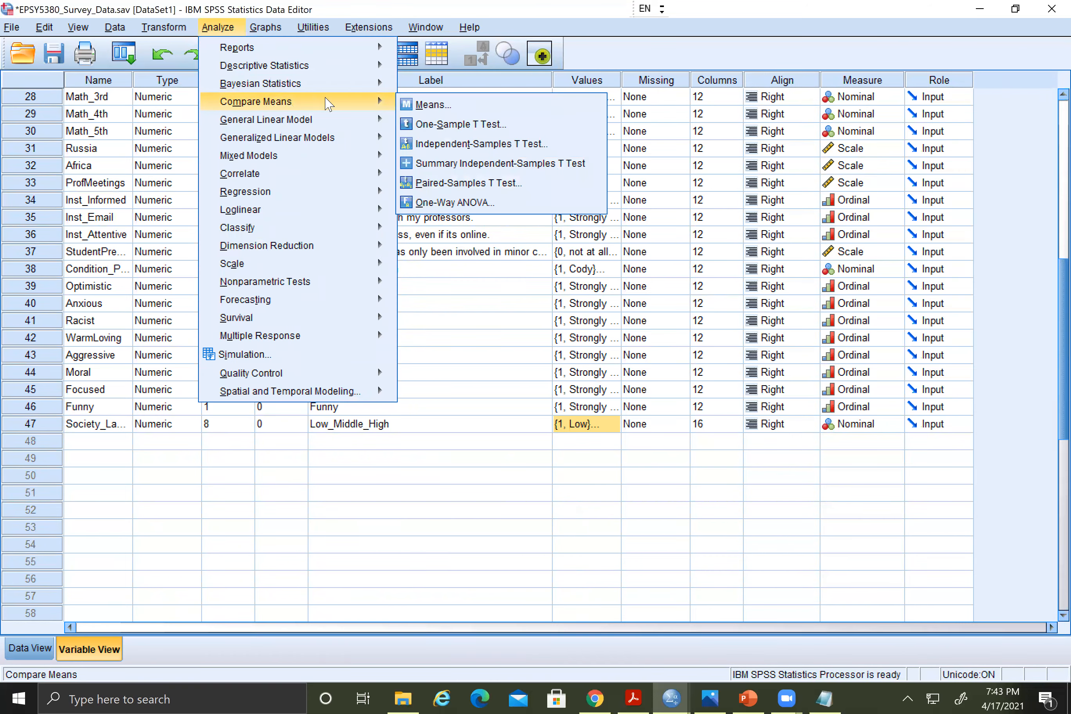
{"action": "left_click", "coordinate": [457, 202]}
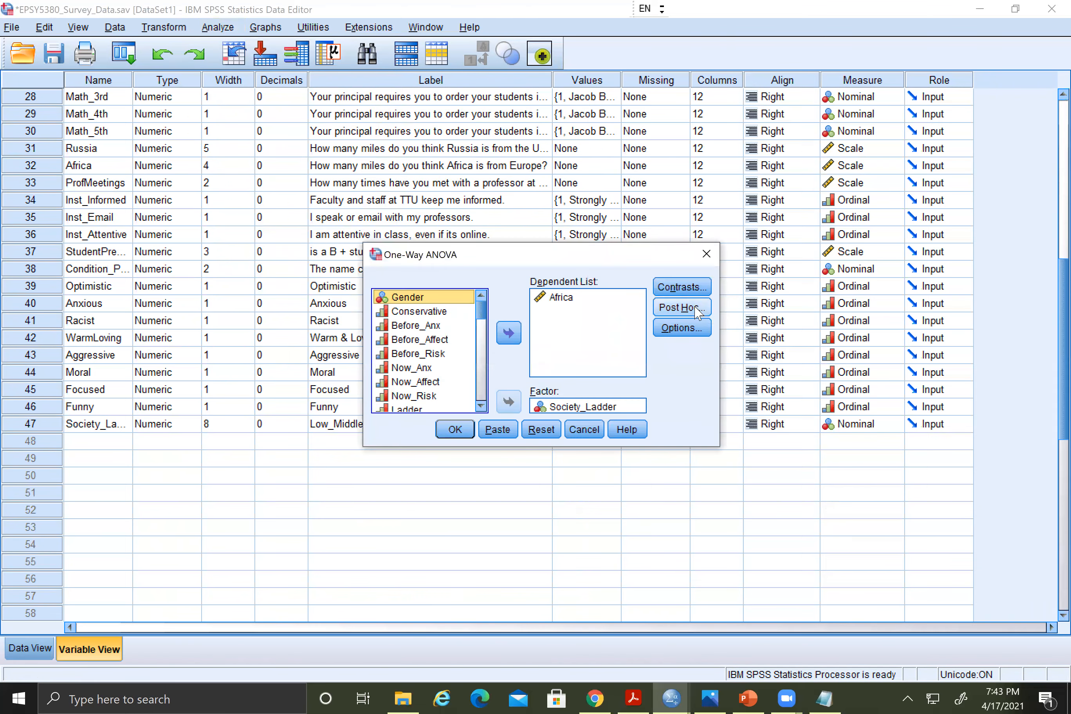
{"action": "left_click", "coordinate": [684, 313]}
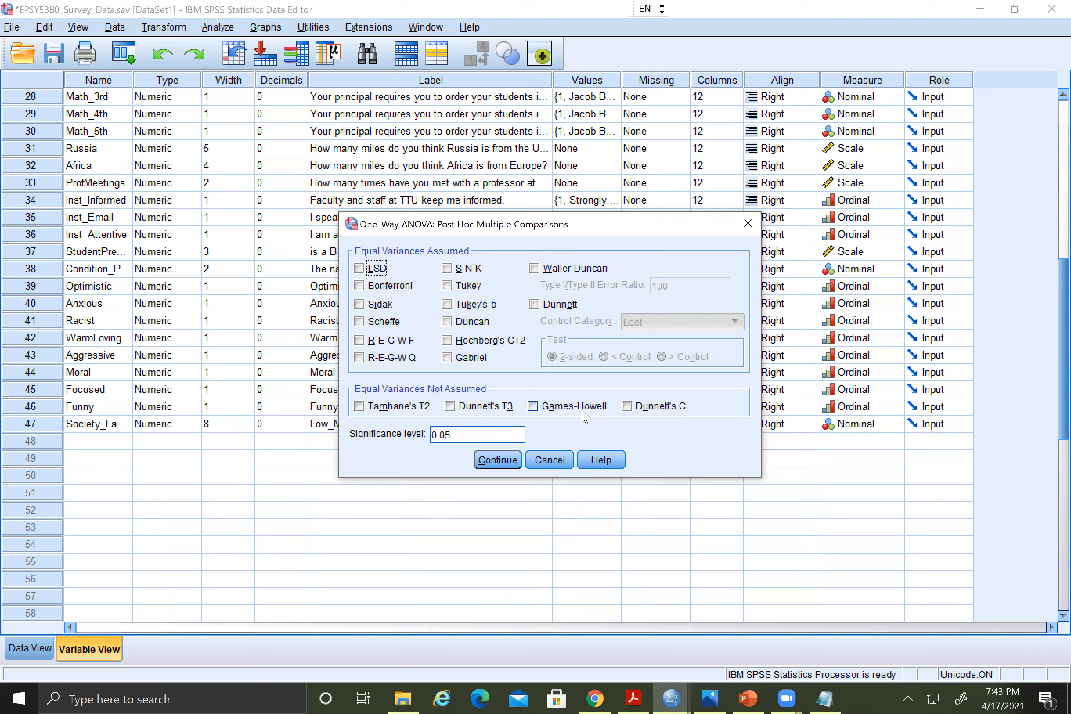
{"action": "left_click", "coordinate": [533, 408]}
{"action": "left_click", "coordinate": [497, 460]}
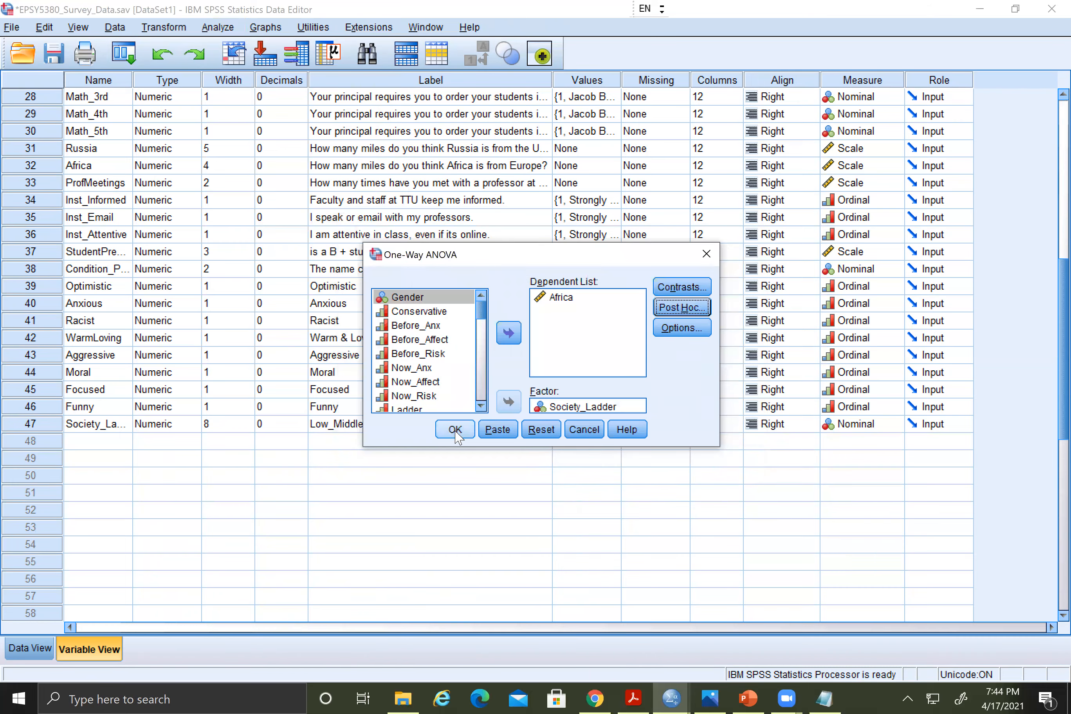
Run the ANOVA with the post hoc test and review the Multiple Comparisons table in the maximized output window.
{"action": "left_click", "coordinate": [455, 430]}
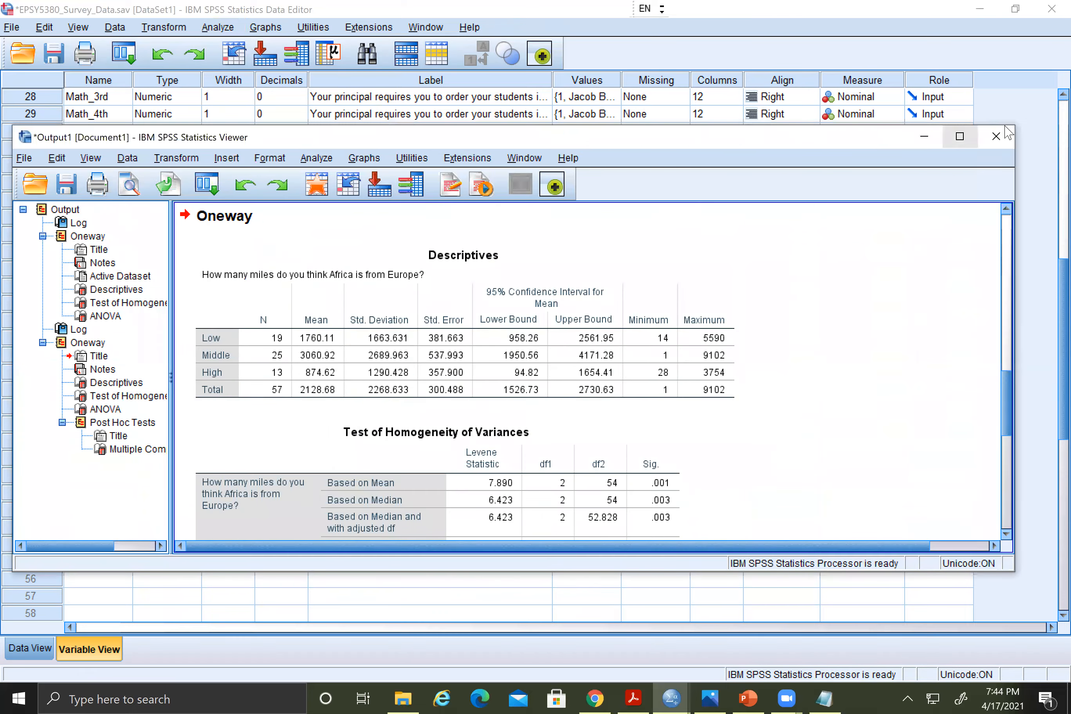
{"action": "left_click", "coordinate": [959, 137]}
{"action": "scroll", "coordinate": [527, 376], "scroll_direction": "down", "scroll_amount": 5}
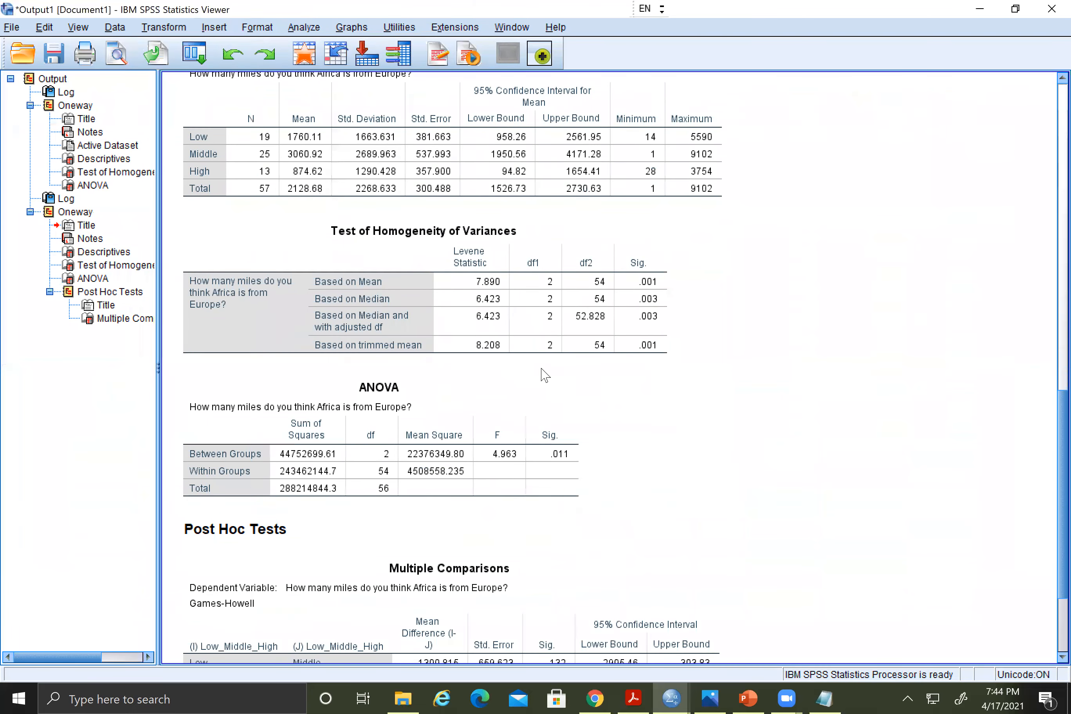
{"action": "scroll", "coordinate": [527, 375], "scroll_direction": "up", "scroll_amount": 2}
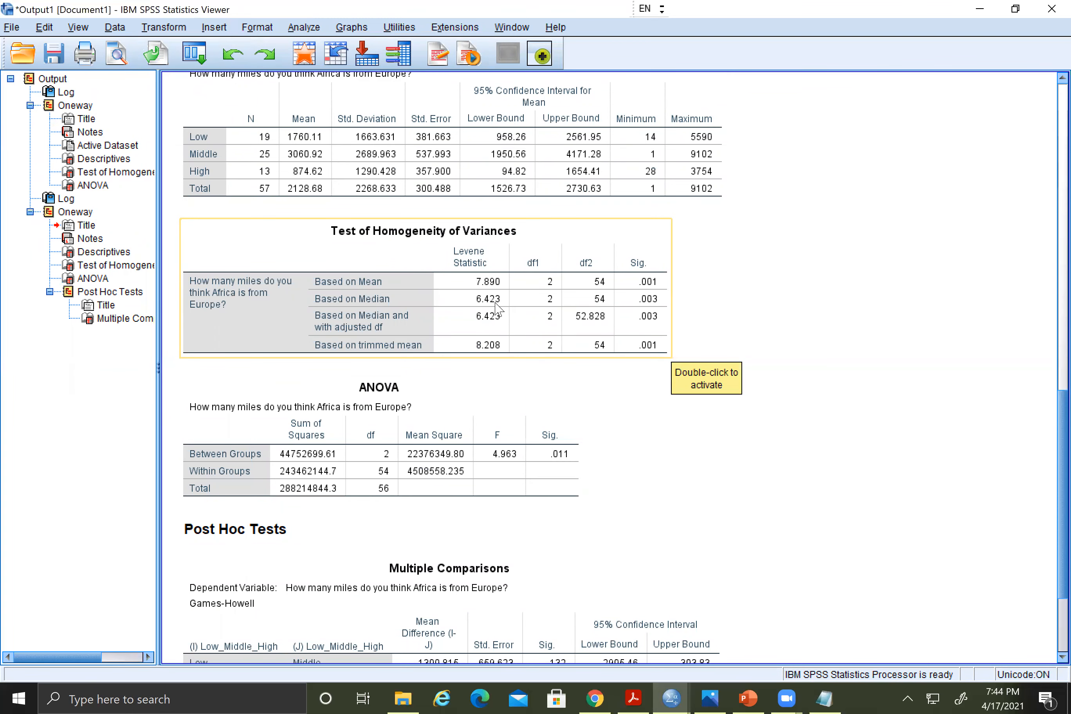
{"action": "scroll", "coordinate": [477, 318], "scroll_direction": "down", "scroll_amount": 2}
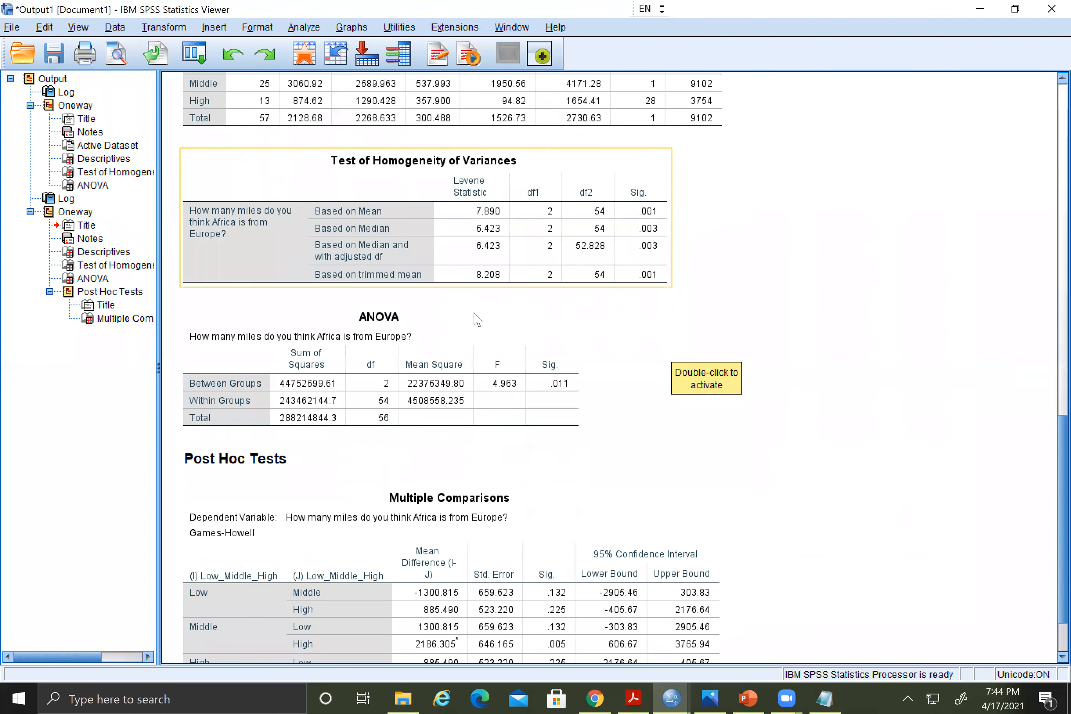
{"action": "scroll", "coordinate": [586, 314], "scroll_direction": "down", "scroll_amount": 2}
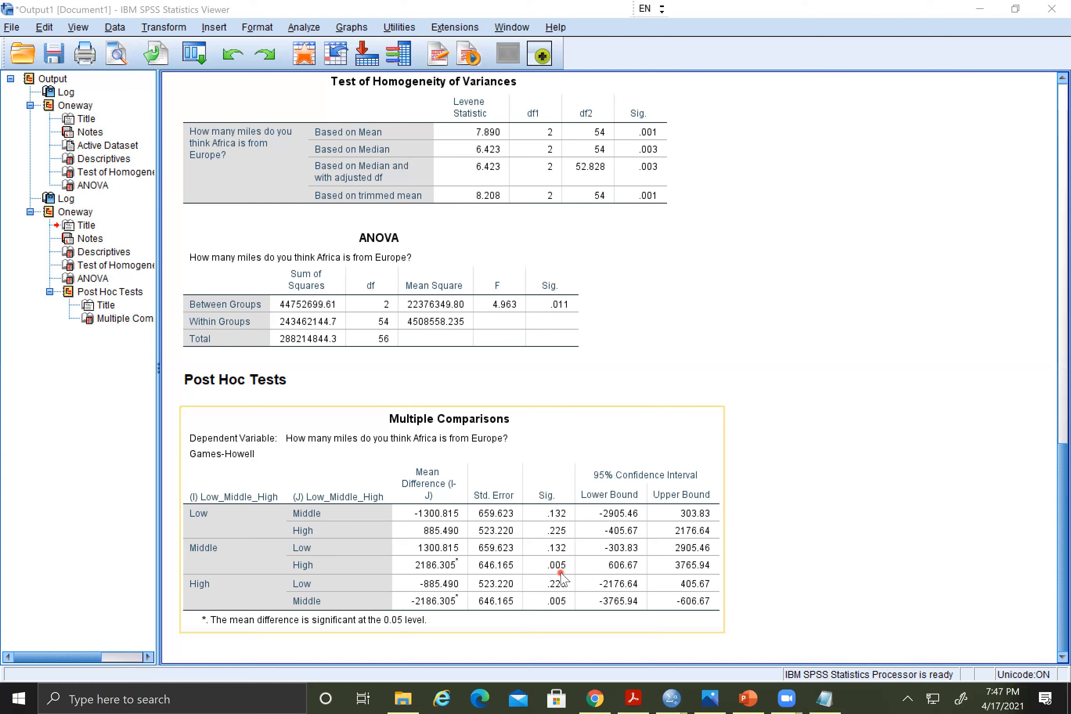
Mark the Middle–High and High–Middle comparison rows in the Multiple Comparisons table with on-screen ink, and clear the marks.
{"action": "left_click", "coordinate": [468, 126]}
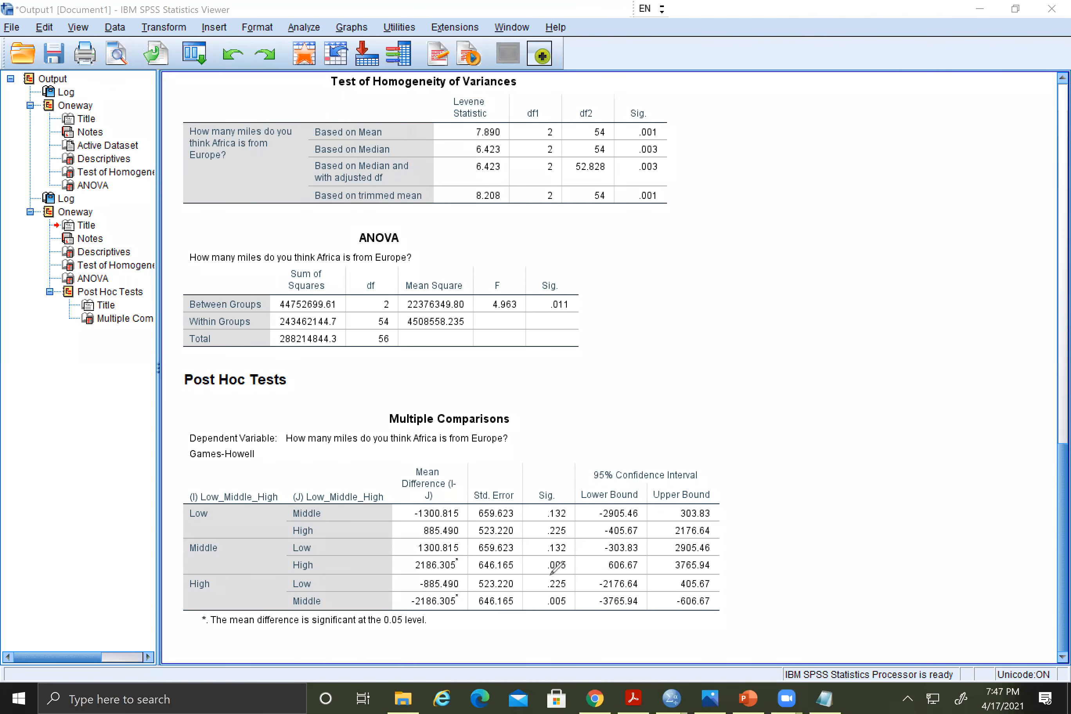
{"action": "mouse_move", "coordinate": [542, 570]}
{"action": "left_mouse_down"}
{"action": "mouse_move", "coordinate": [574, 566]}
{"action": "mouse_move", "coordinate": [400, 550]}
{"action": "mouse_move", "coordinate": [440, 575]}
{"action": "mouse_move", "coordinate": [543, 571]}
{"action": "left_mouse_up"}
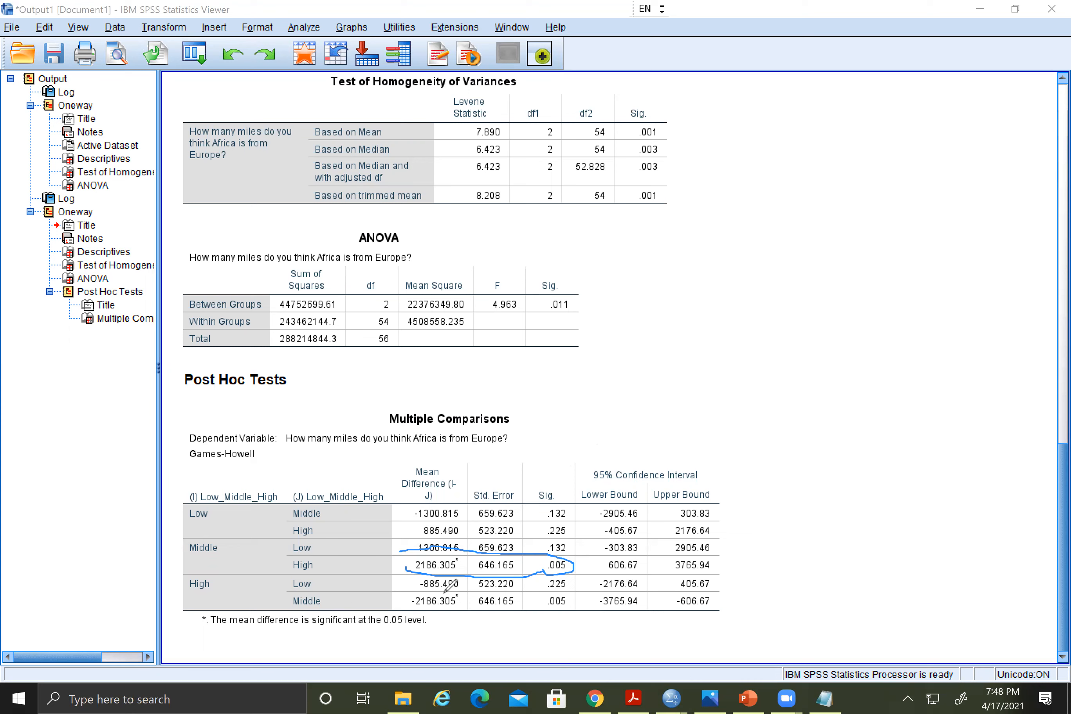
{"action": "mouse_move", "coordinate": [403, 601]}
{"action": "left_mouse_down"}
{"action": "mouse_move", "coordinate": [406, 613]}
{"action": "mouse_move", "coordinate": [574, 609]}
{"action": "left_mouse_up"}
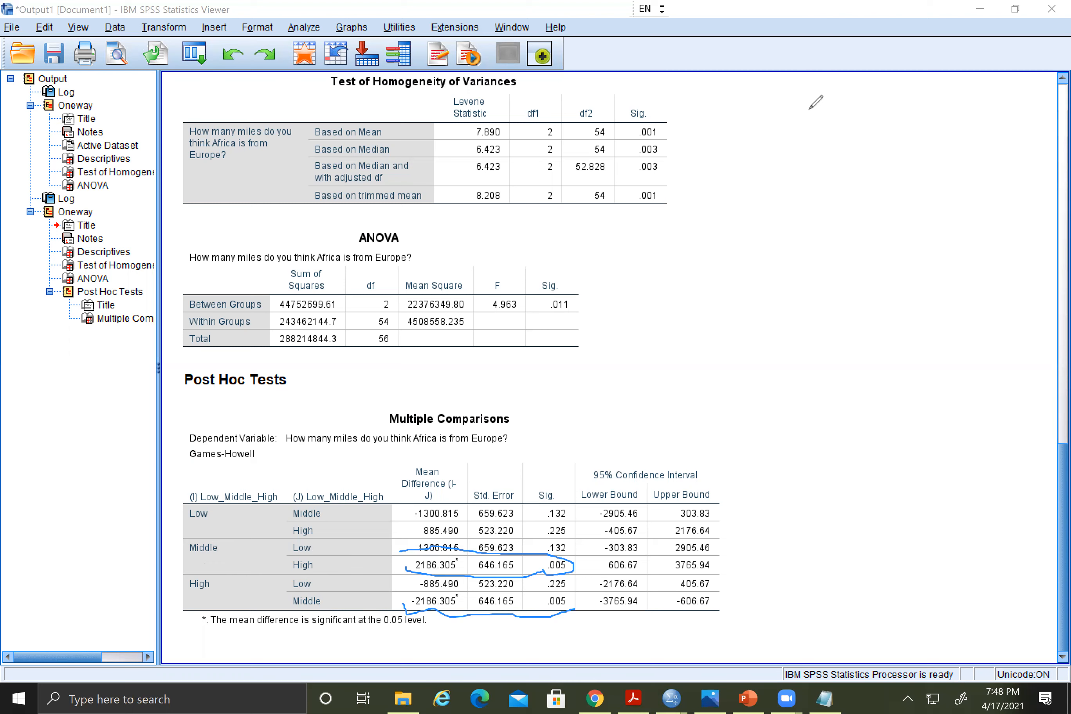
{"action": "left_click", "coordinate": [646, 108]}
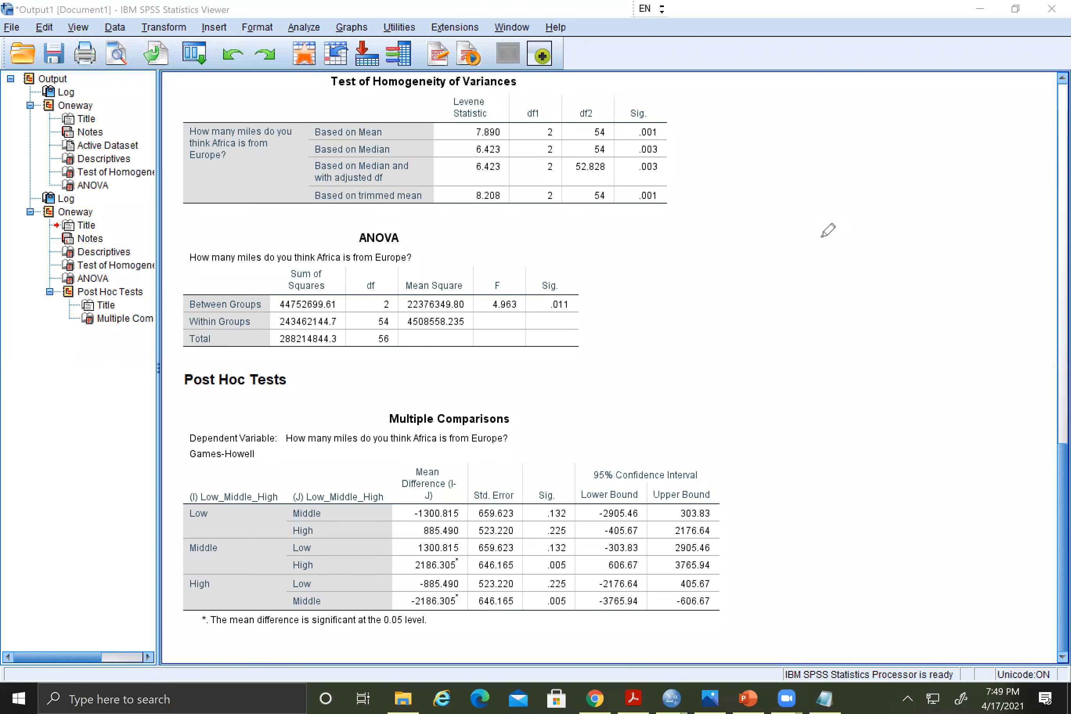
Handwrite the test result "F(2, 54) = 4.963" as an on-screen annotation beside the ANOVA table.
{"action": "mouse_move", "coordinate": [597, 244]}
{"action": "left_mouse_down"}
{"action": "mouse_move", "coordinate": [619, 241]}
{"action": "mouse_move", "coordinate": [620, 264]}
{"action": "left_mouse_up"}
{"action": "left_click_drag", "start_coordinate": [595, 240], "coordinate": [601, 286]}
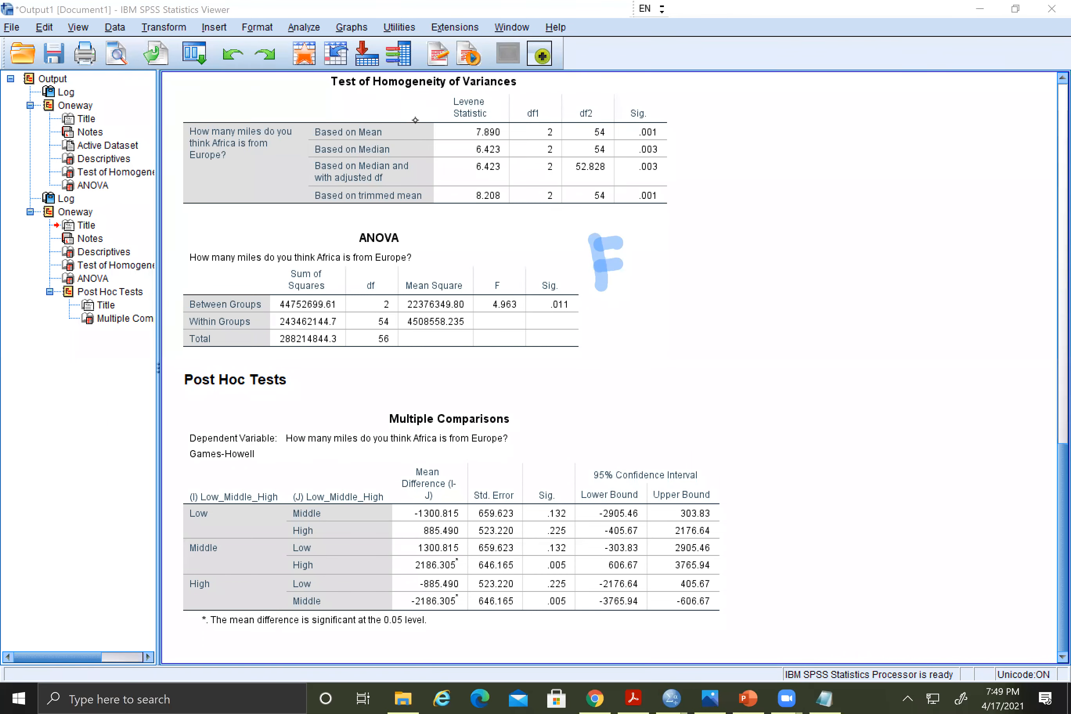
{"action": "left_click_drag", "start_coordinate": [588, 310], "coordinate": [613, 308]}
{"action": "left_click_drag", "start_coordinate": [592, 337], "coordinate": [610, 333]}
{"action": "left_click_drag", "start_coordinate": [587, 312], "coordinate": [590, 377]}
{"action": "left_click_drag", "start_coordinate": [619, 338], "coordinate": [621, 381]}
{"action": "left_click_drag", "start_coordinate": [620, 349], "coordinate": [639, 375]}
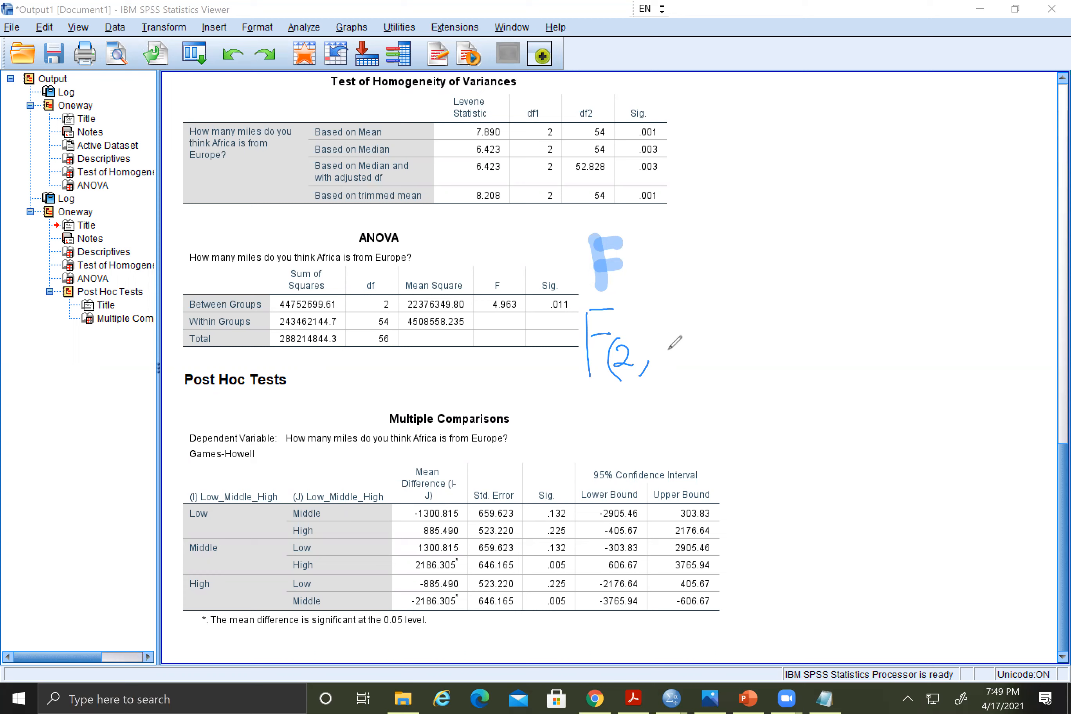
{"action": "mouse_move", "coordinate": [670, 348]}
{"action": "left_mouse_down"}
{"action": "mouse_move", "coordinate": [671, 367]}
{"action": "mouse_move", "coordinate": [684, 343]}
{"action": "mouse_move", "coordinate": [720, 355]}
{"action": "mouse_move", "coordinate": [723, 378]}
{"action": "left_mouse_up"}
{"action": "mouse_move", "coordinate": [746, 305]}
{"action": "left_mouse_down"}
{"action": "mouse_move", "coordinate": [770, 302]}
{"action": "mouse_move", "coordinate": [776, 318]}
{"action": "mouse_move", "coordinate": [817, 275]}
{"action": "mouse_move", "coordinate": [829, 299]}
{"action": "mouse_move", "coordinate": [819, 318]}
{"action": "left_mouse_up"}
{"action": "left_click", "coordinate": [832, 309]}
{"action": "left_click_drag", "start_coordinate": [854, 264], "coordinate": [860, 307]}
{"action": "mouse_move", "coordinate": [896, 253]}
{"action": "left_mouse_down"}
{"action": "mouse_move", "coordinate": [878, 295]}
{"action": "mouse_move", "coordinate": [874, 282]}
{"action": "left_mouse_up"}
{"action": "mouse_move", "coordinate": [900, 255]}
{"action": "left_mouse_down"}
{"action": "mouse_move", "coordinate": [914, 267]}
{"action": "mouse_move", "coordinate": [900, 289]}
{"action": "left_mouse_up"}
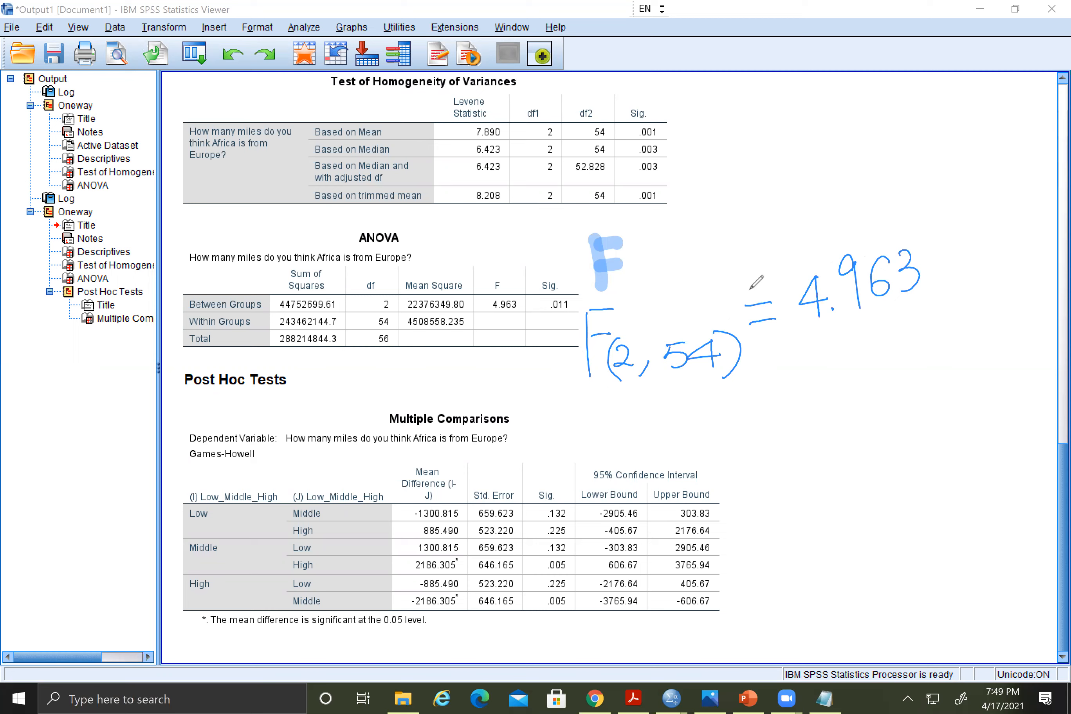
Circle the ANOVA table and handwrite "P = .011" beneath the F result, and clear all annotations.
{"action": "mouse_move", "coordinate": [261, 270]}
{"action": "left_mouse_down"}
{"action": "mouse_move", "coordinate": [239, 268]}
{"action": "mouse_move", "coordinate": [325, 396]}
{"action": "mouse_move", "coordinate": [571, 282]}
{"action": "mouse_move", "coordinate": [224, 296]}
{"action": "left_mouse_up"}
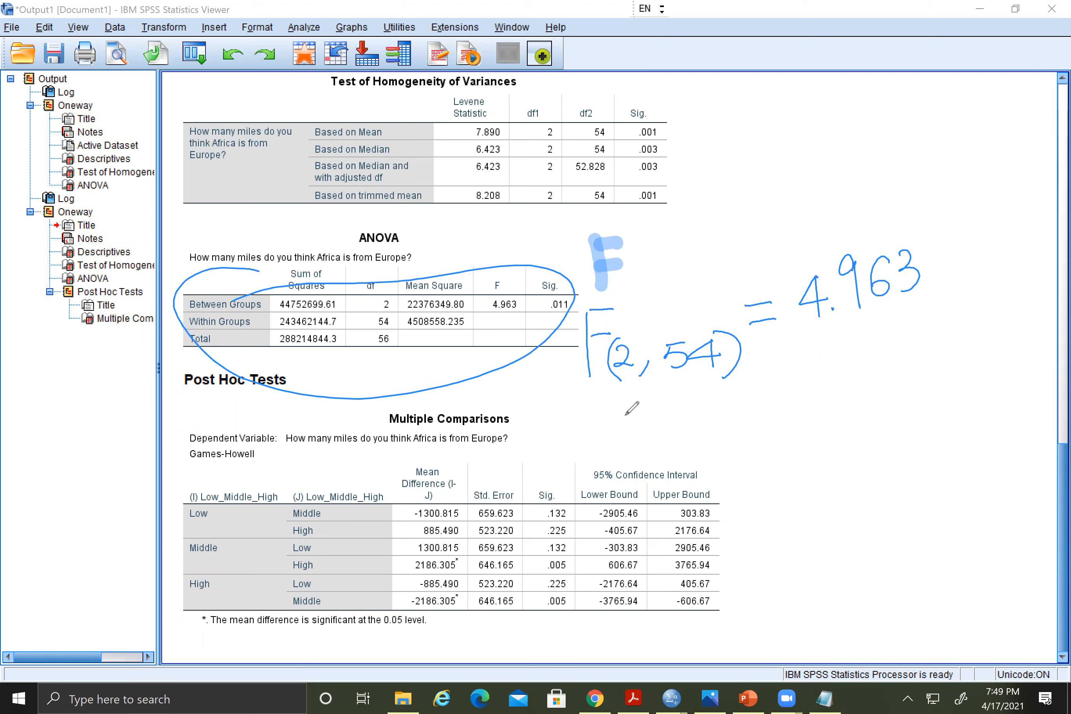
{"action": "mouse_move", "coordinate": [595, 420]}
{"action": "left_mouse_down"}
{"action": "mouse_move", "coordinate": [596, 437]}
{"action": "mouse_move", "coordinate": [686, 423]}
{"action": "mouse_move", "coordinate": [717, 446]}
{"action": "left_mouse_up"}
{"action": "left_click", "coordinate": [658, 438]}
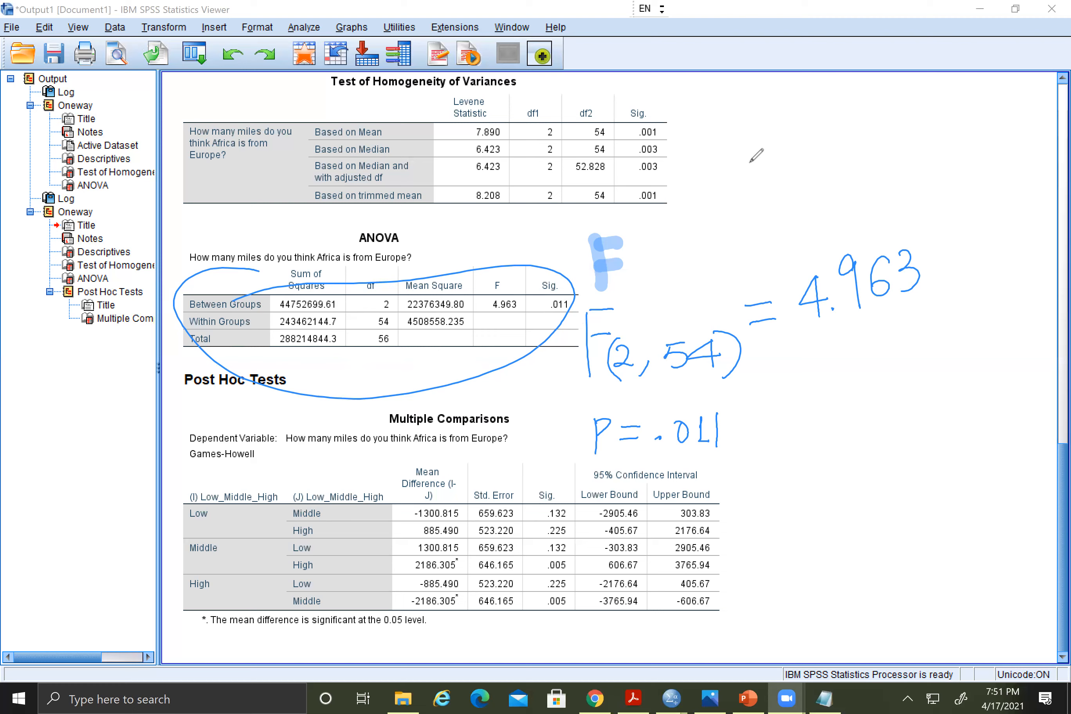
{"action": "left_click", "coordinate": [494, 121]}
{"action": "left_click", "coordinate": [729, 56]}
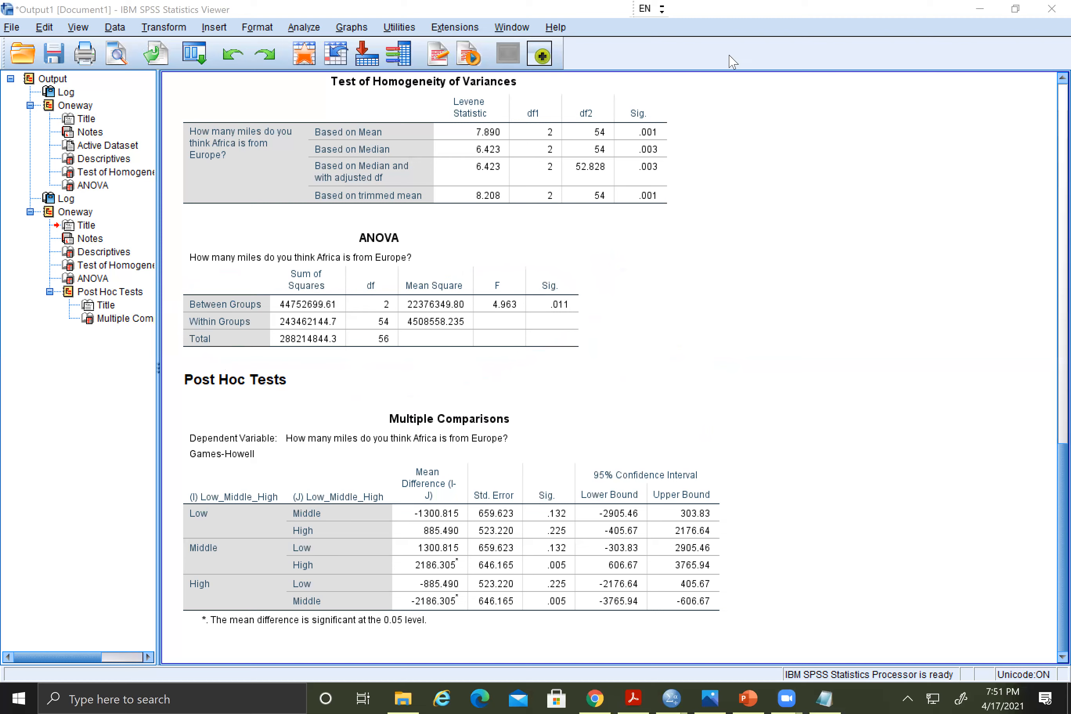